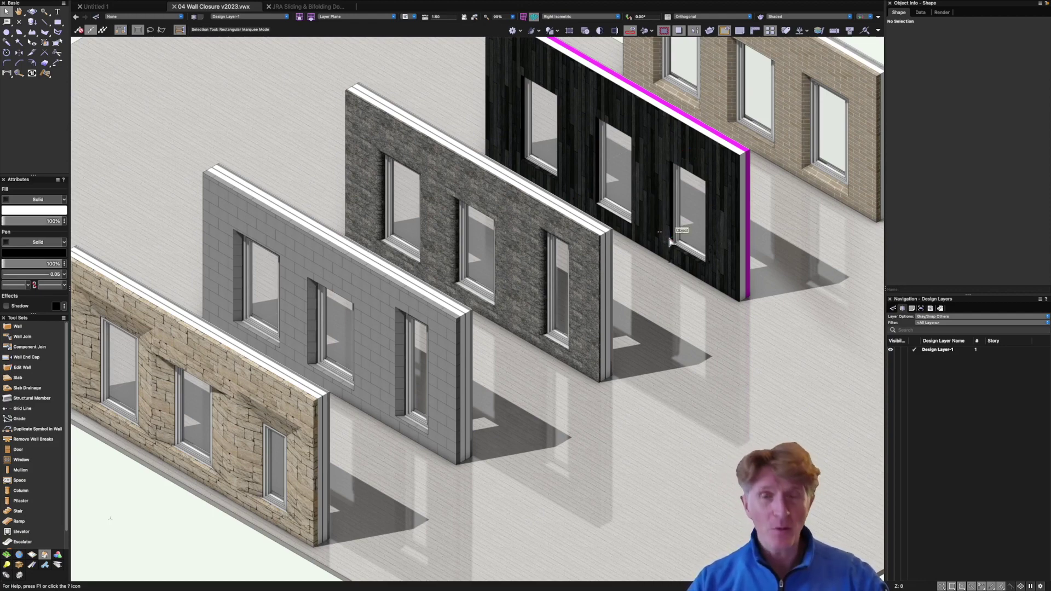
- Review the sample walls by zooming out, orbiting, and toggling between top plan and shaded isometric
key(ctrl+minus)
shift+middle_drag(580, 358, 620, 310)
key(F5)
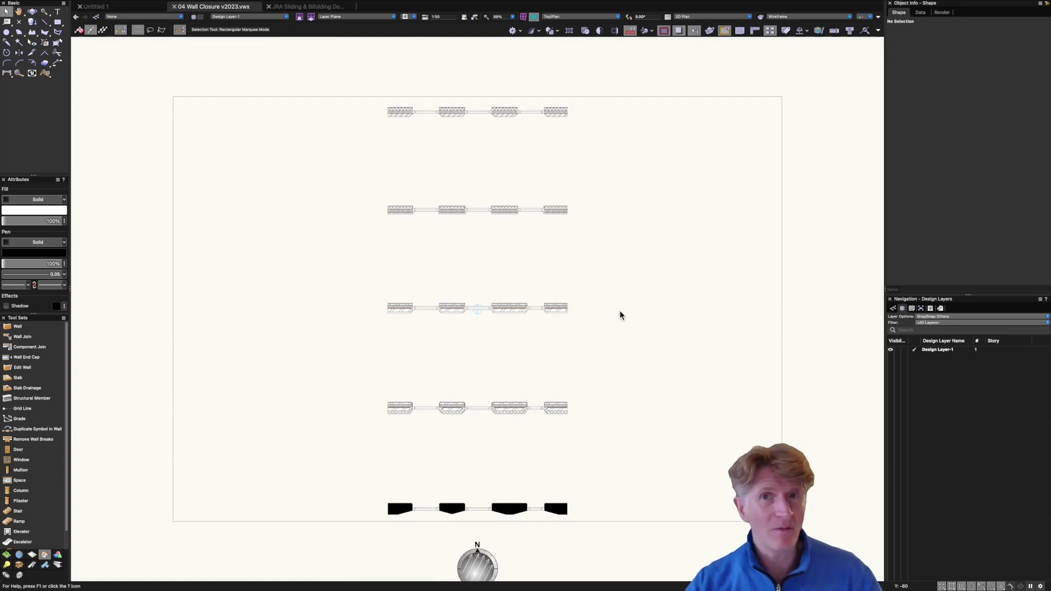
key(3)
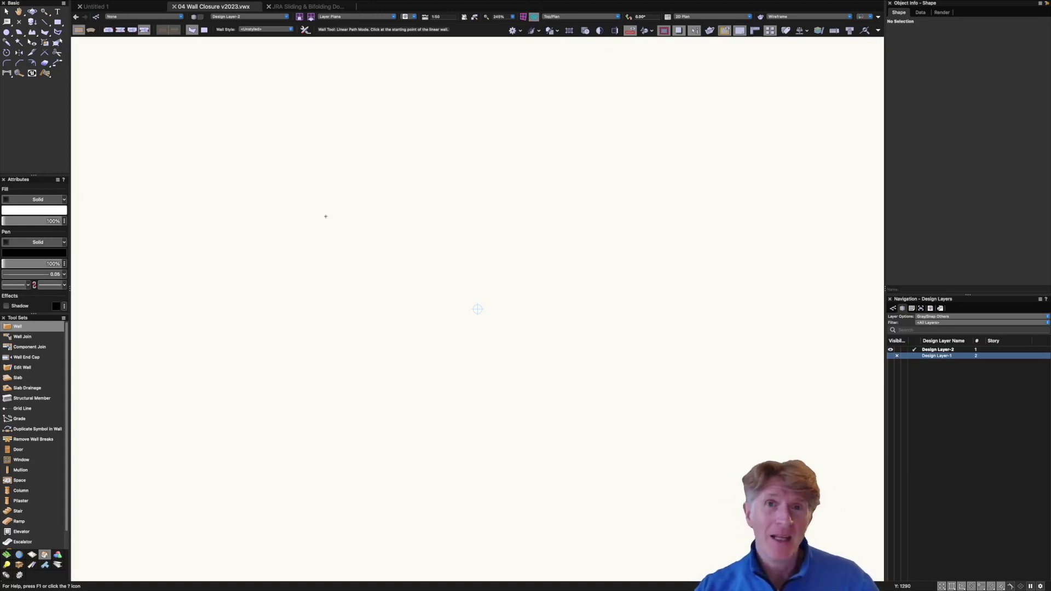
- Float the Building Shell tools in their own palette and bring up Wall Preferences (150 thickness)
drag(46, 556, 117, 359)
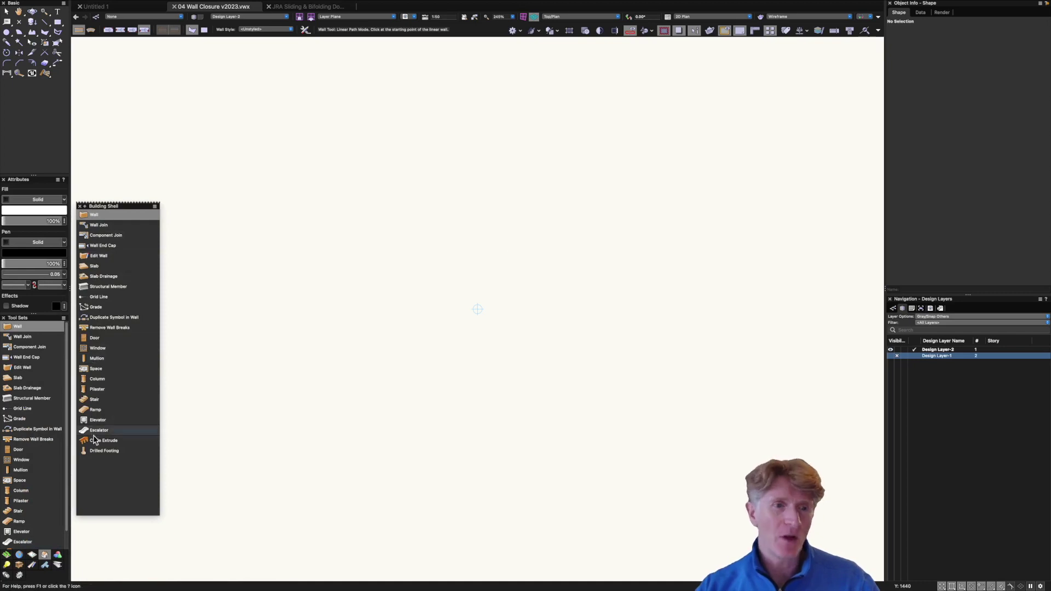
click(58, 555)
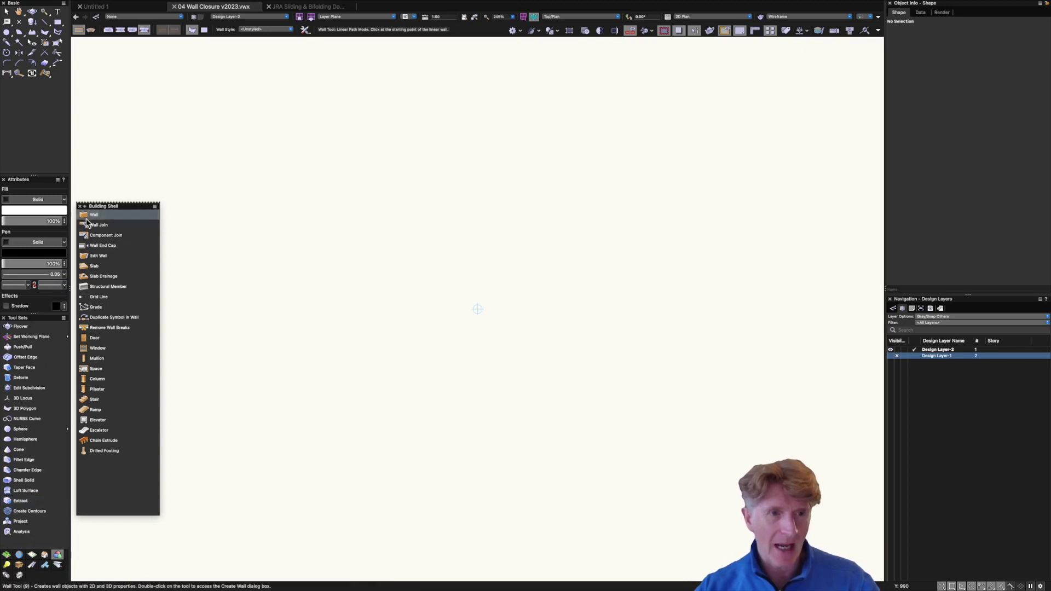
click(45, 554)
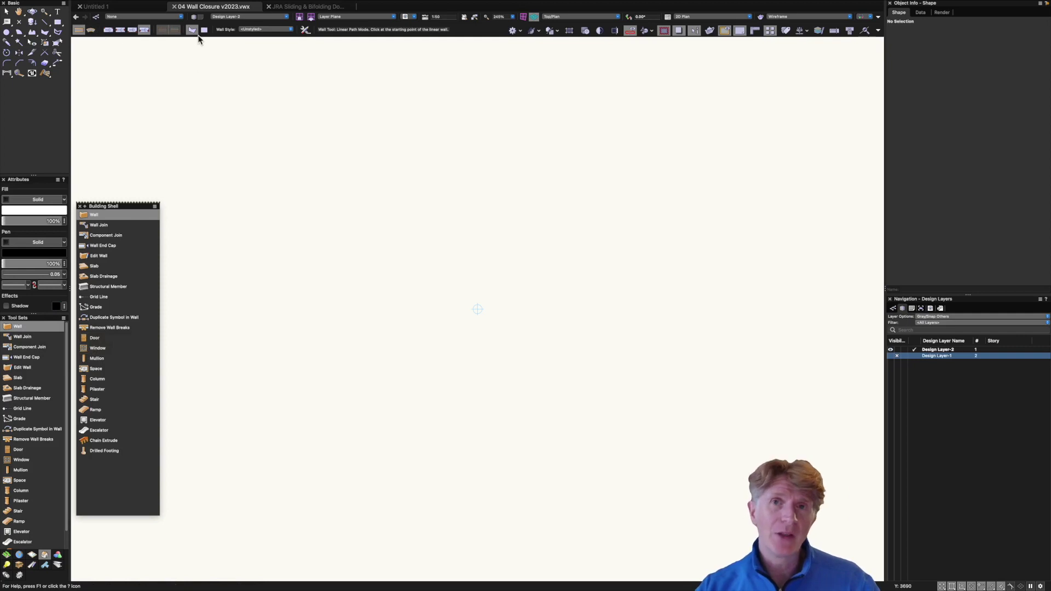
click(304, 30)
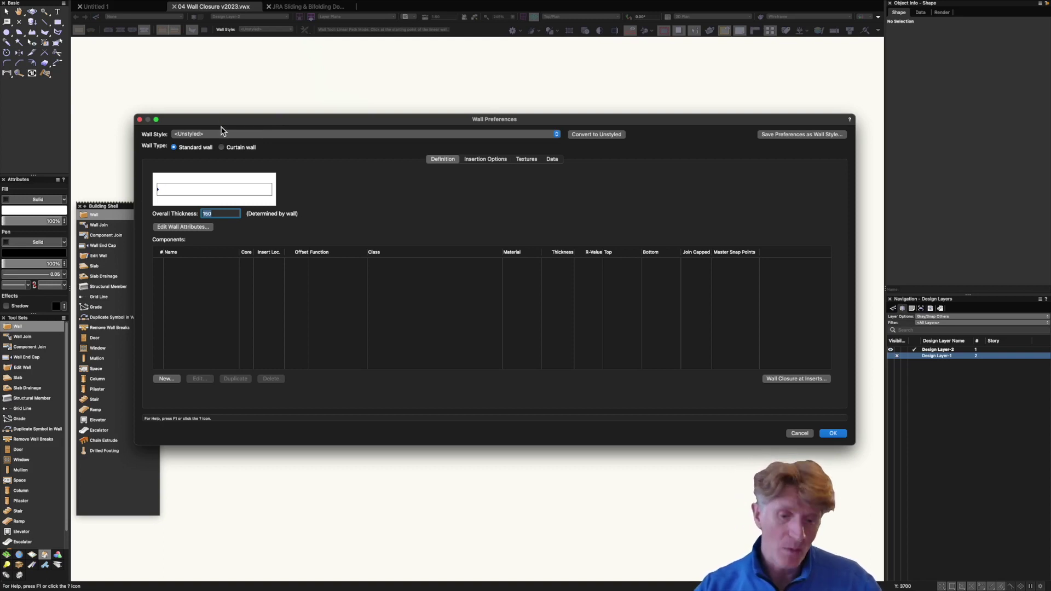
- Set wall Overall Thickness to 350, Top Bound to Layer Wall Height and Top Offset to 0
text(350)
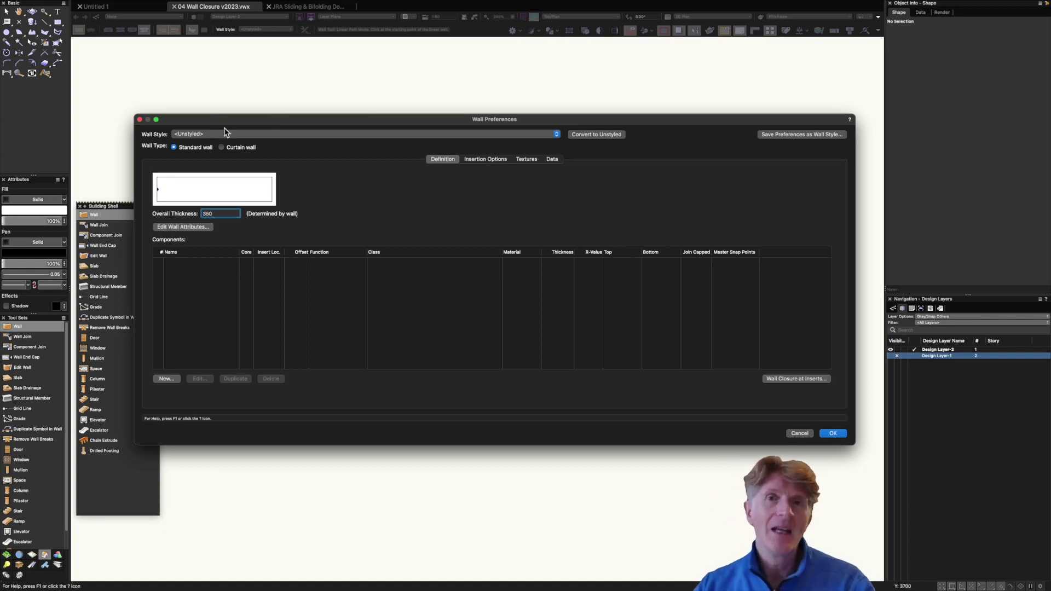
click(477, 160)
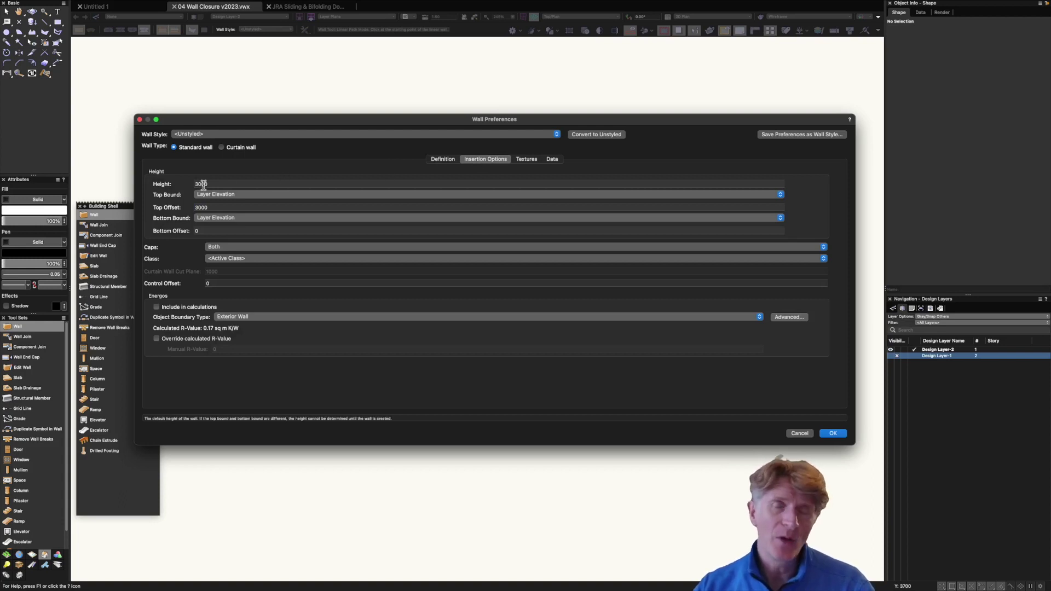
click(219, 195)
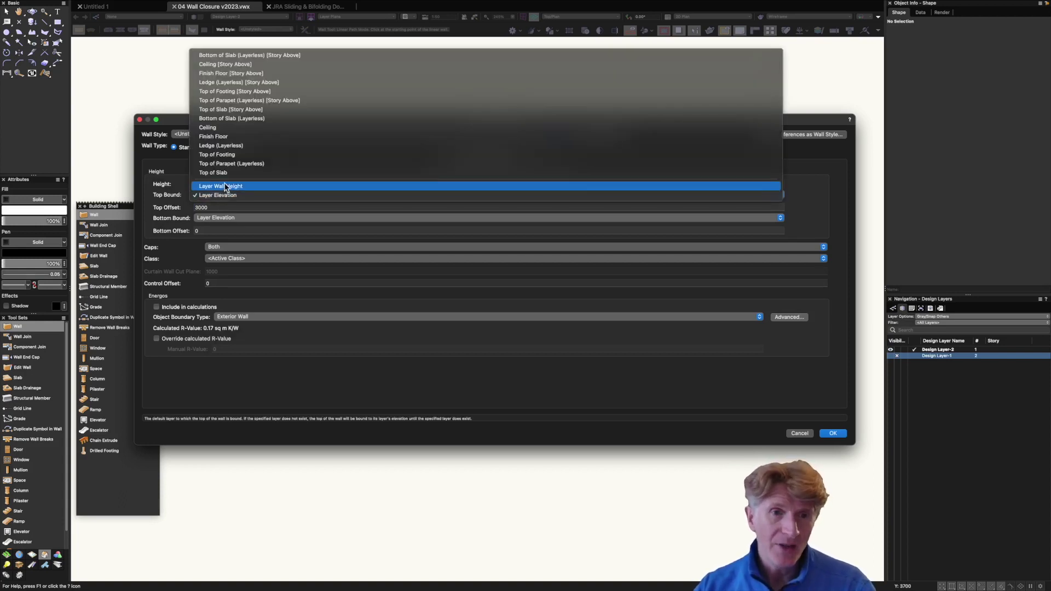
click(224, 184)
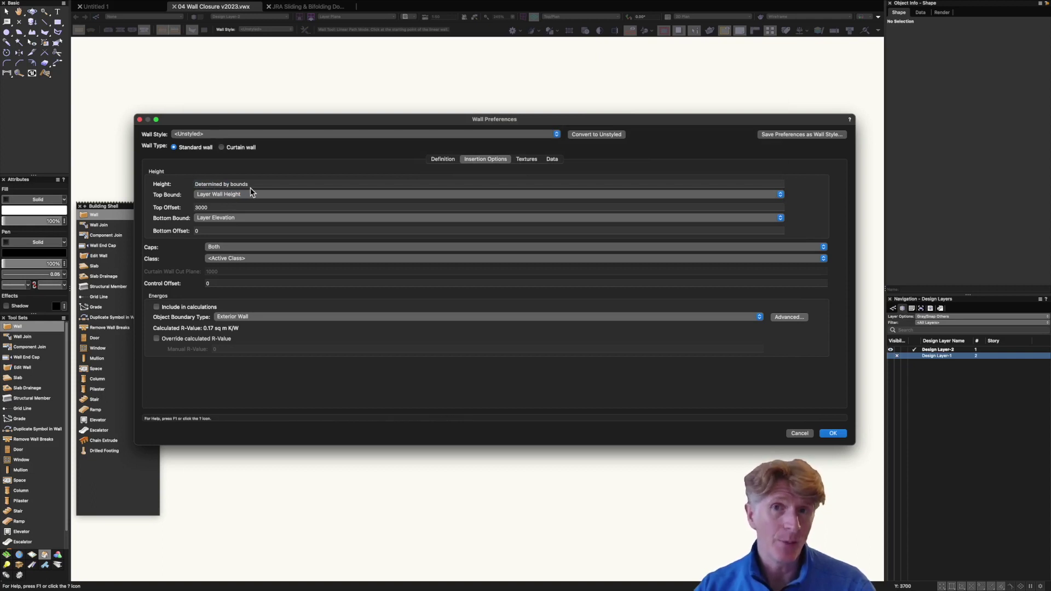
click(218, 207)
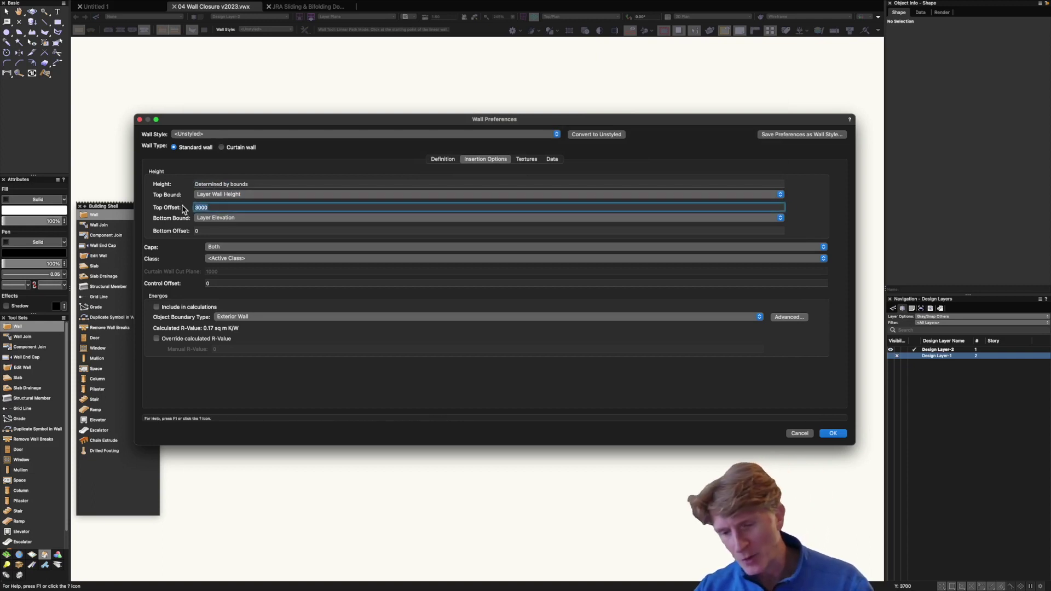
text(0)
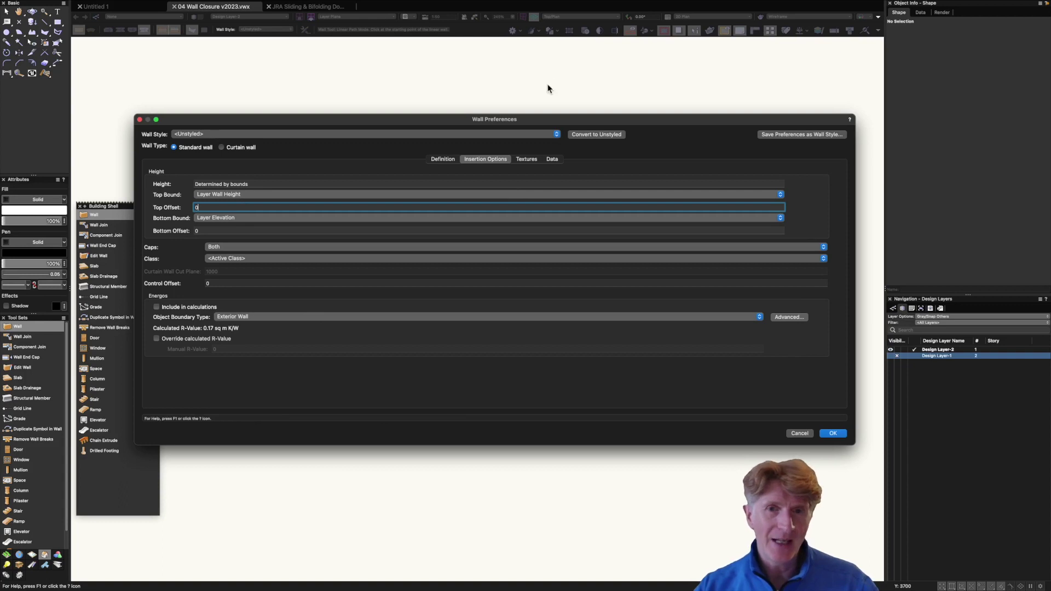
- Make walls use component textures and confirm the new wall defaults
click(526, 162)
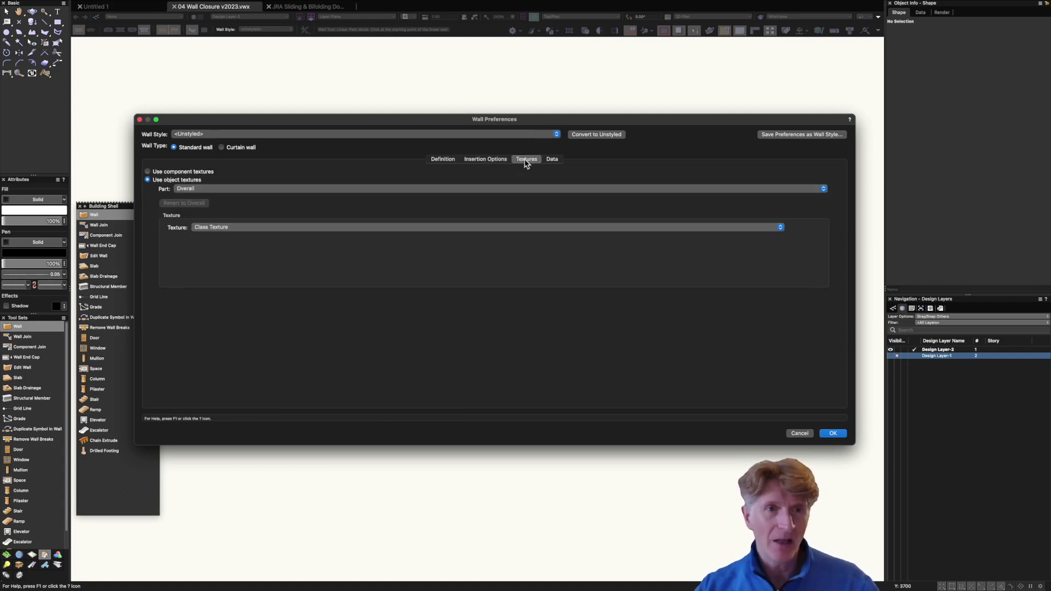
click(147, 171)
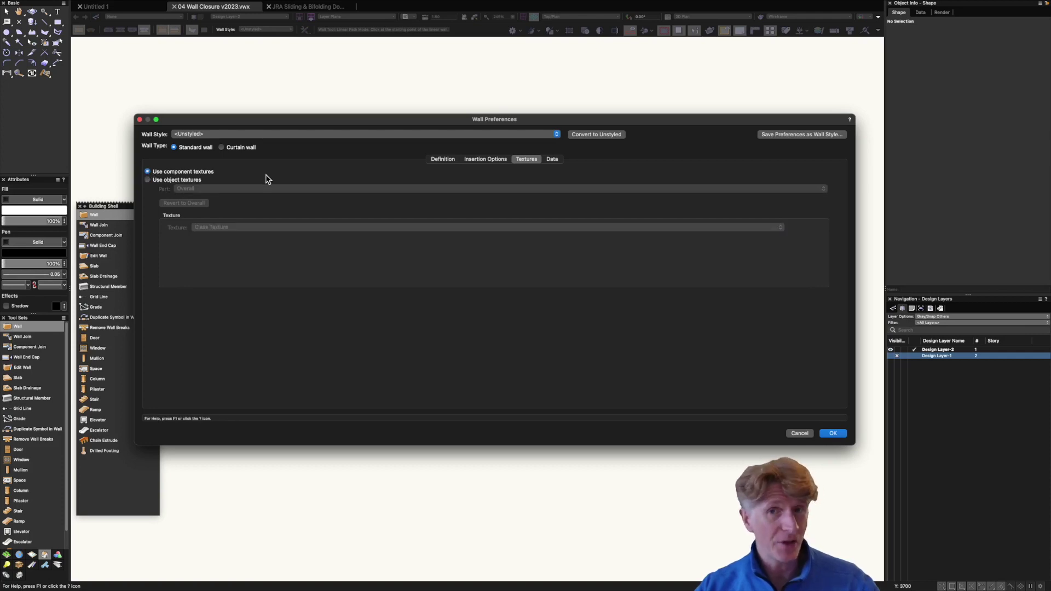
click(553, 160)
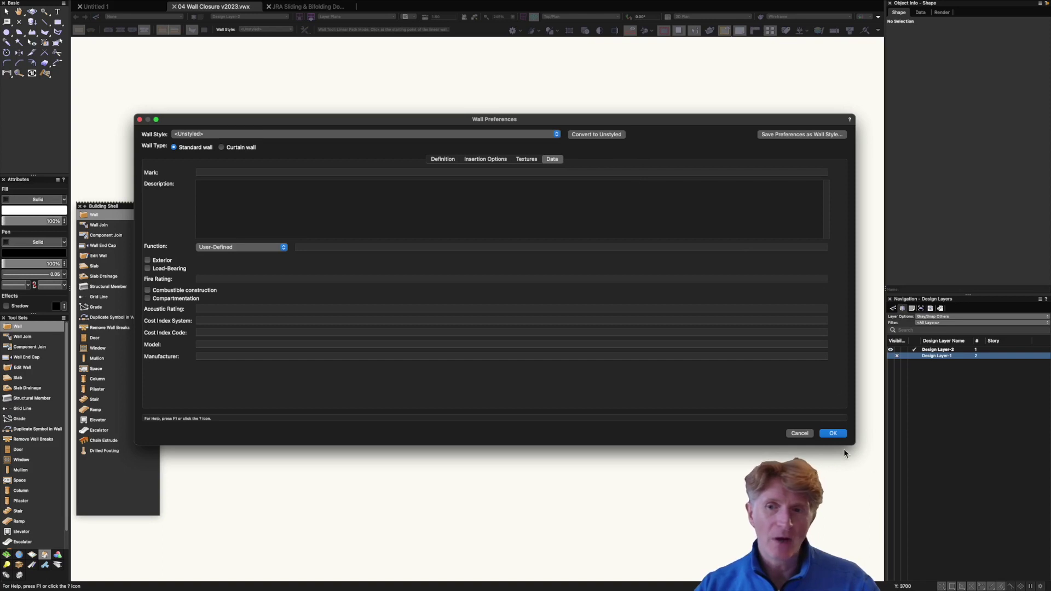
click(832, 434)
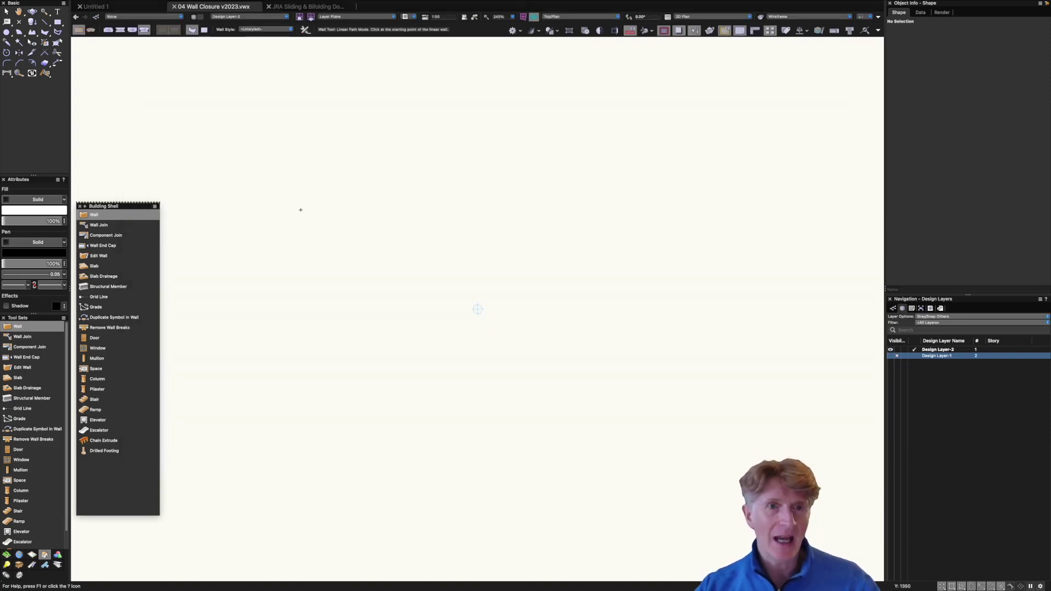
- Start the outline with a vertical wall, a 6000 horizontal wall and a 3000 vertical wall
click(299, 346)
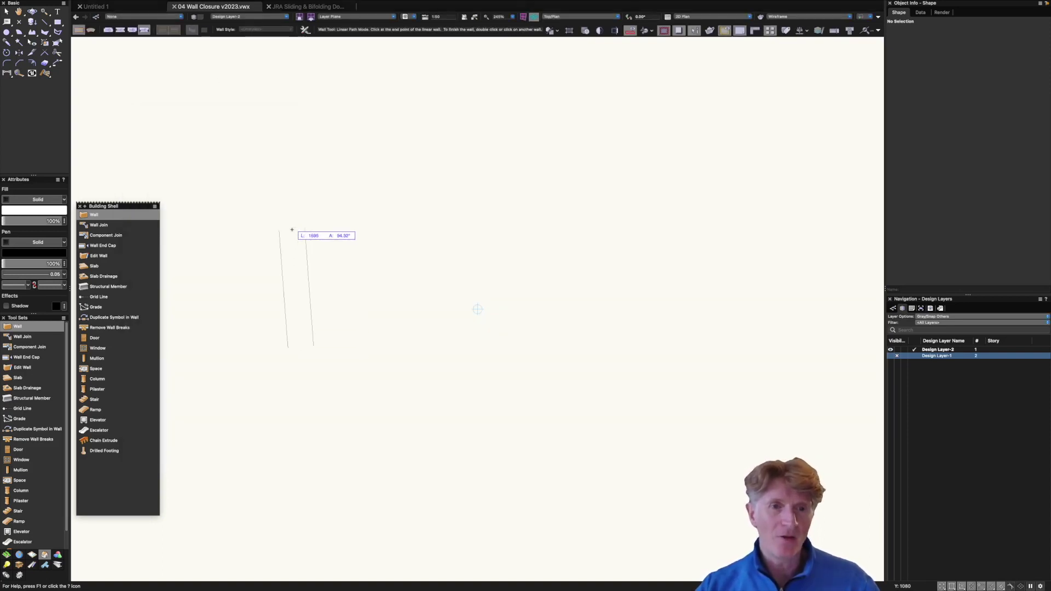
key(Escape)
key(ctrl+4)
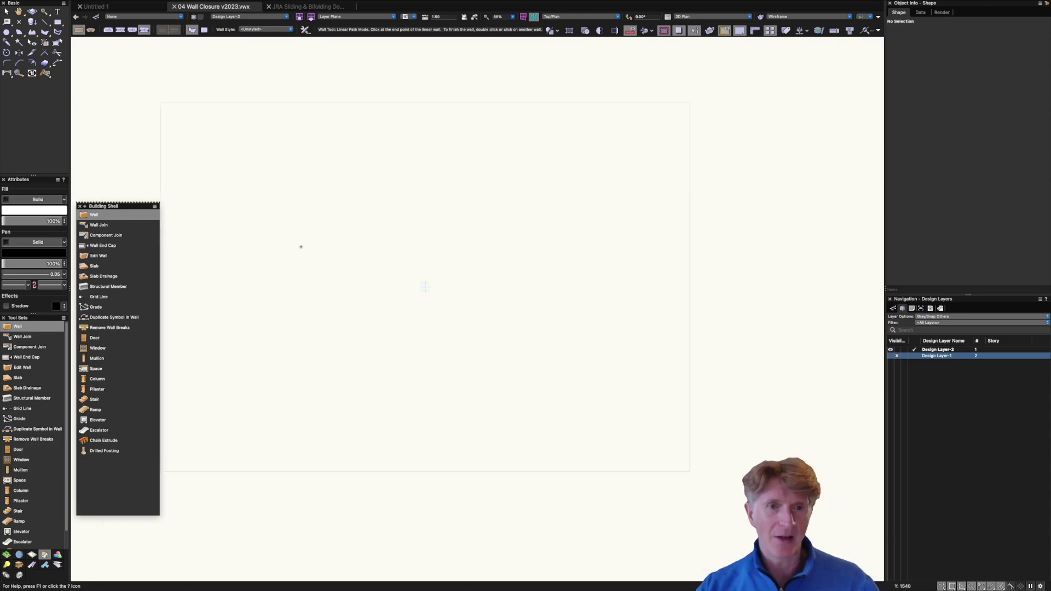
click(249, 345)
click(249, 186)
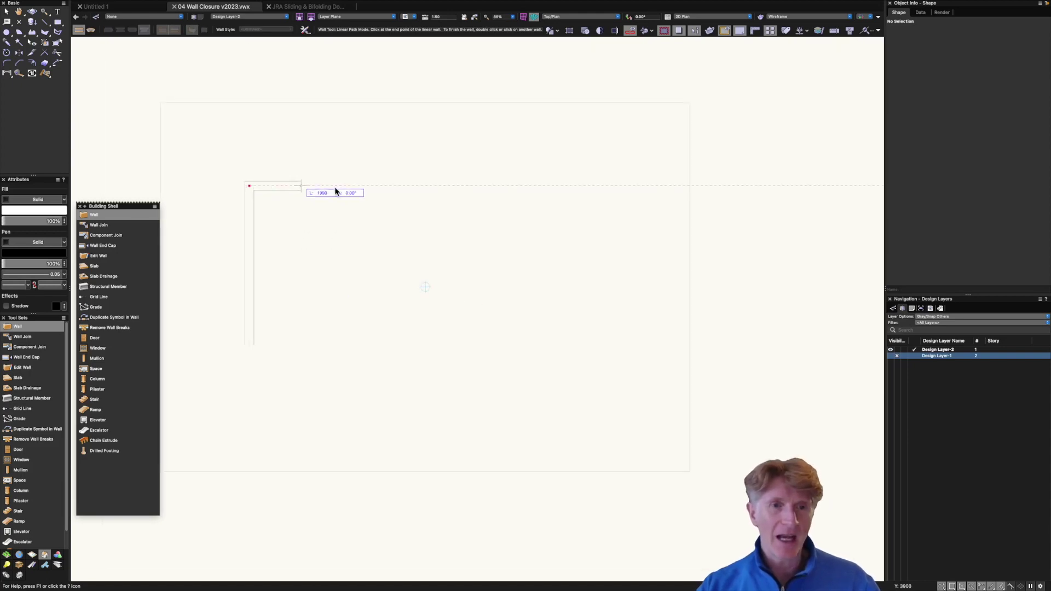
key(Tab)
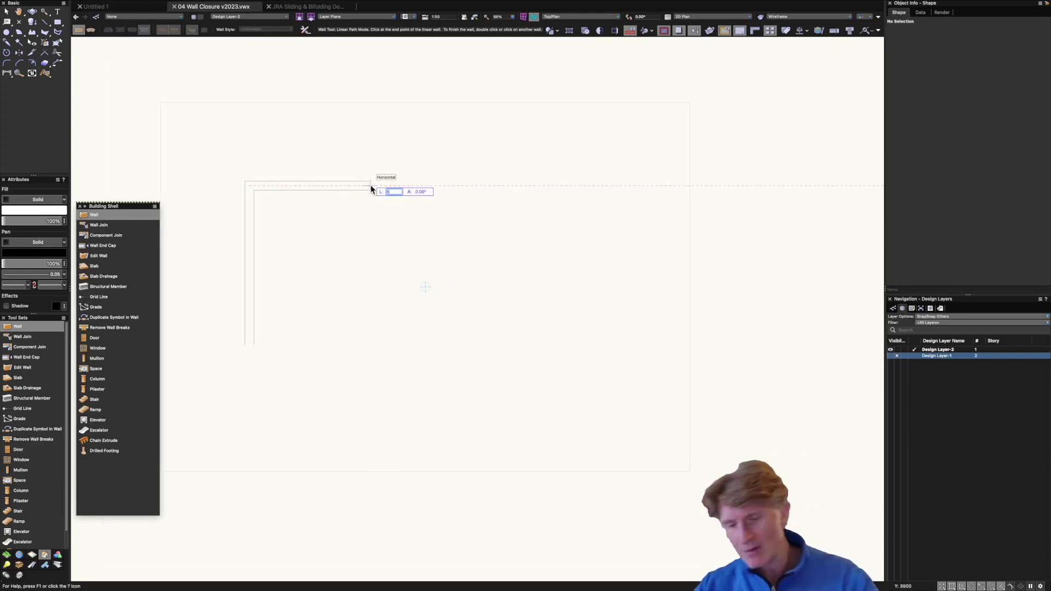
text(6000)
key(Tab)
key(Return)
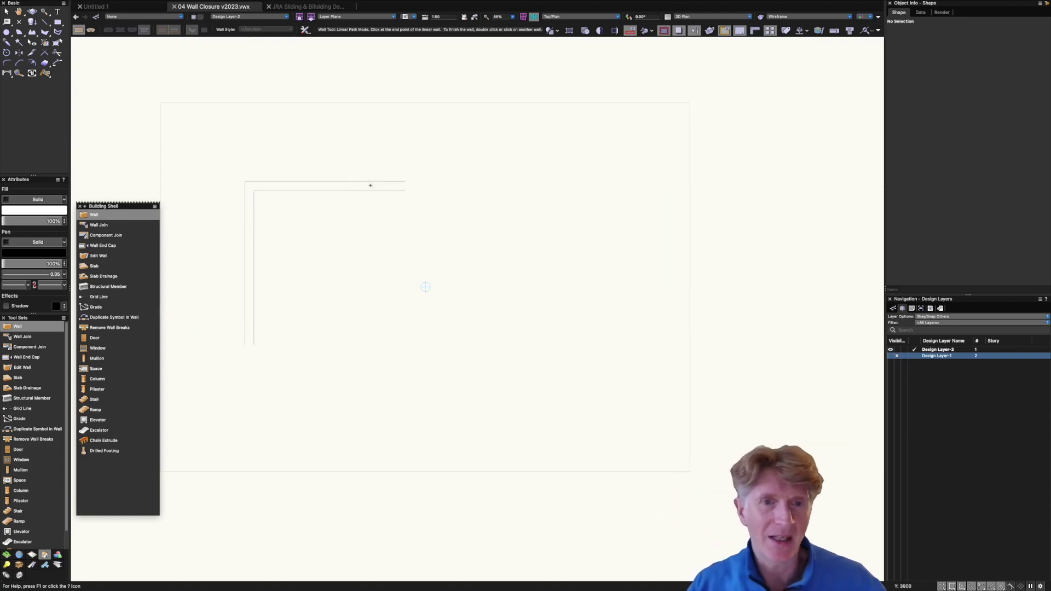
key(Tab)
text(3000)
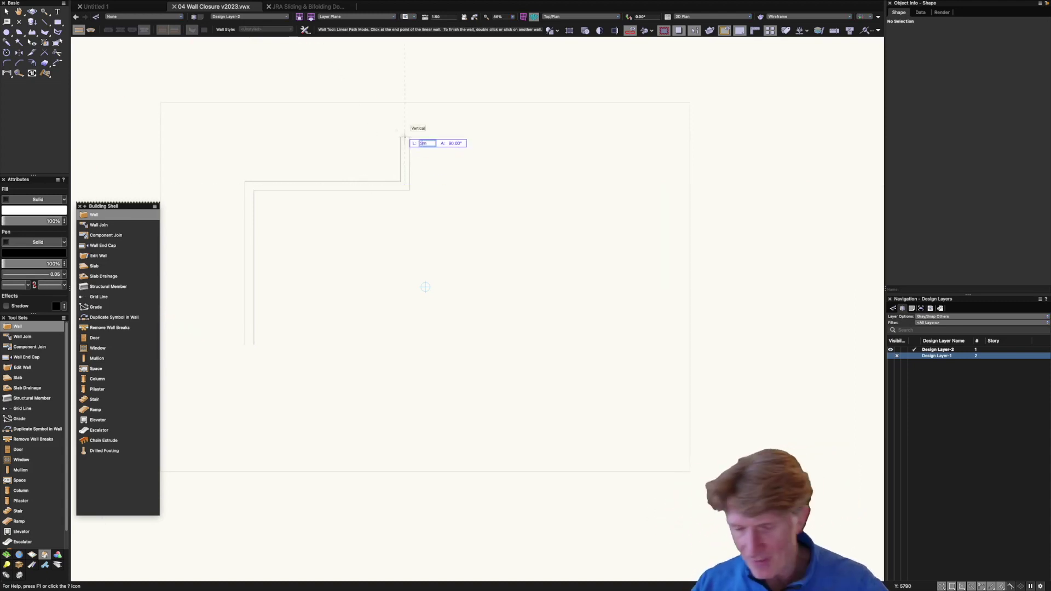
key(Return)
- Draw the remaining stepped walls and close the outline back at the start point
click(585, 108)
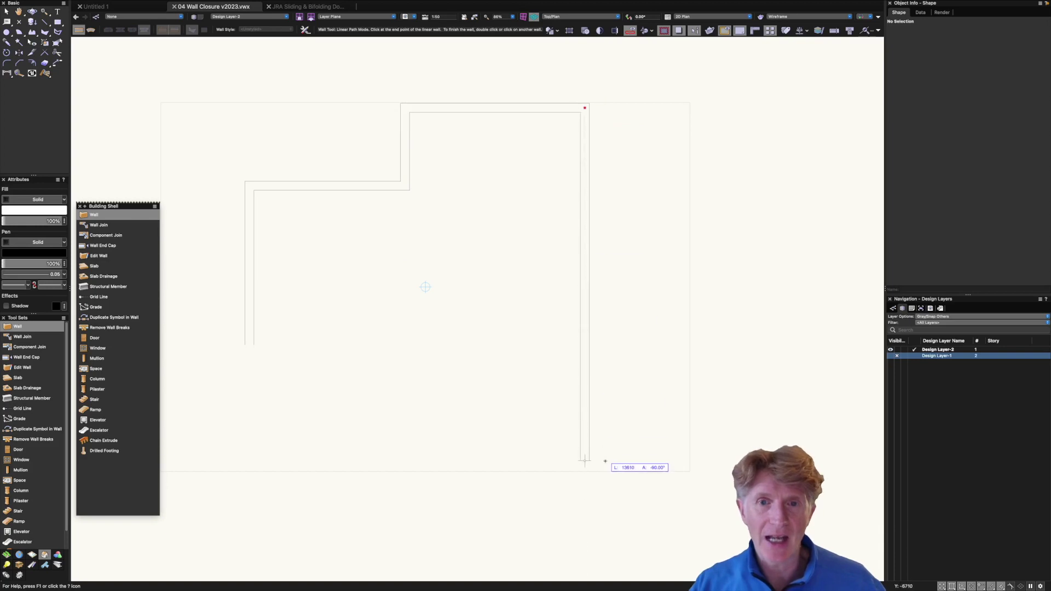
click(584, 447)
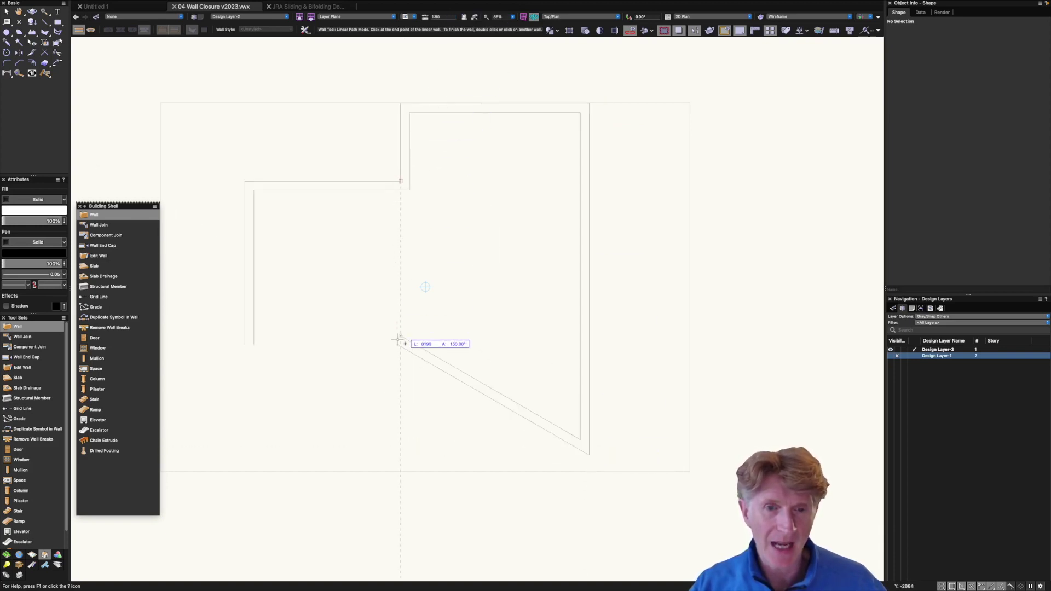
click(400, 447)
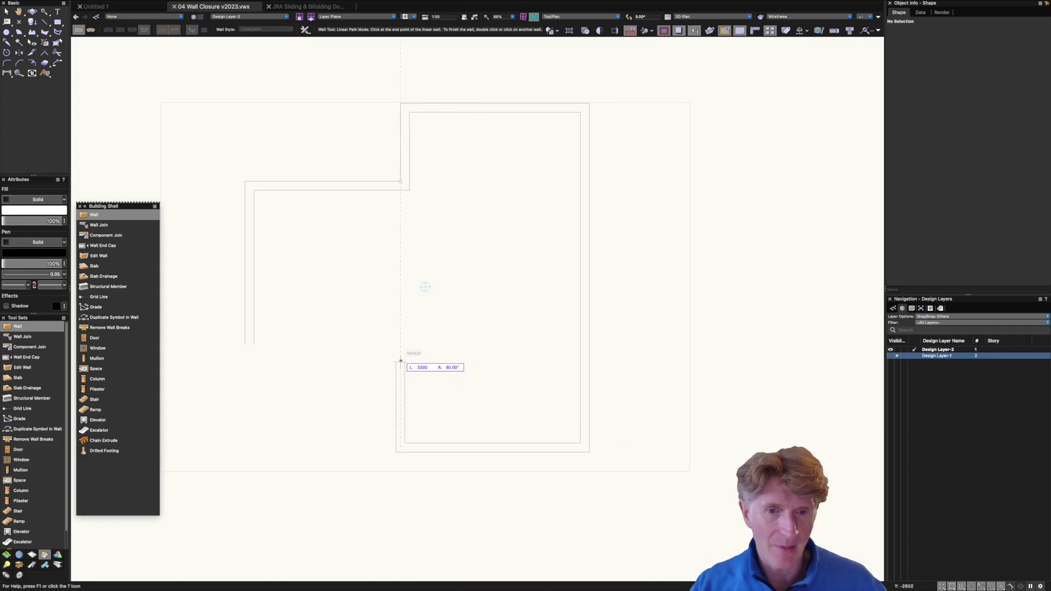
click(400, 333)
click(254, 334)
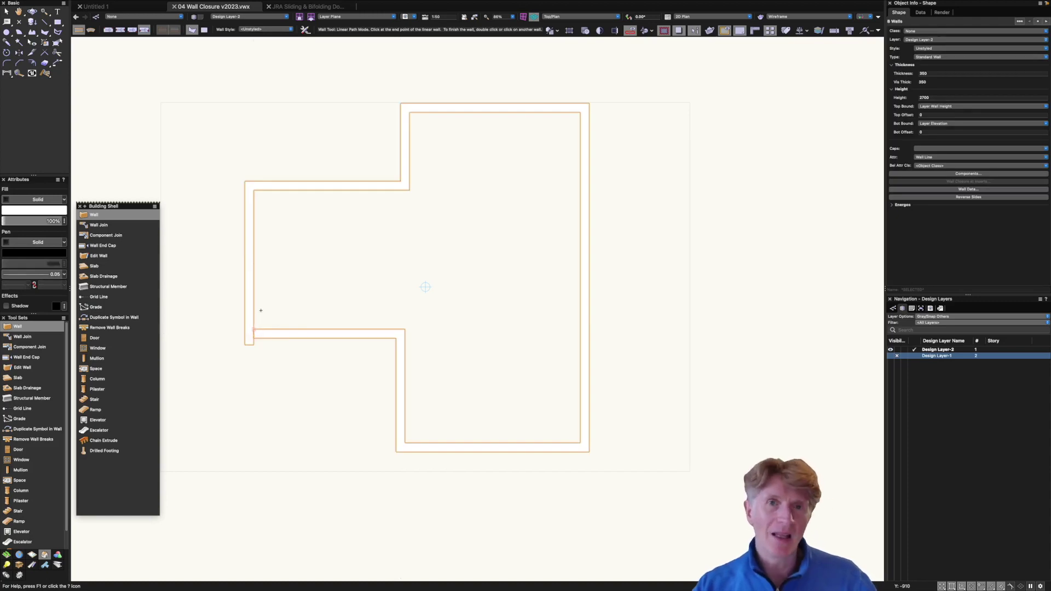
- L-join the left and bottom walls at the lower-left corner
click(99, 225)
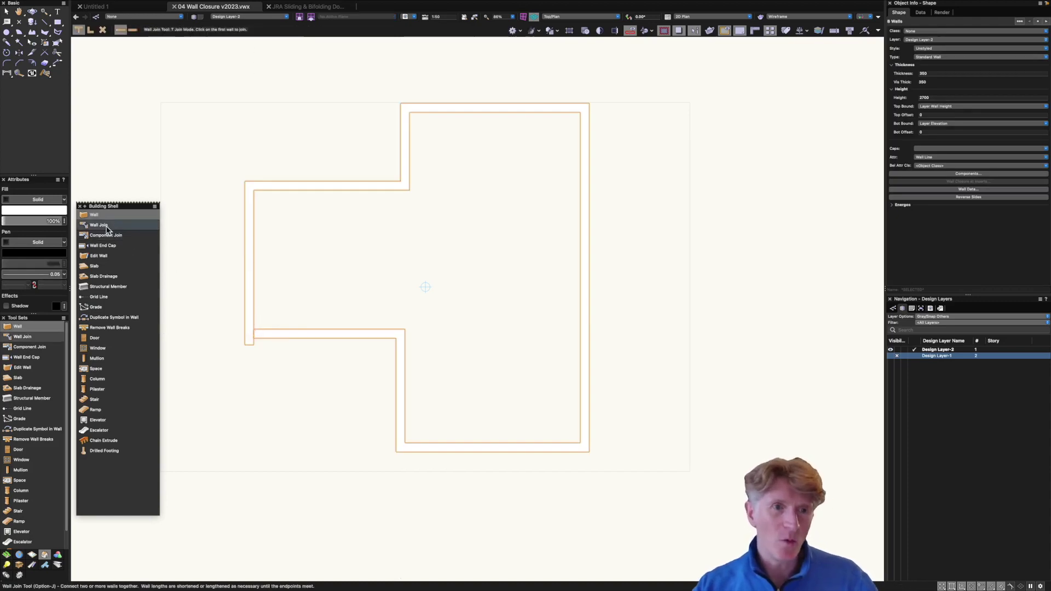
click(90, 31)
click(241, 328)
click(249, 335)
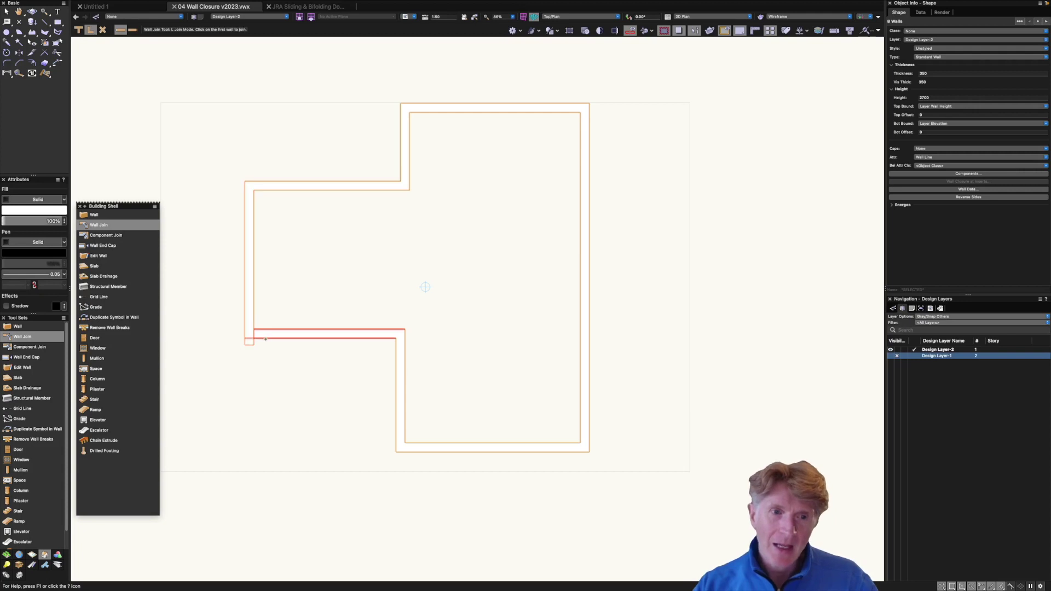
key(x)
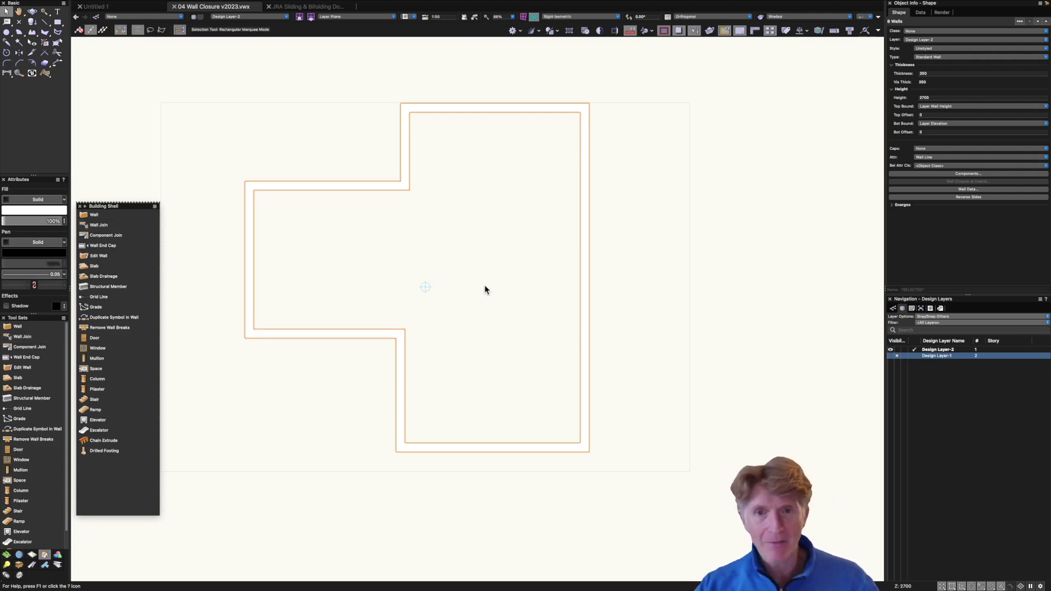
- Set Design Layer-2's elevation to 0 and its layer wall height to 3600
key(3)
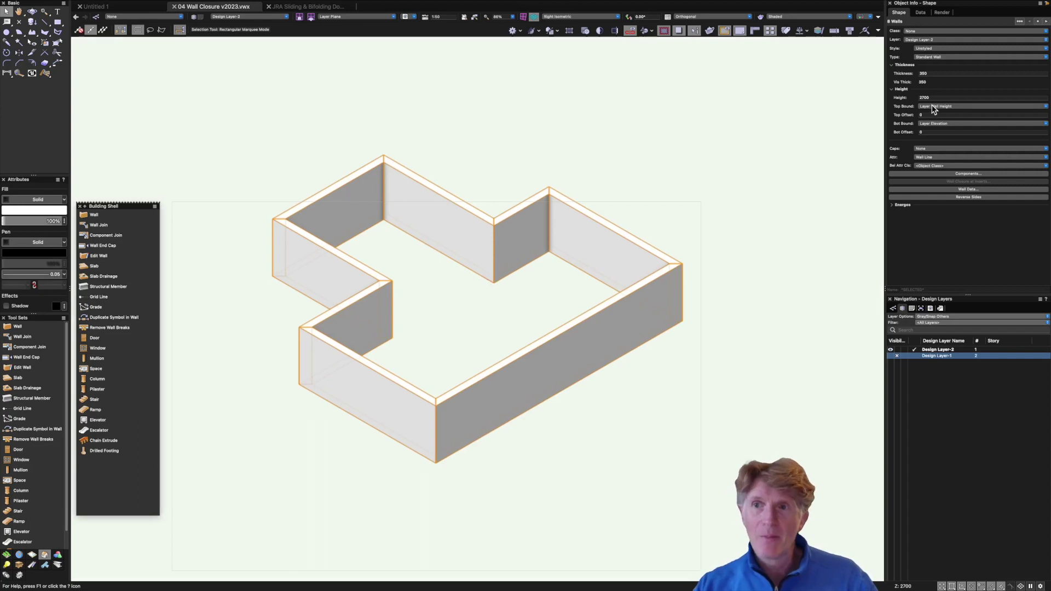
right_click(936, 351)
click(955, 396)
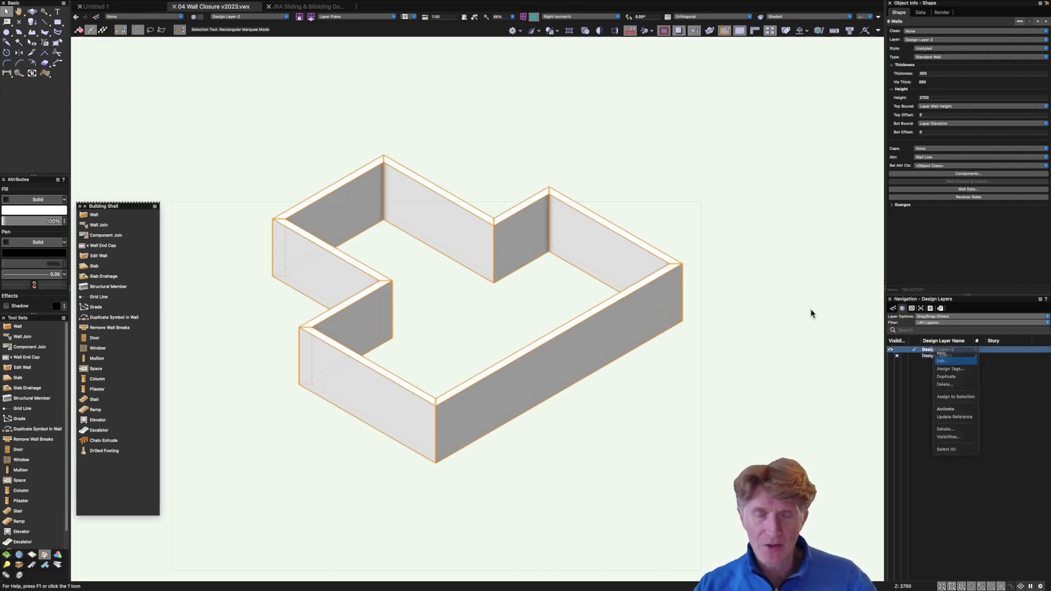
drag(498, 175, 723, 148)
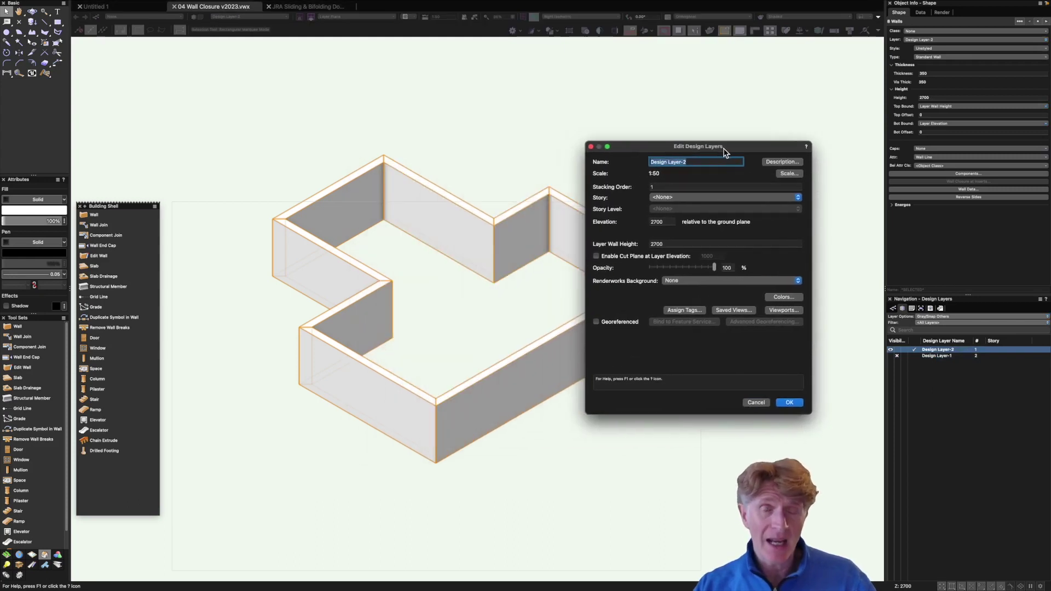
double_click(668, 221)
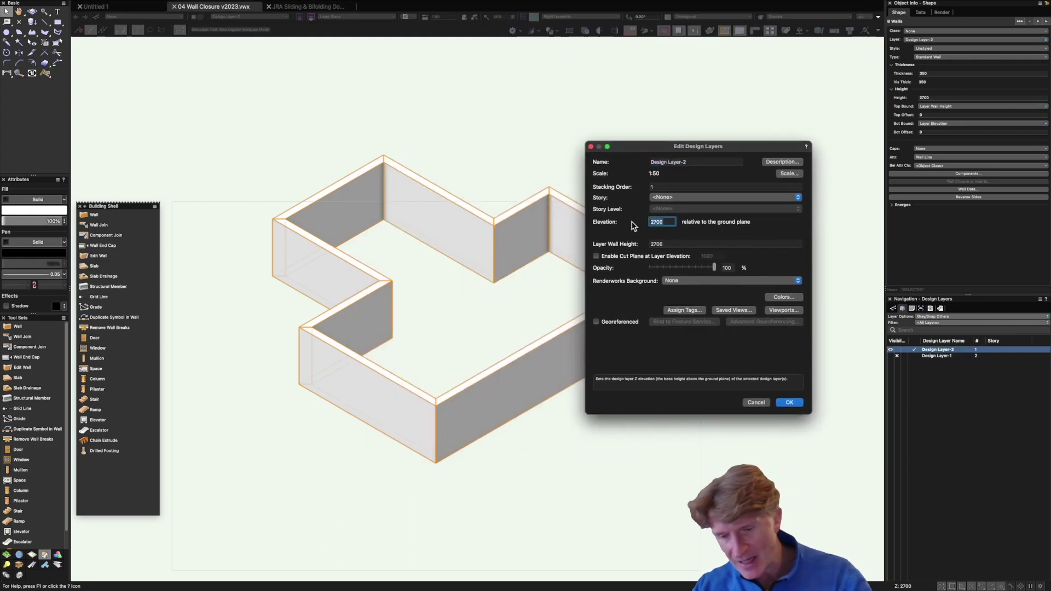
text(0)
double_click(659, 245)
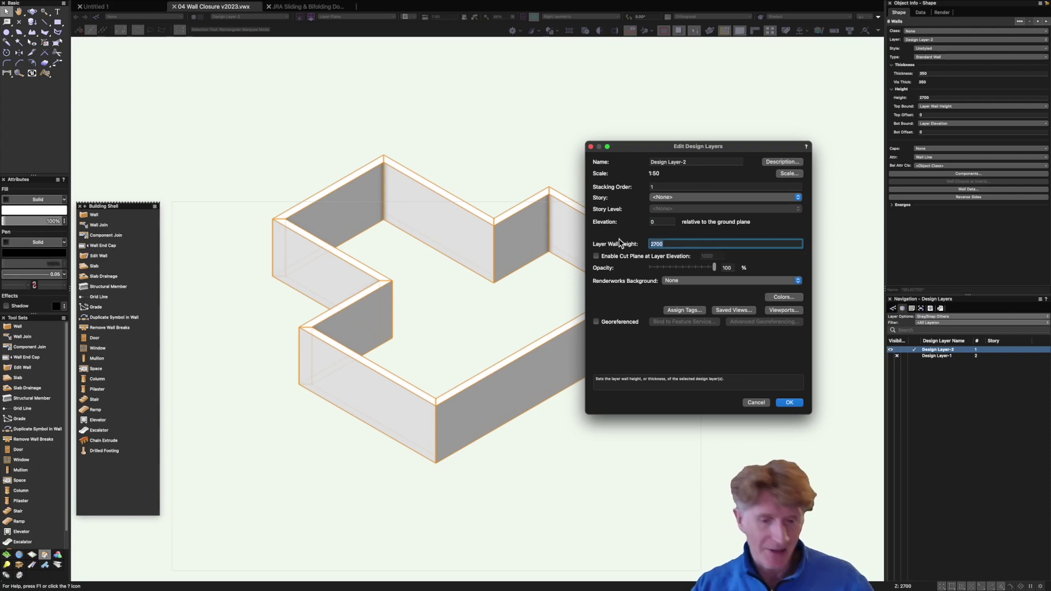
text(3600)
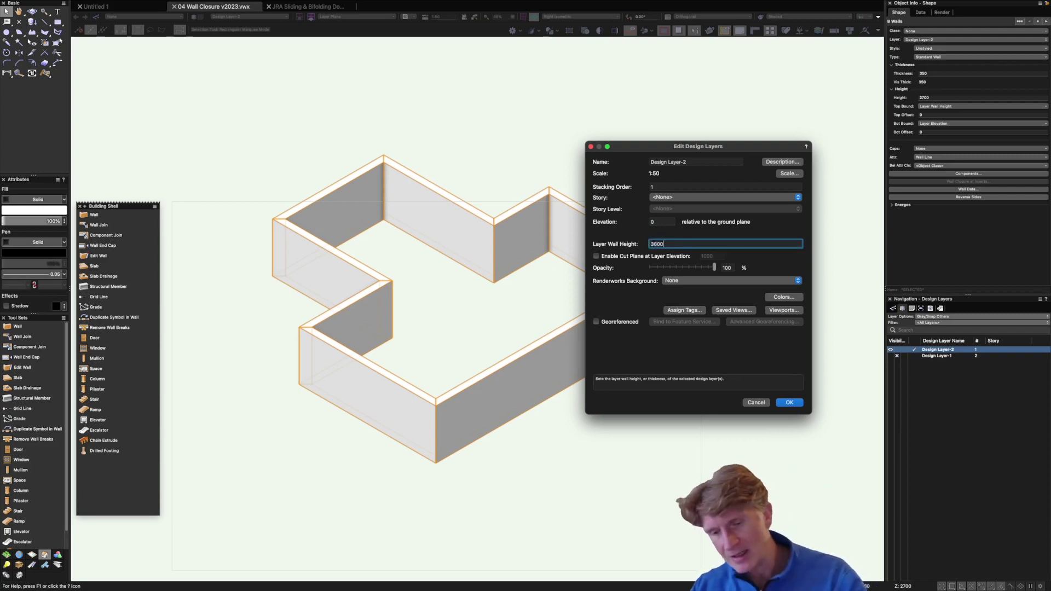
key(Return)
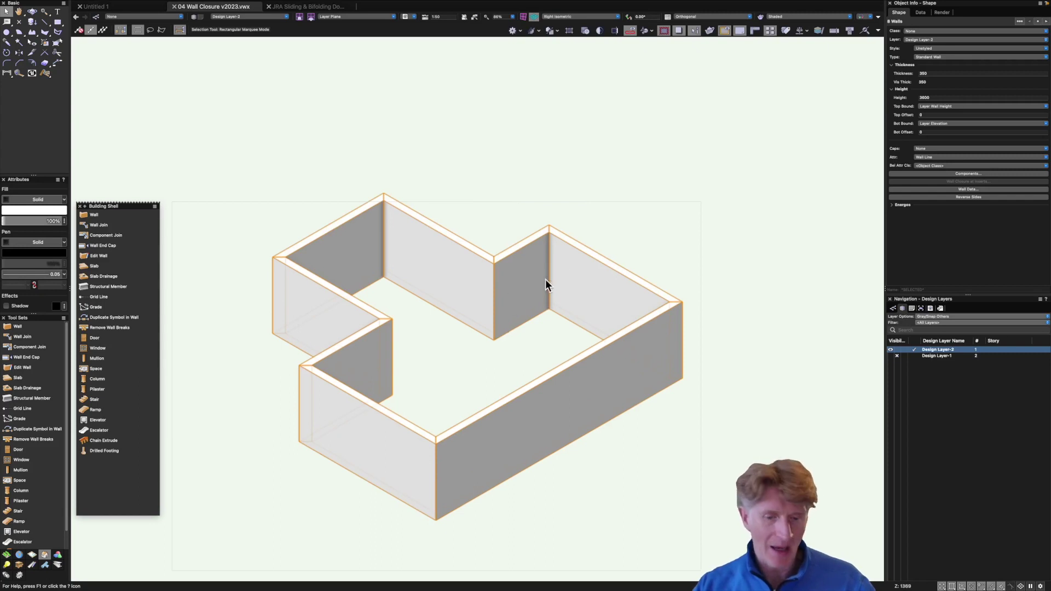
scroll(547, 276, up, 2)
- Show the walls in top plan with the Resource Manager moved to the right
key(F5)
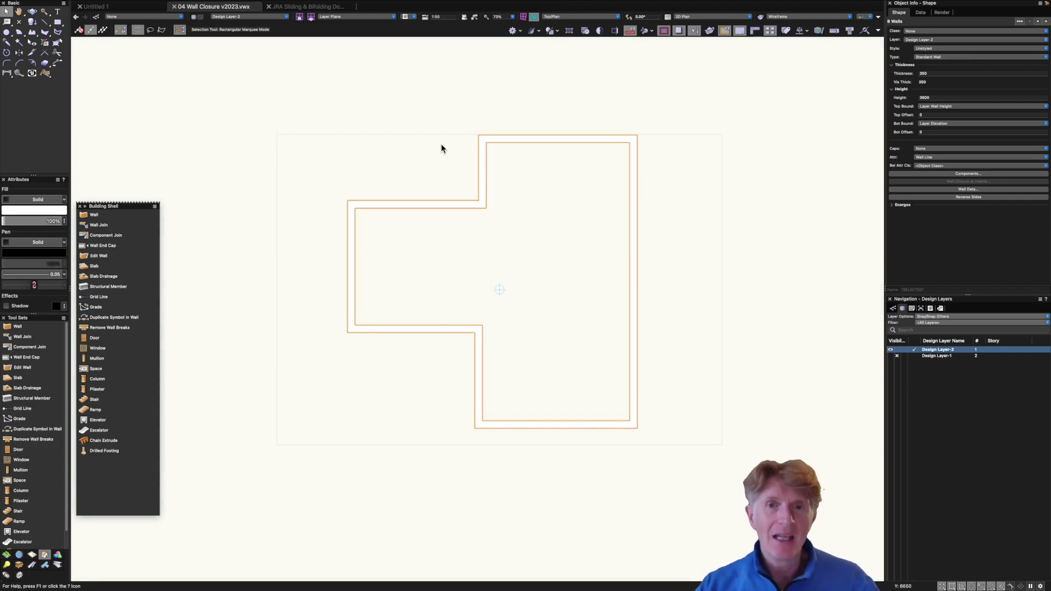
key(ctrl+r)
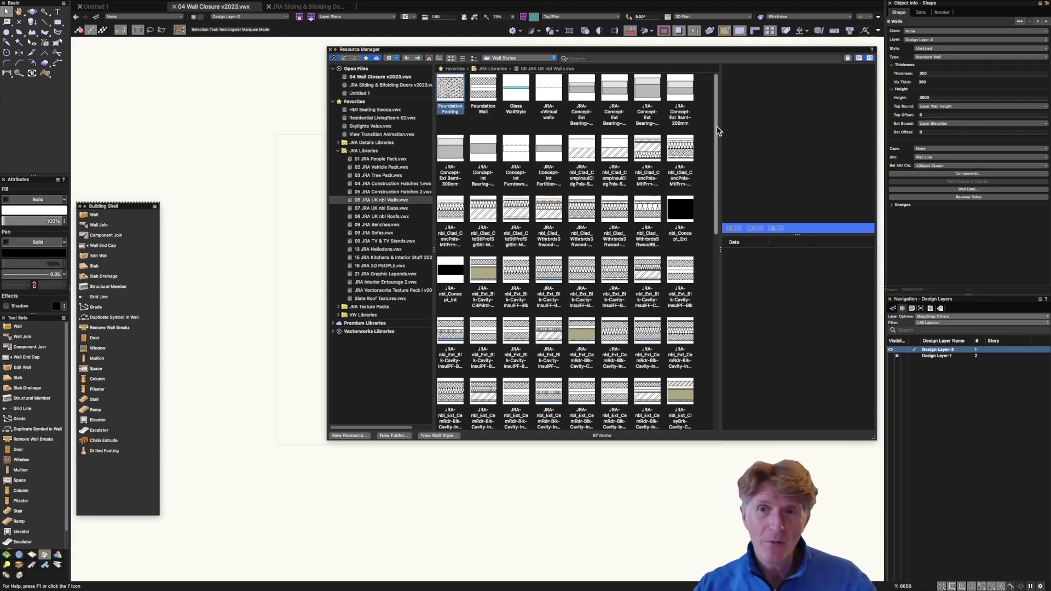
drag(716, 131, 709, 104)
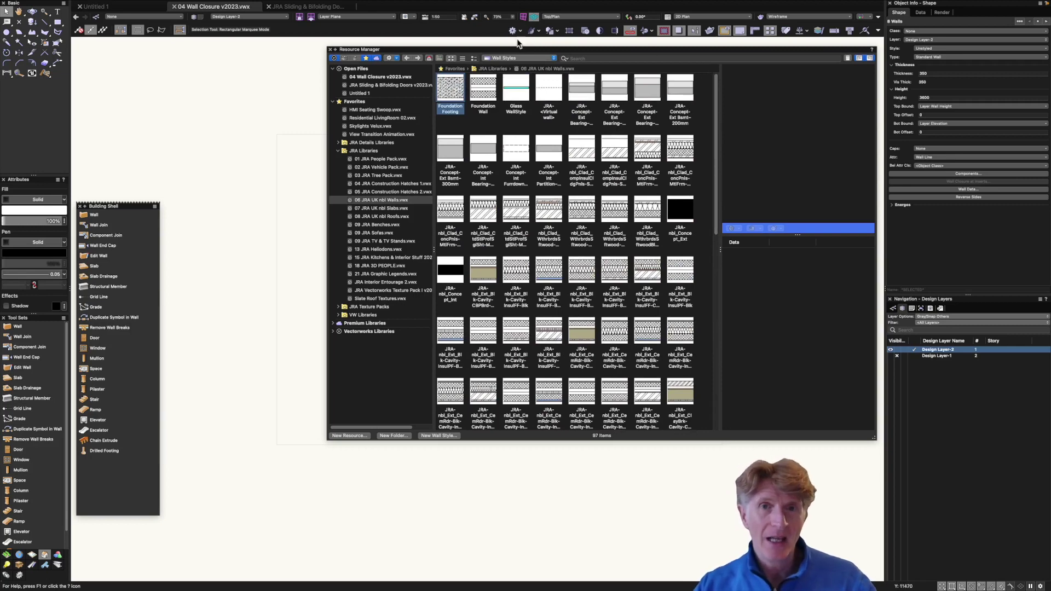
drag(512, 50, 752, 25)
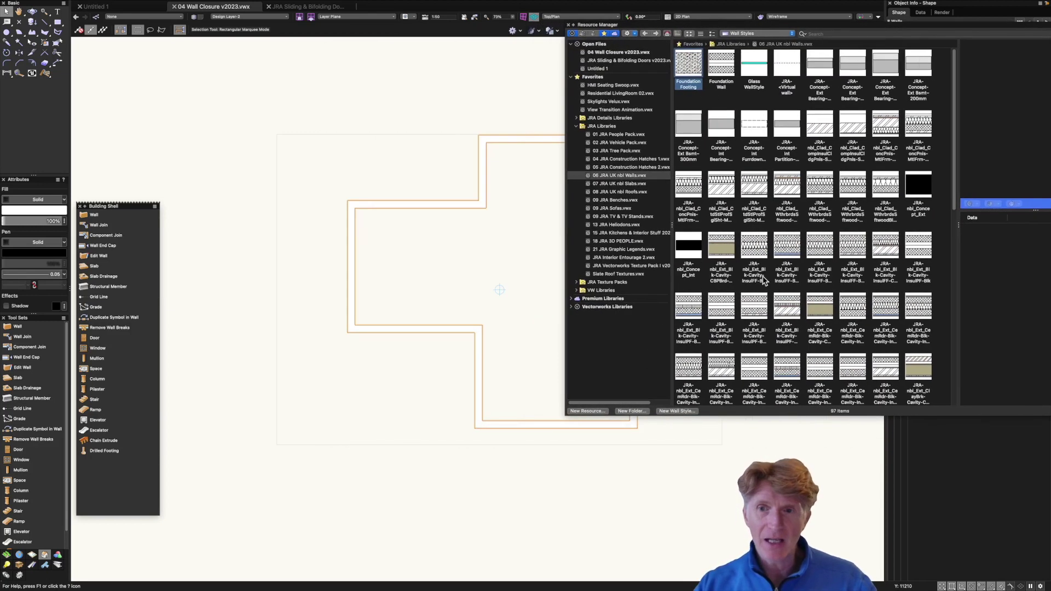
- Drag the CemRdr-Blk-Cavity wall style from 06 JRA UK nbl Walls onto the walls
click(779, 328)
click(819, 324)
drag(820, 311, 536, 430)
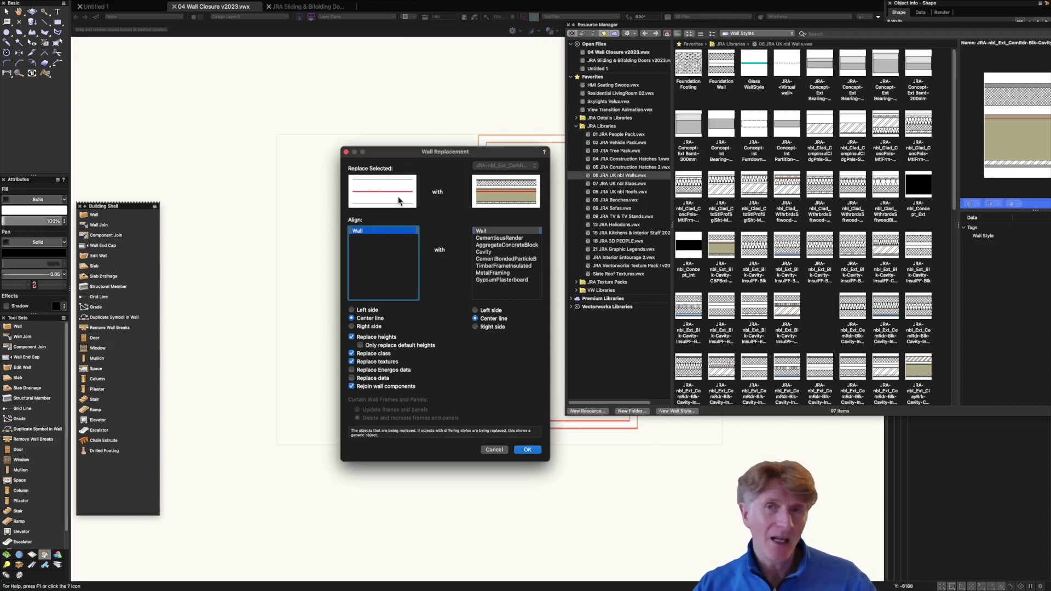
- Replace the walls with the cement-render block cavity style, aligning both on the right side
click(476, 327)
click(365, 327)
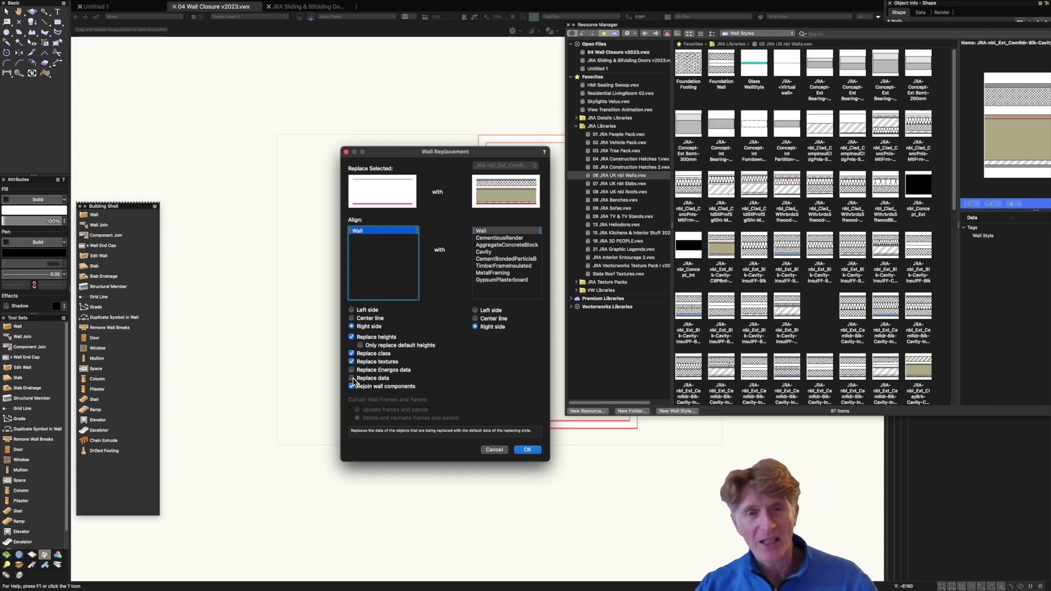
click(527, 449)
click(481, 449)
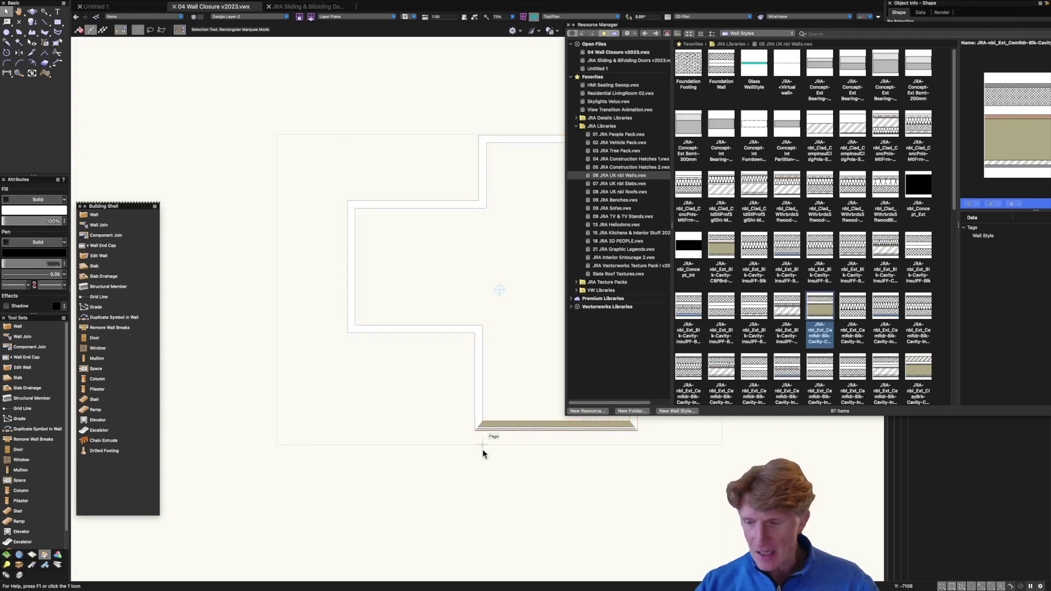
key(3)
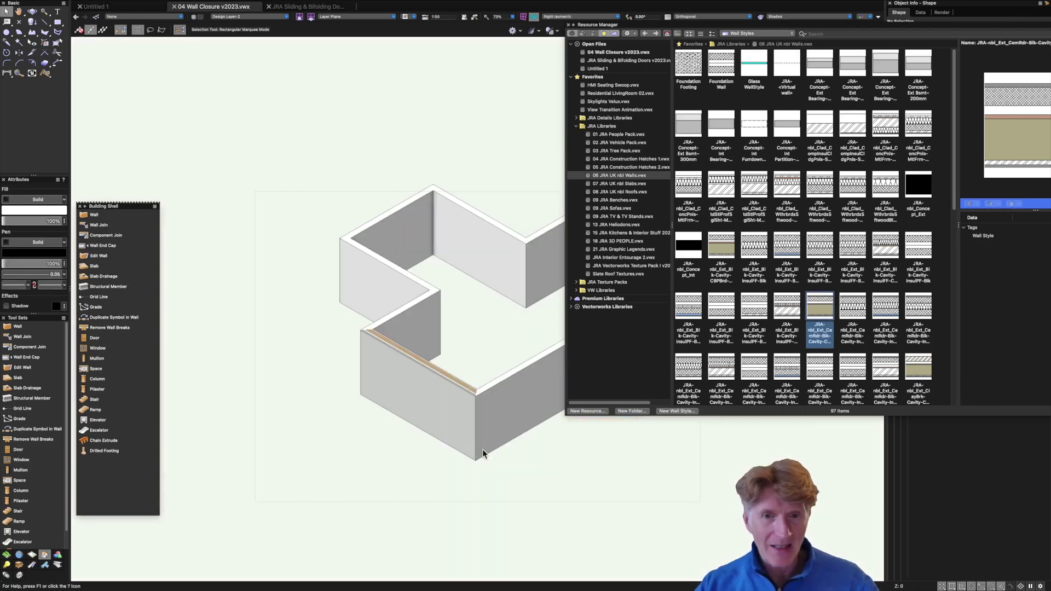
click(456, 395)
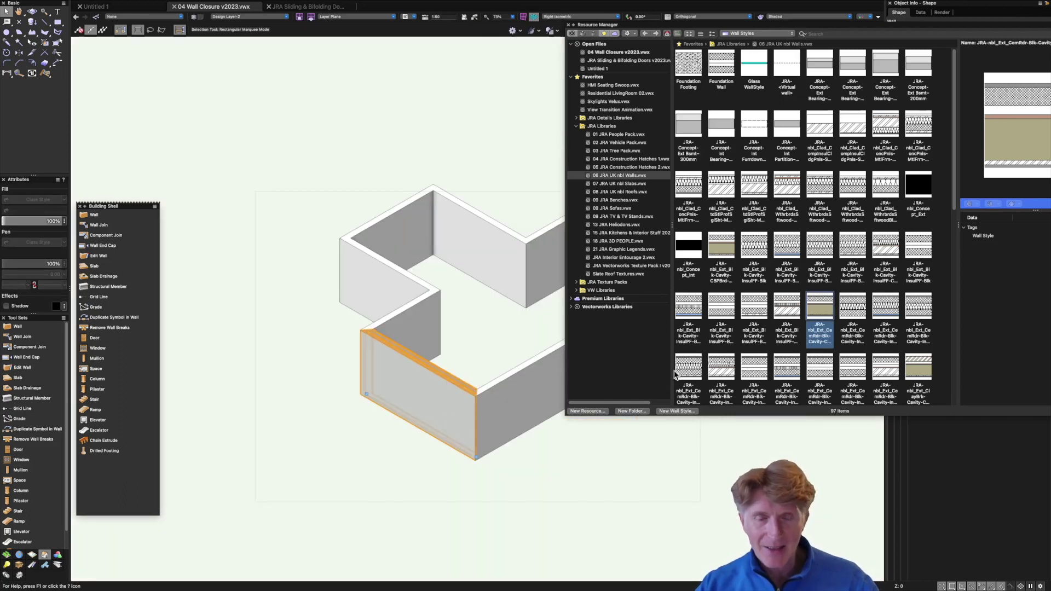
- Open the 06 JRA UK nbl Walls.vwx library file from the Resource Manager
scroll(445, 403, up, 5)
scroll(445, 403, down, 5)
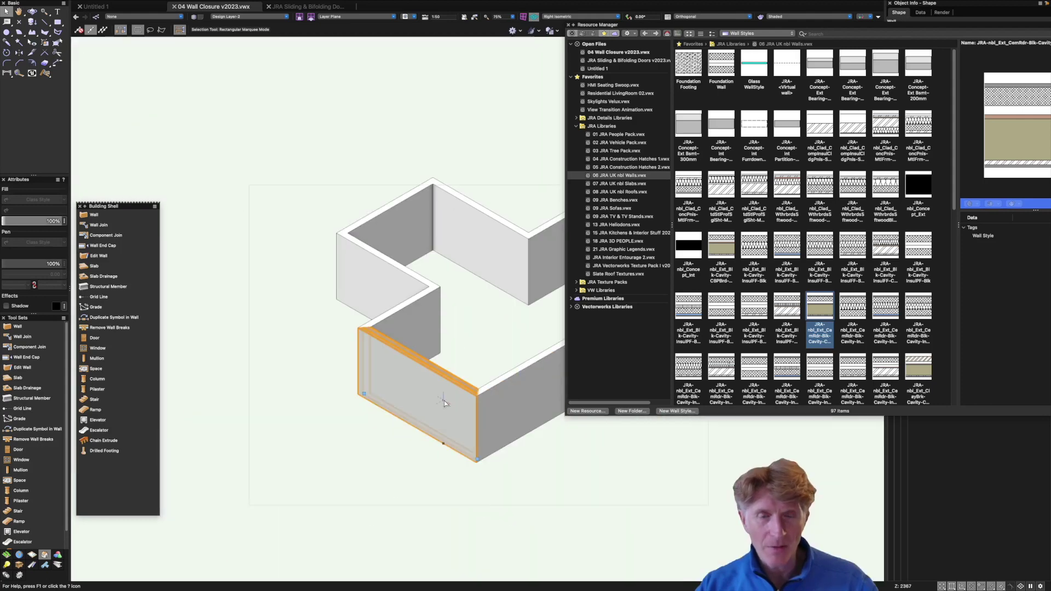
right_click(610, 179)
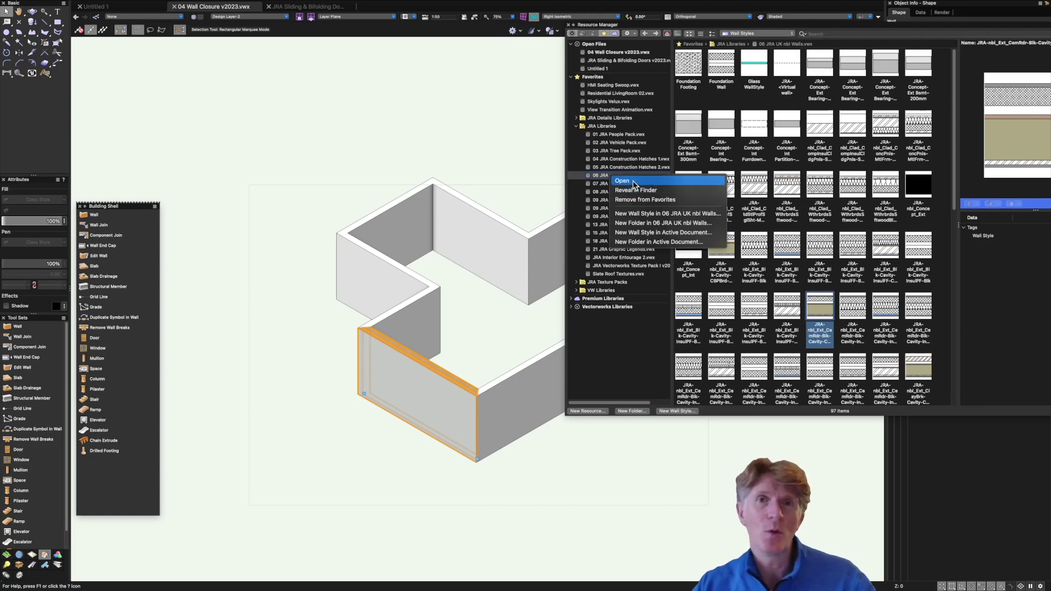
click(634, 182)
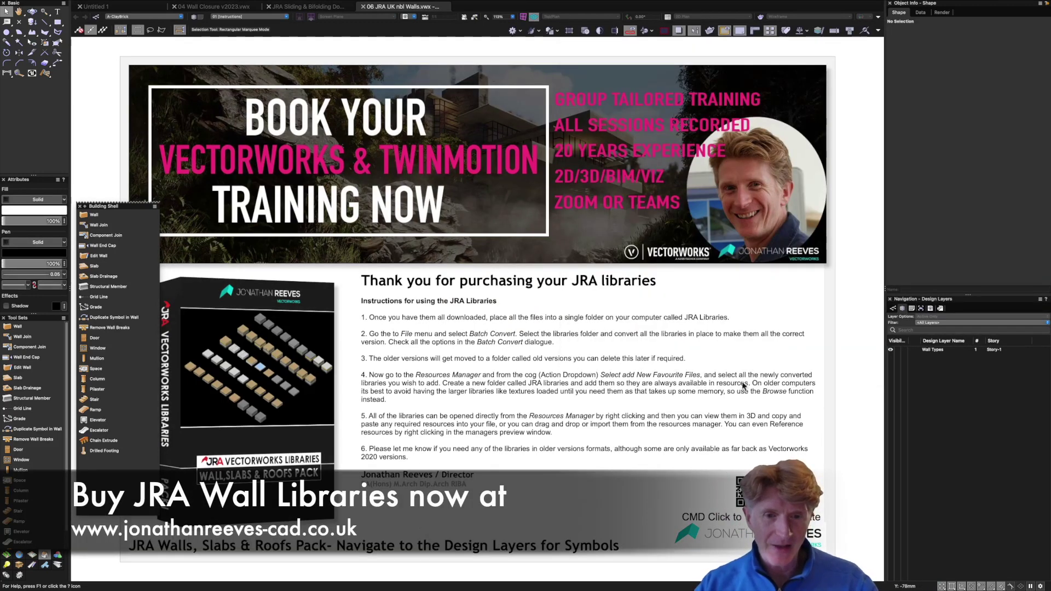
- Activate the Wall Types layer, close the Building Shell palette, and zoom into shaded isometric sample walls
click(915, 351)
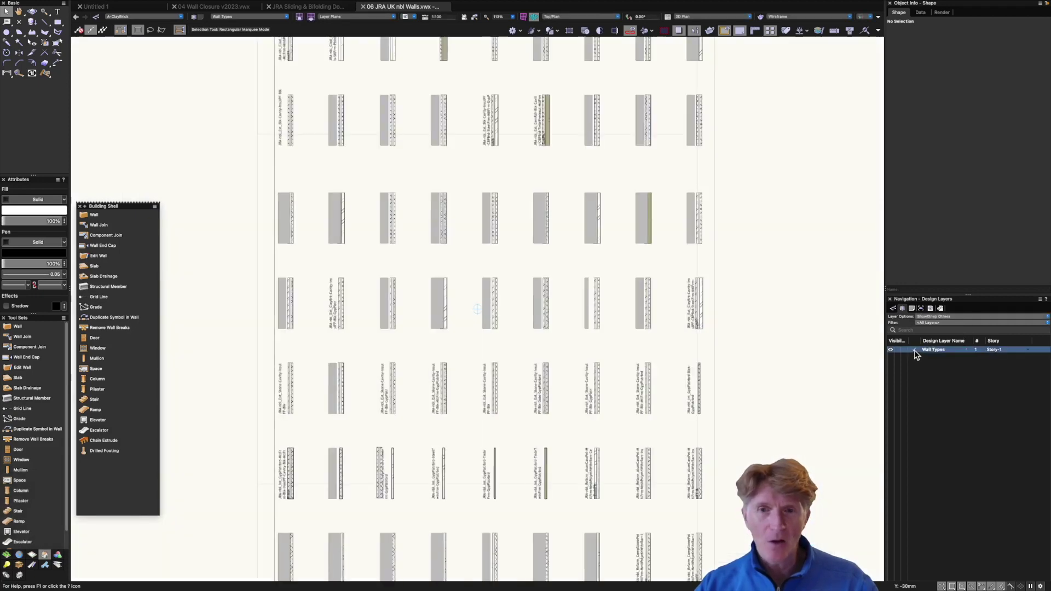
key(super+minus)
key(c)
drag(357, 164, 662, 343)
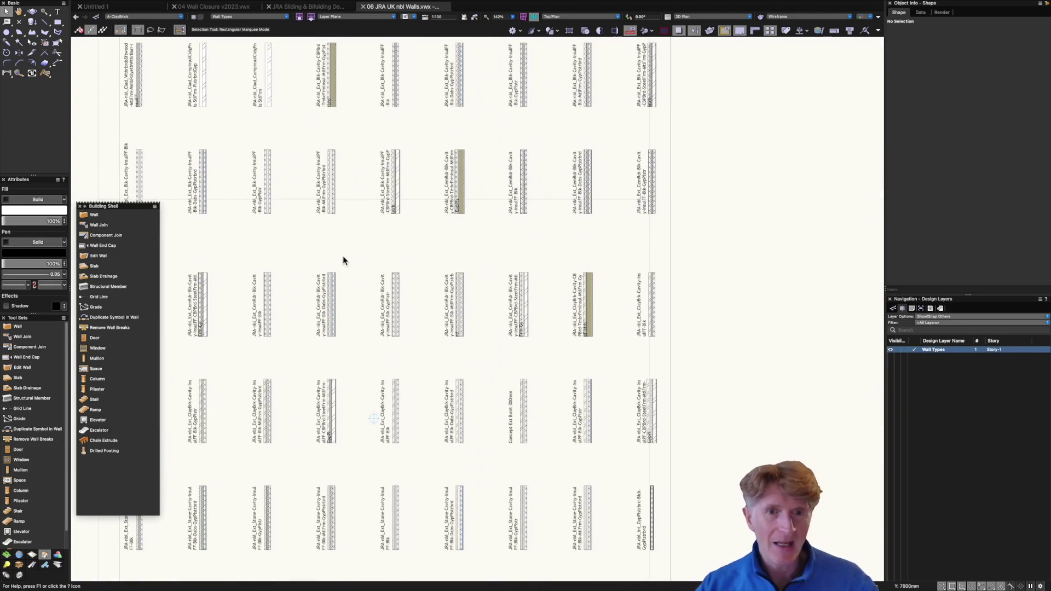
click(80, 207)
key(1)
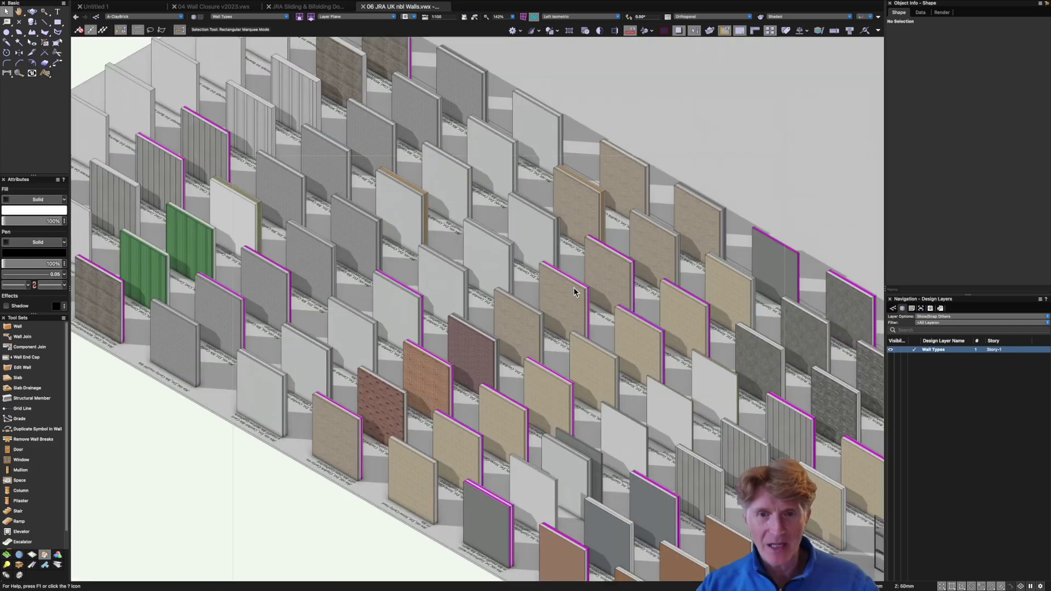
key(ctrl+6)
key(c)
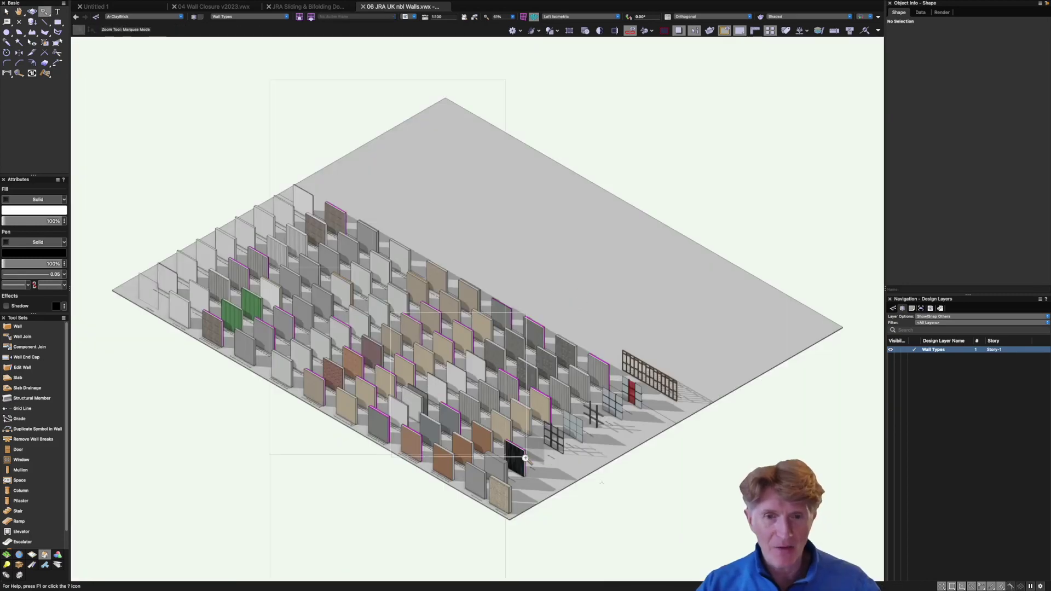
drag(390, 312, 613, 517)
key(x)
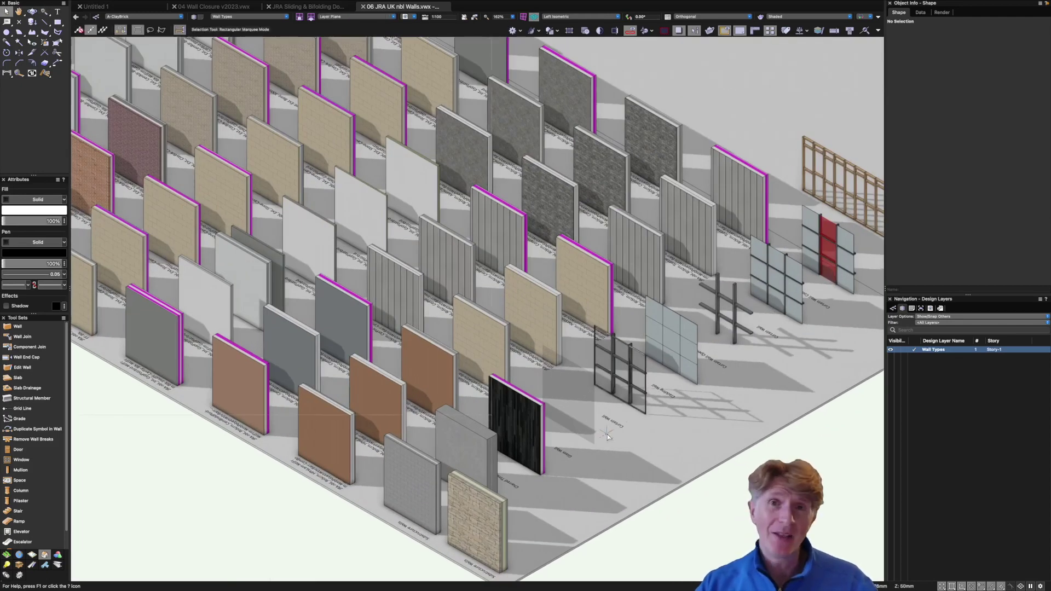
- Select six sample walls, including stone, brick and curtain-wall grid, then return to 04 Wall Closure v2023
click(496, 502)
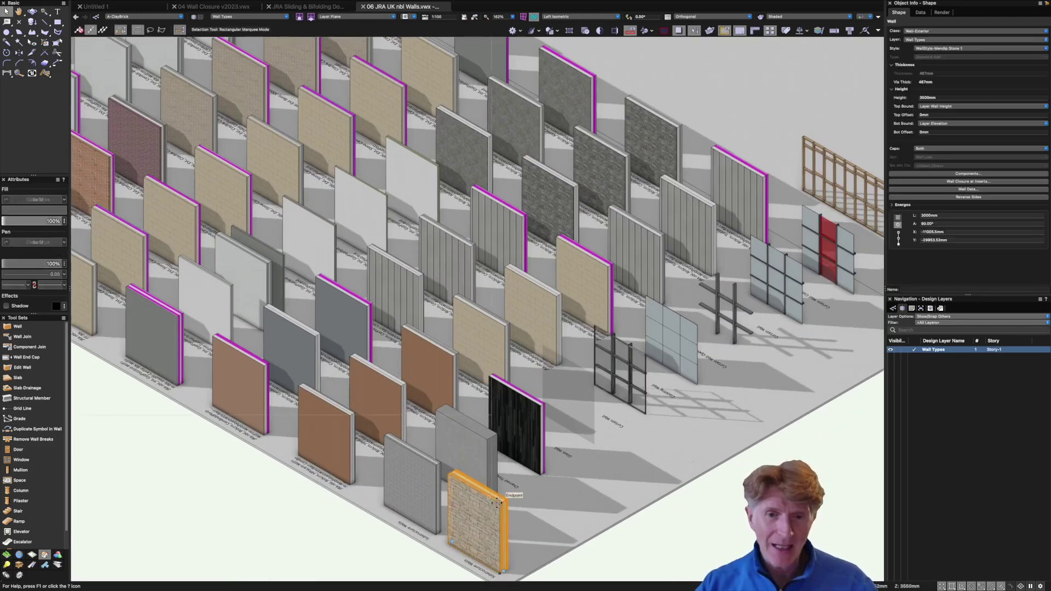
shift+click(533, 416)
shift+click(574, 185)
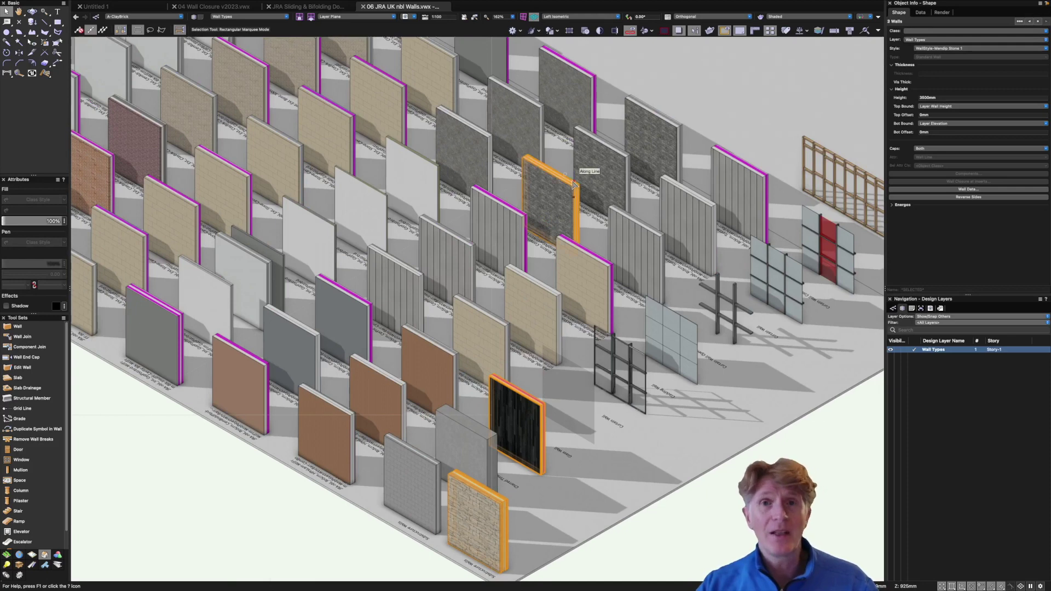
shift+click(407, 274)
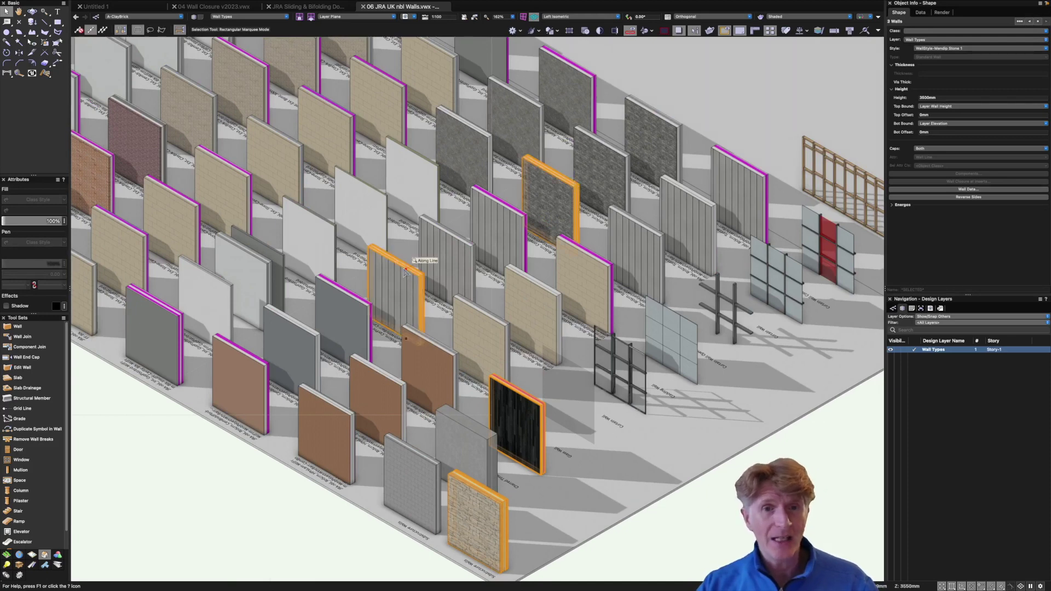
shift+click(111, 158)
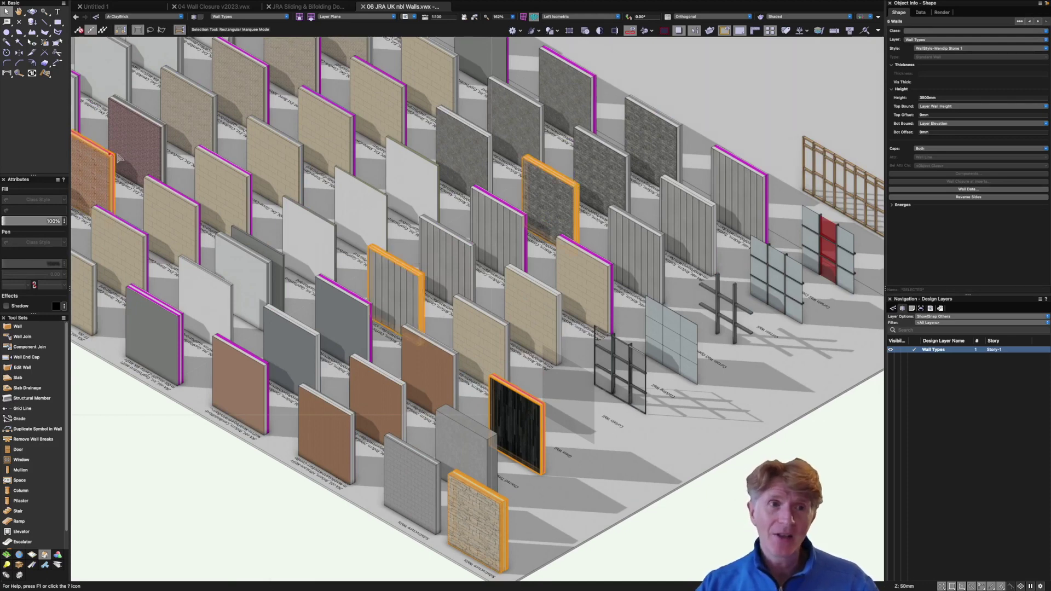
shift+click(646, 352)
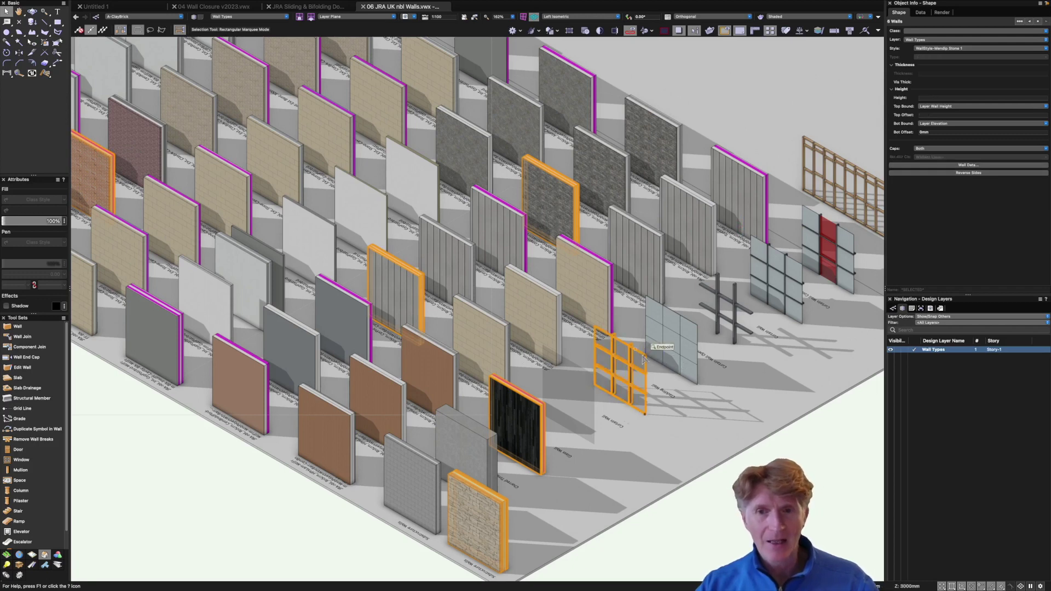
click(227, 10)
- In top plan, rename the first conflicting imported wall style with a shortened name
scroll(758, 352, down, 3)
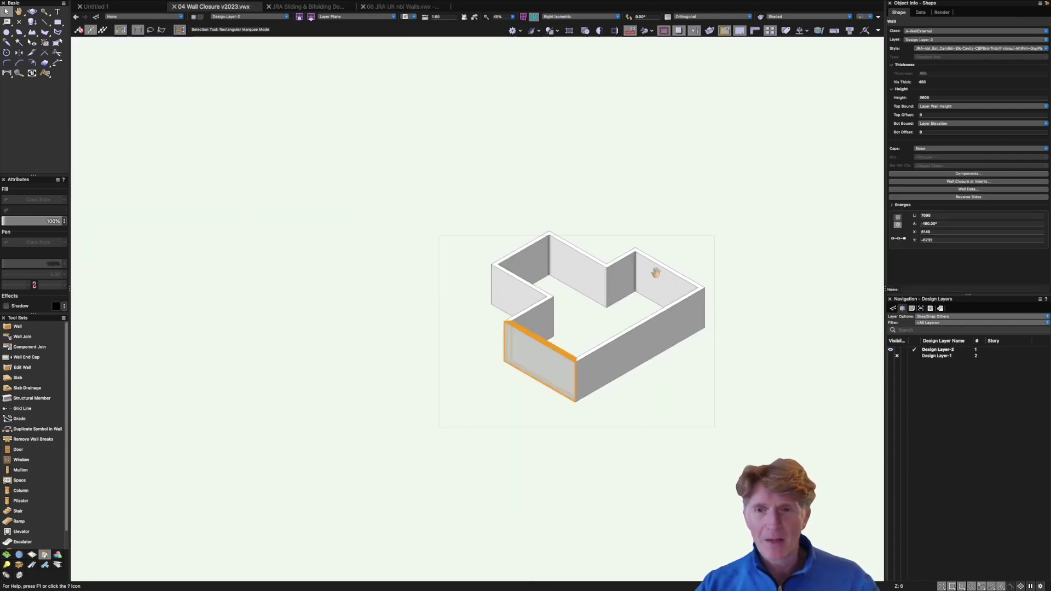
key(super+5)
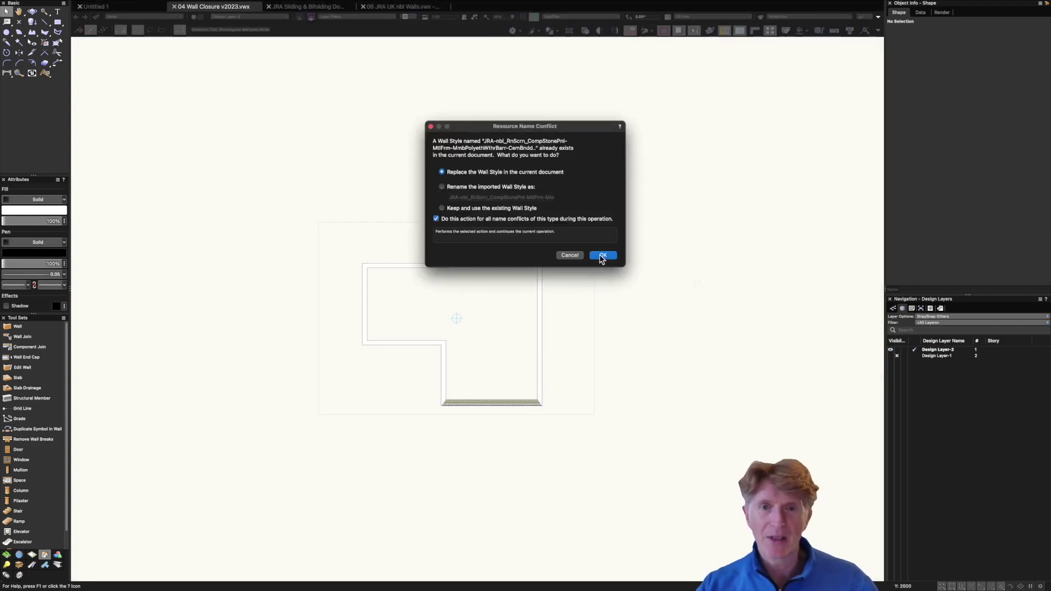
click(442, 186)
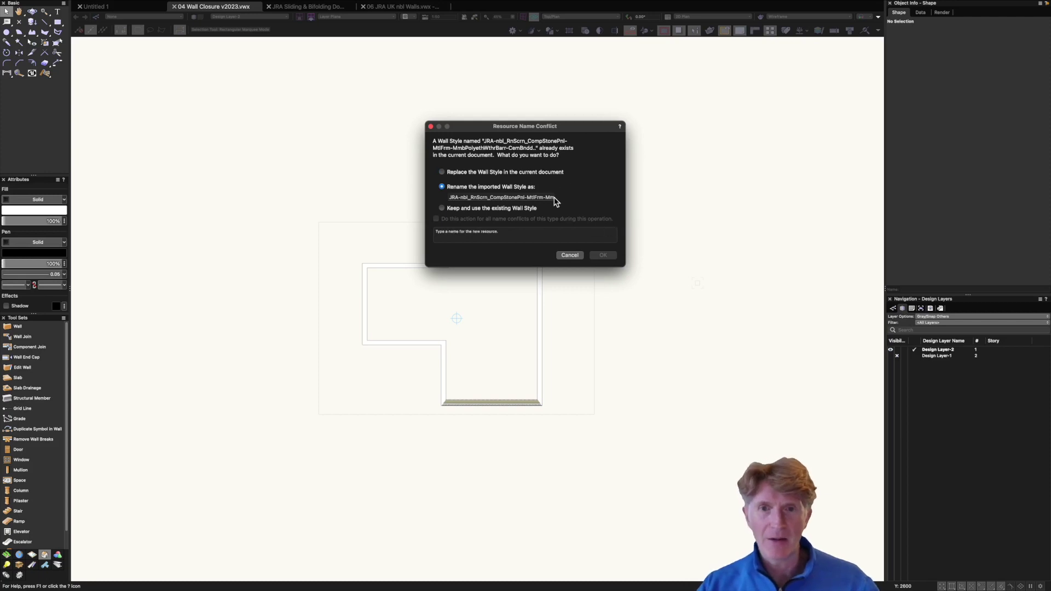
click(533, 196)
drag(524, 193, 605, 197)
key(BackSpace)
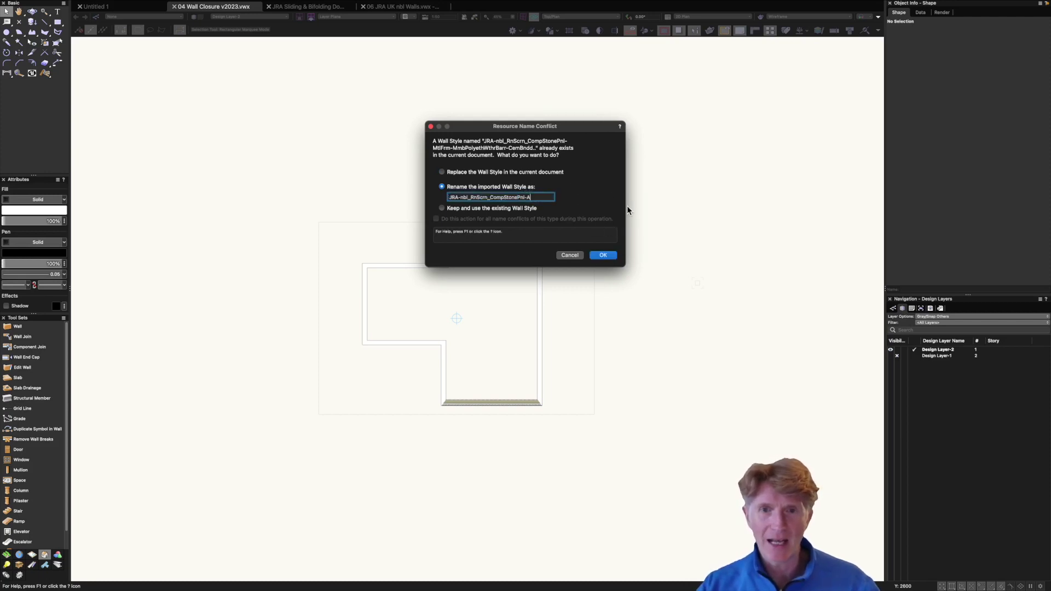
click(602, 255)
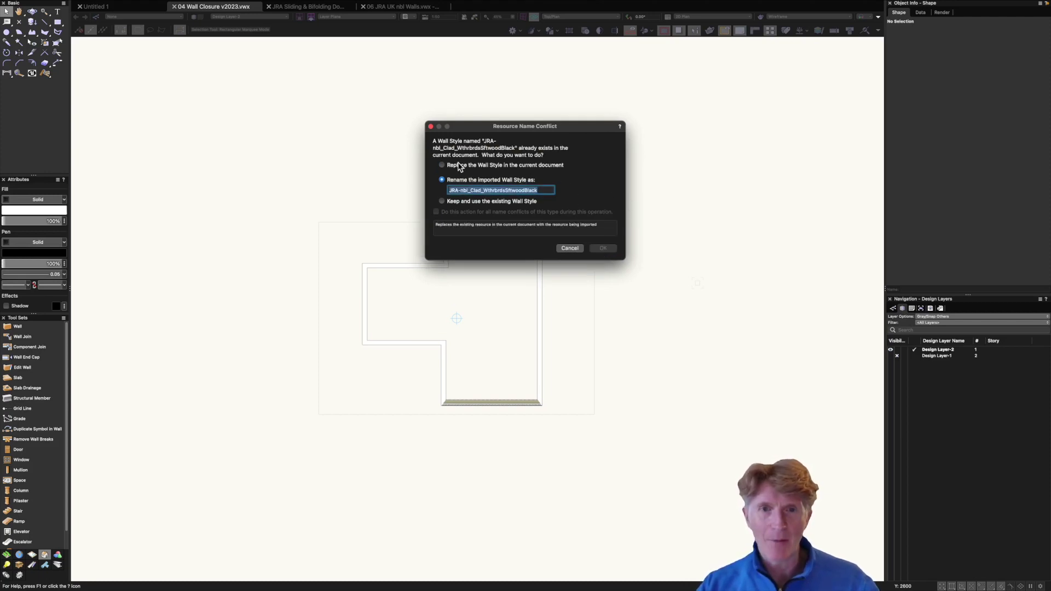
- Replace the existing cladding wall style and accept the wall replacement settings
click(442, 165)
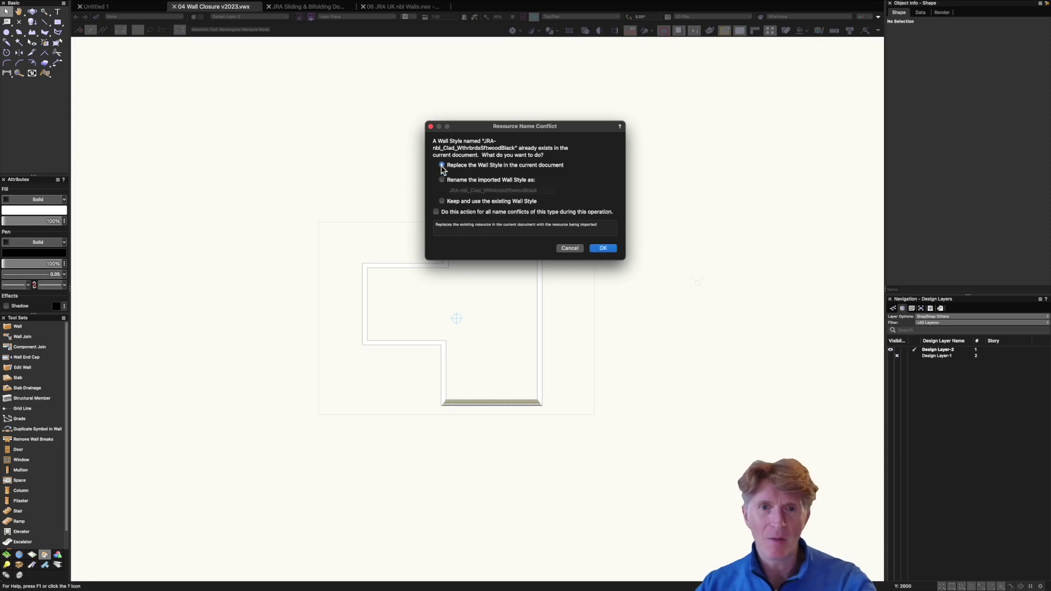
key(Return)
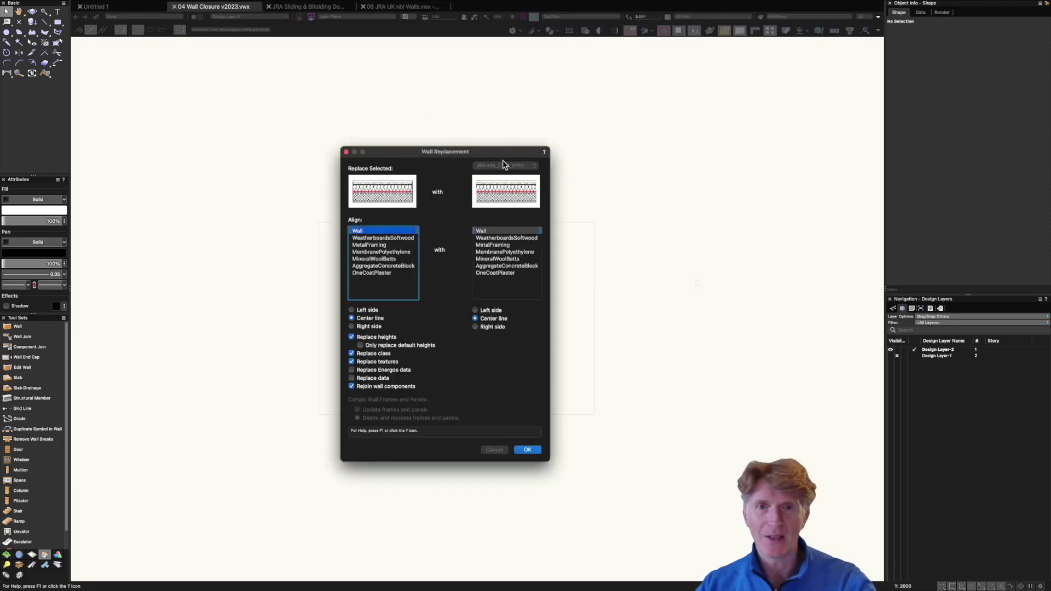
click(529, 449)
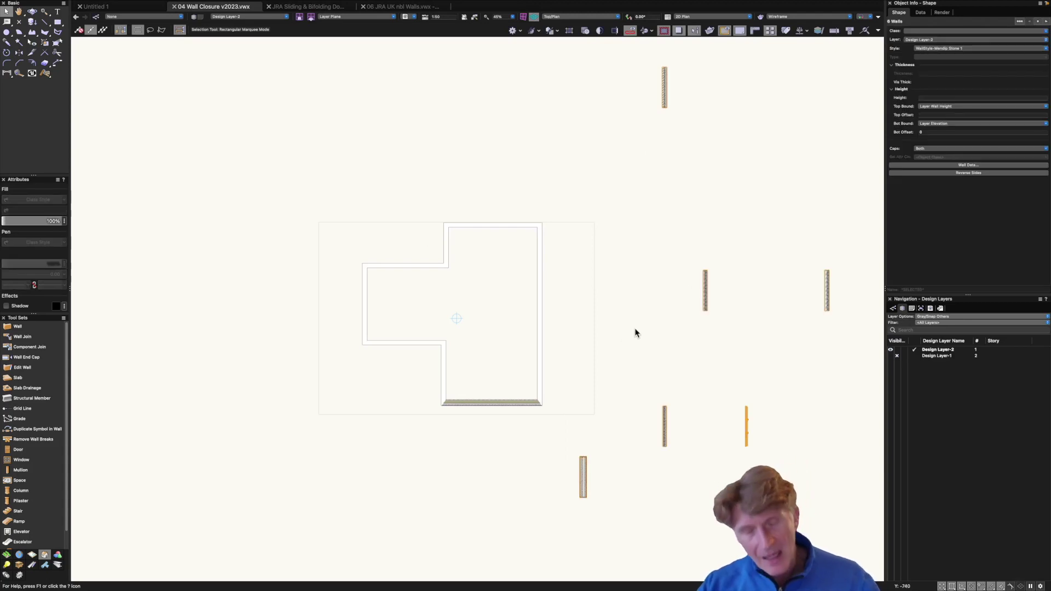
- Align the sample walls along their bottoms and distribute them with even spacing
right_click(705, 292)
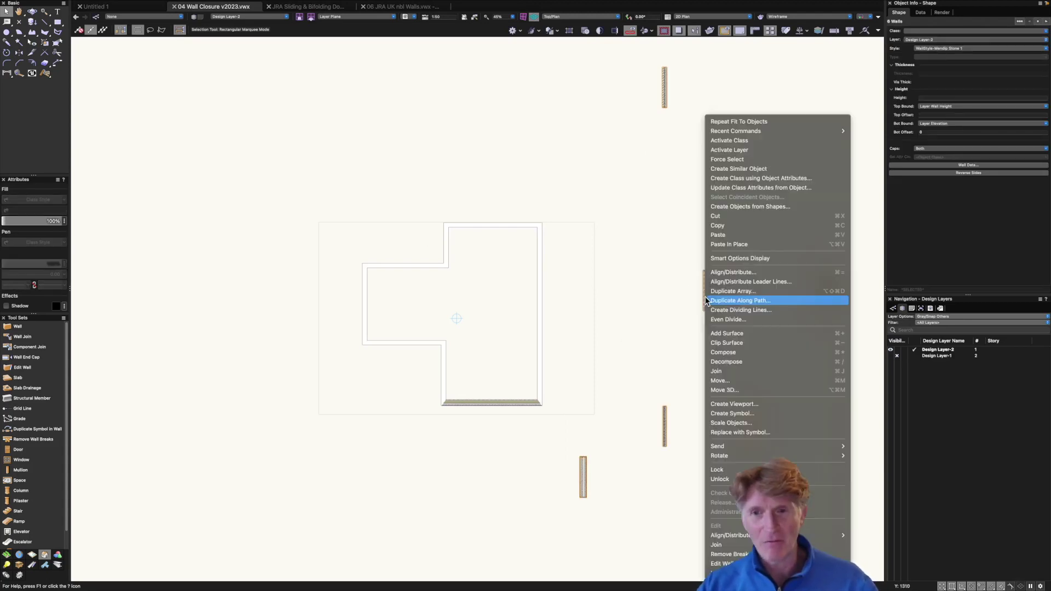
click(715, 273)
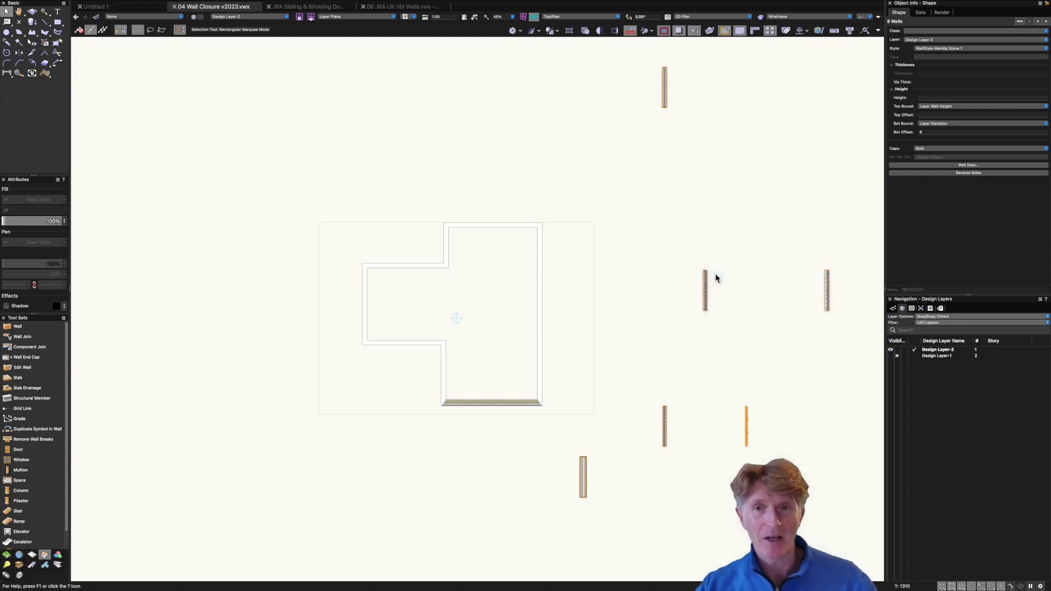
click(539, 126)
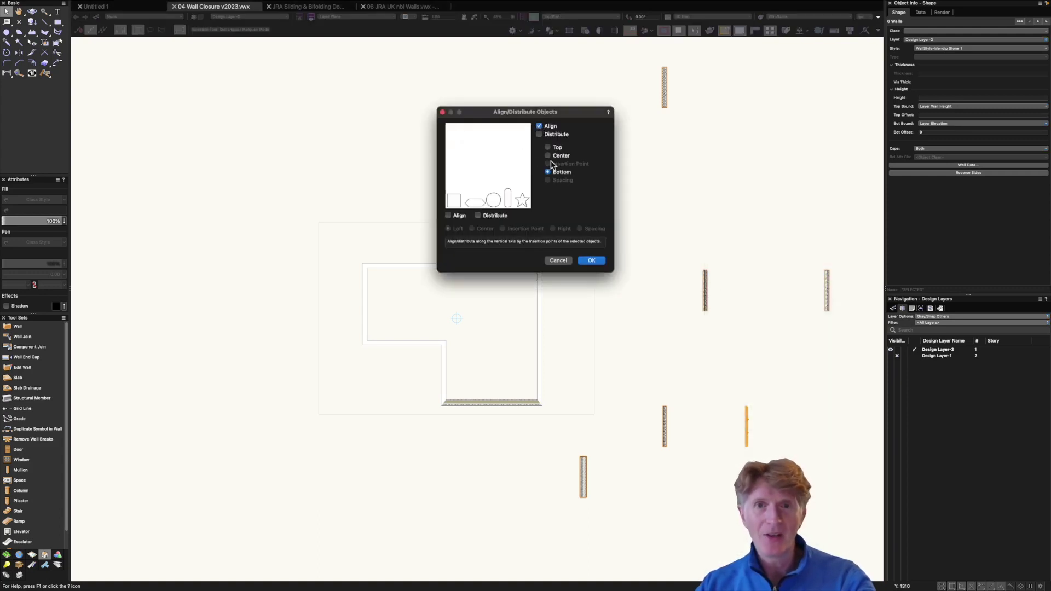
click(478, 216)
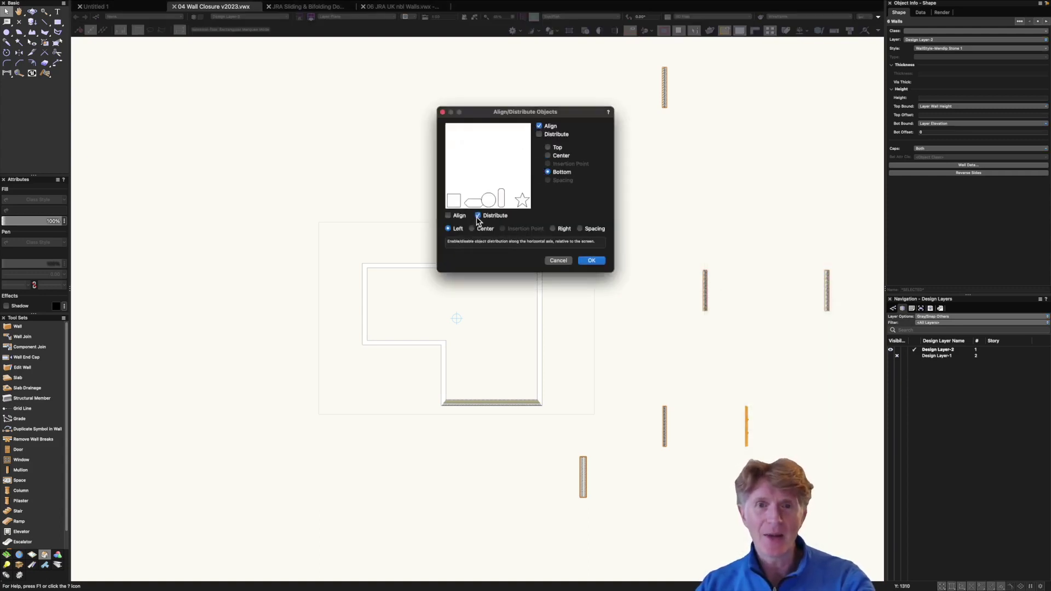
click(580, 228)
key(Return)
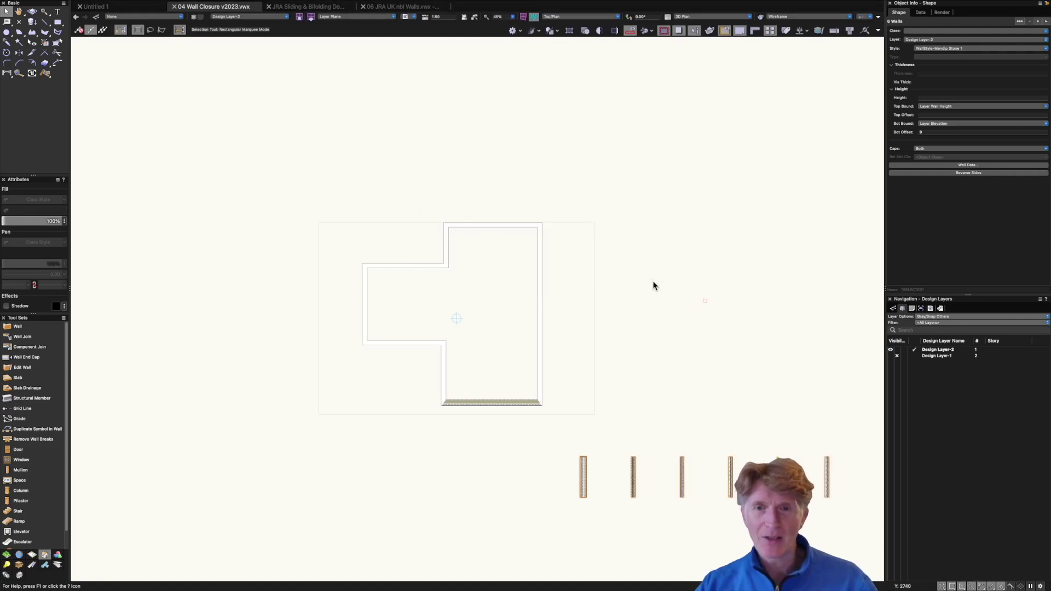
drag(682, 477, 704, 314)
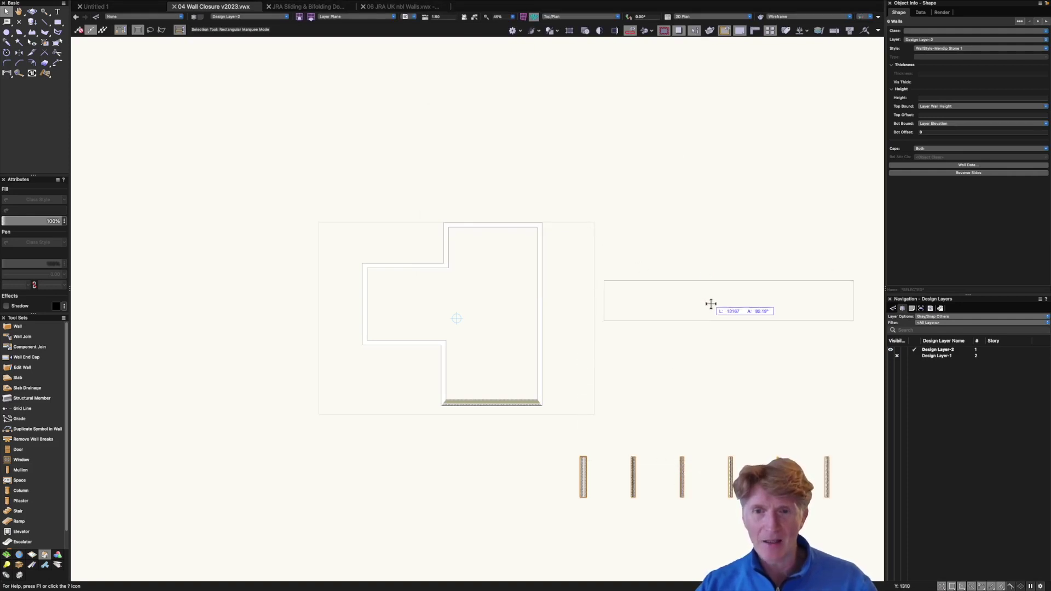
key(Escape)
- Eyedrop the first sample's stone style onto the front-right wall, both alignments set to Right side
key(1)
click(533, 464)
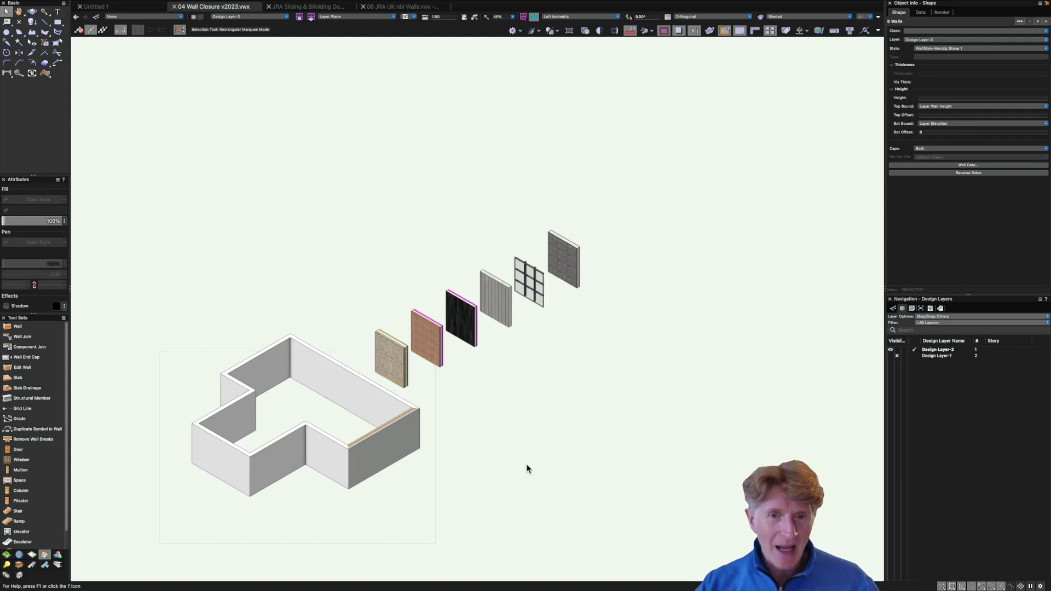
middle_drag(409, 443, 541, 346)
scroll(541, 346, up, 2)
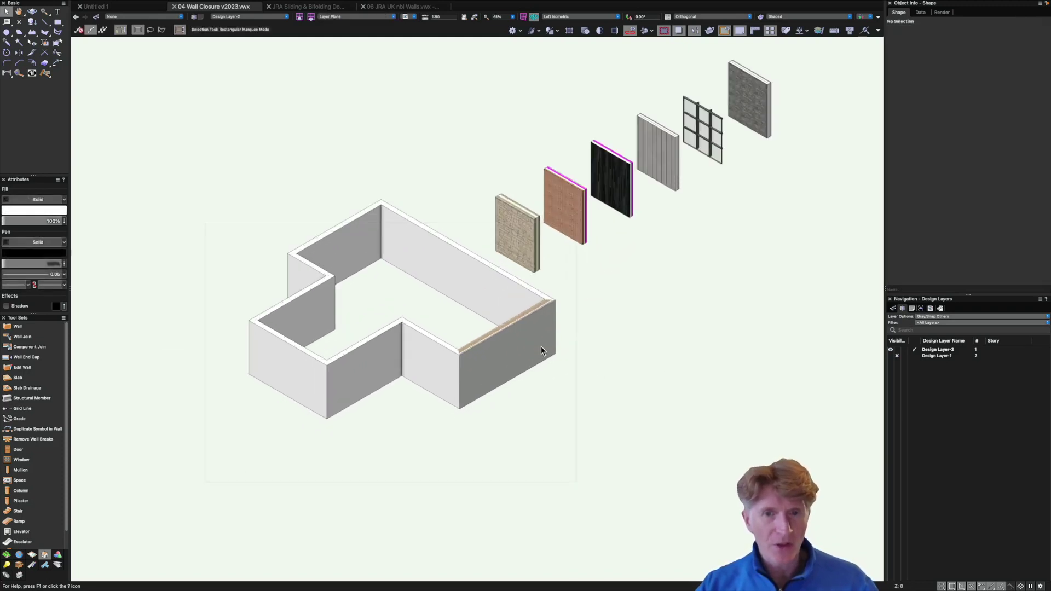
key(e)
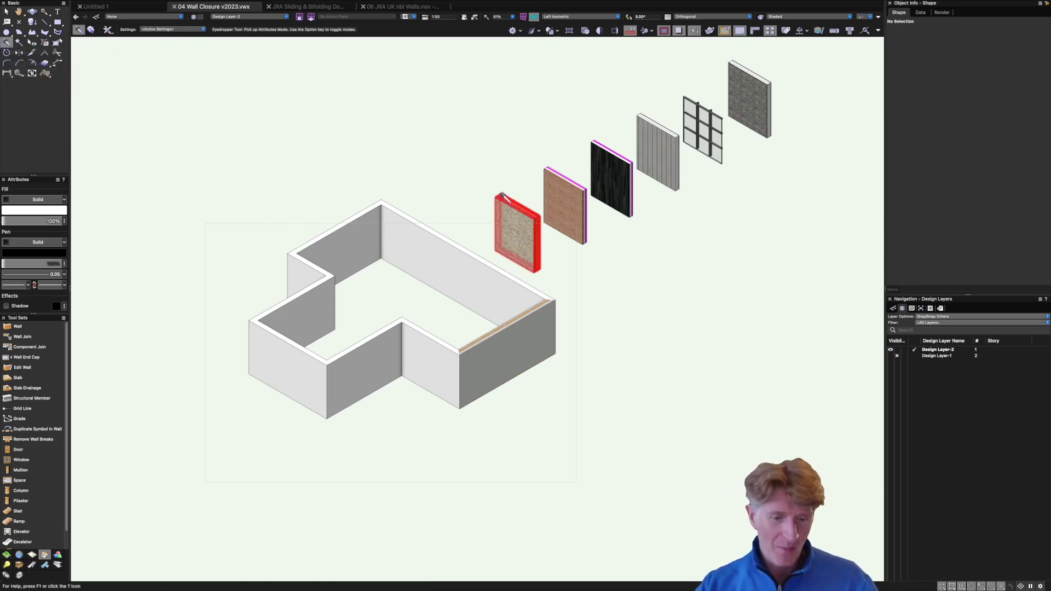
click(502, 195)
click(464, 343)
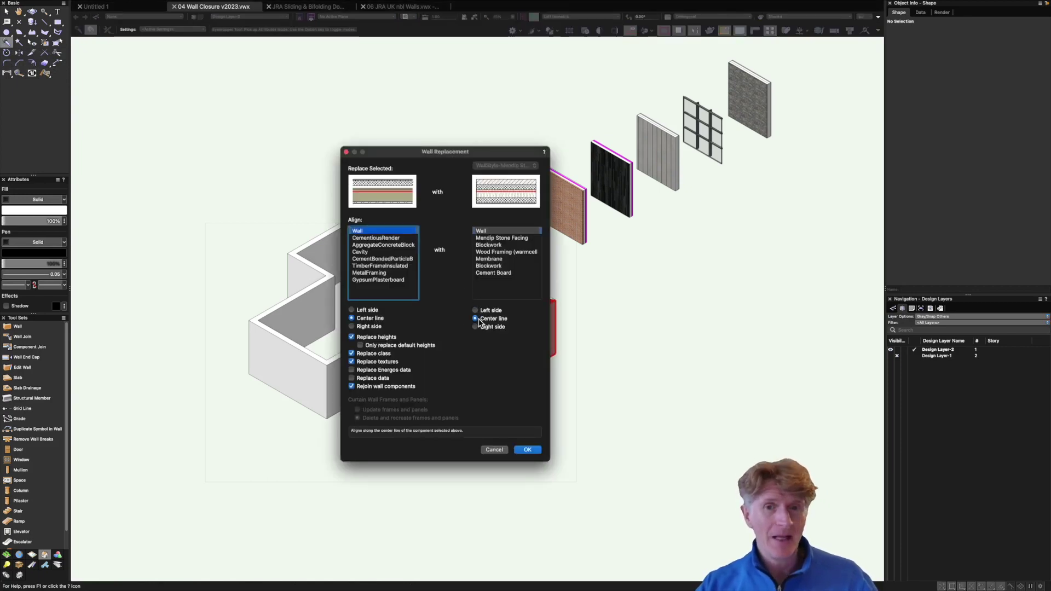
click(475, 327)
click(362, 327)
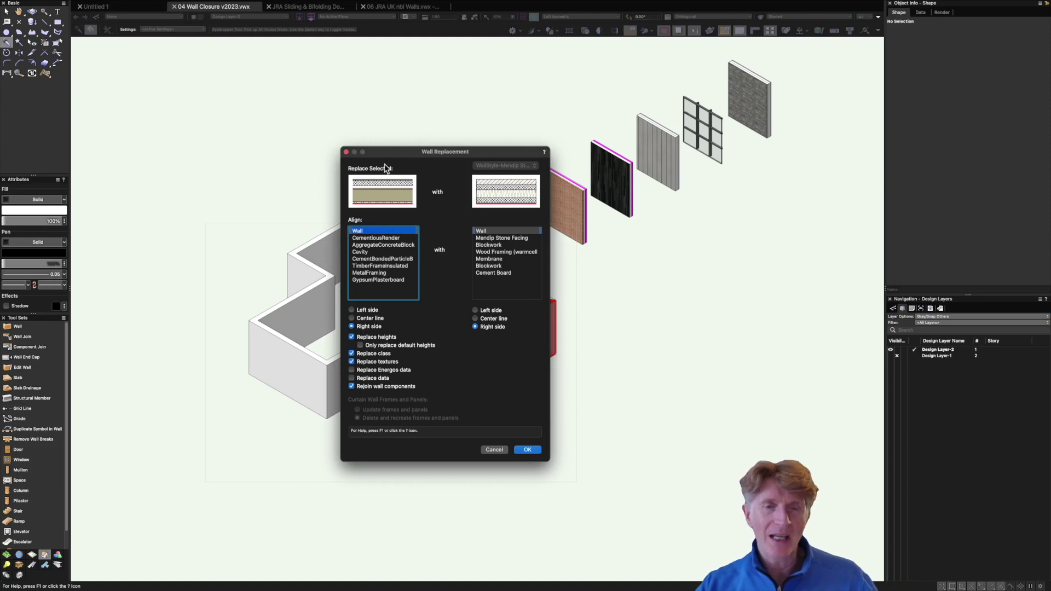
click(524, 452)
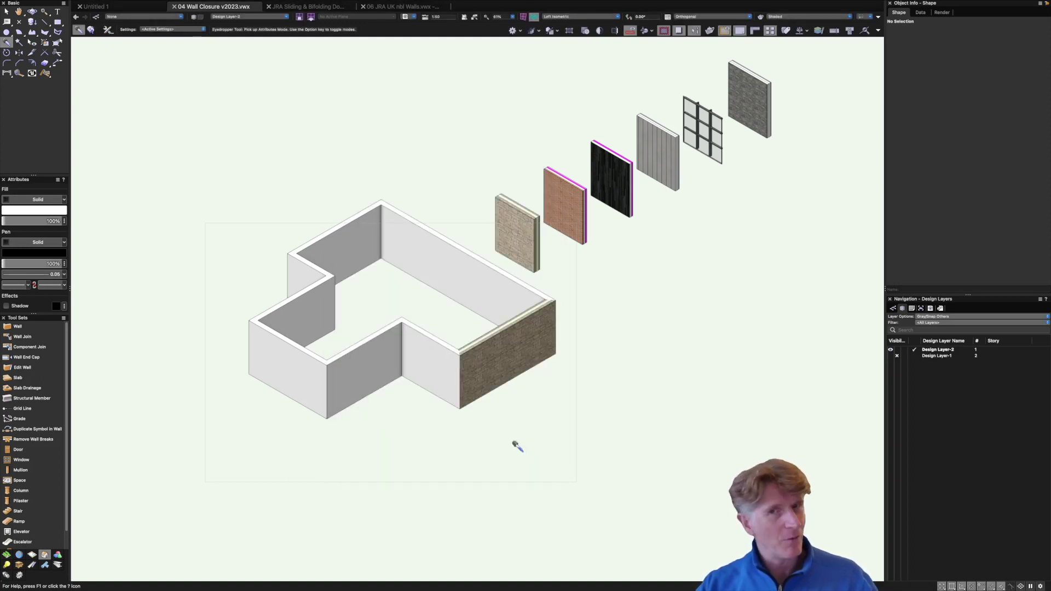
- Replace the inner front, back and left back walls with the stone style, right-aligned
key(x)
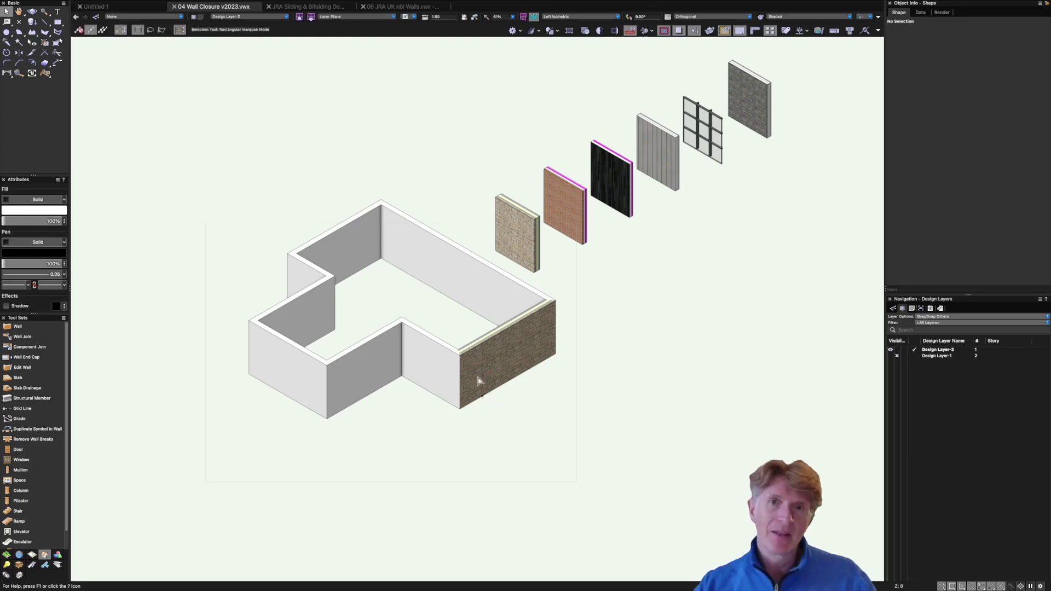
click(448, 346)
shift+click(465, 241)
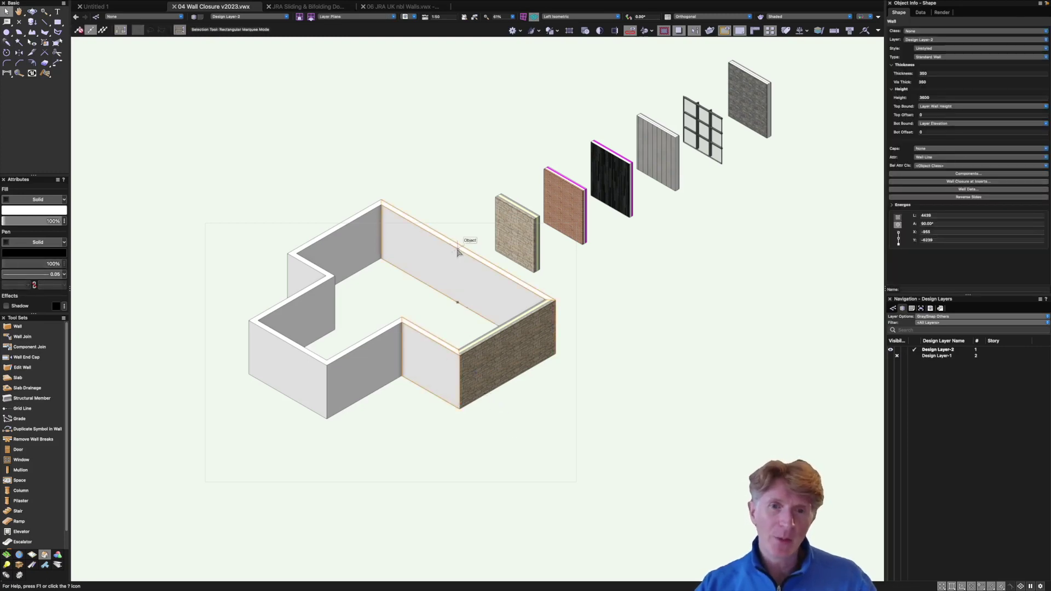
shift+click(357, 207)
key(i)
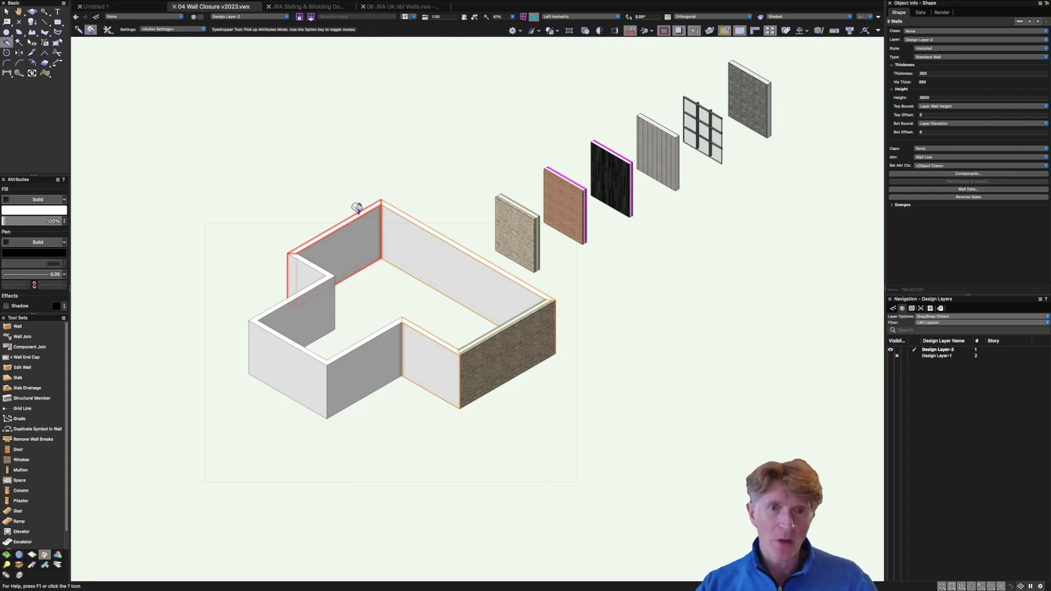
alt+click(357, 207)
click(476, 327)
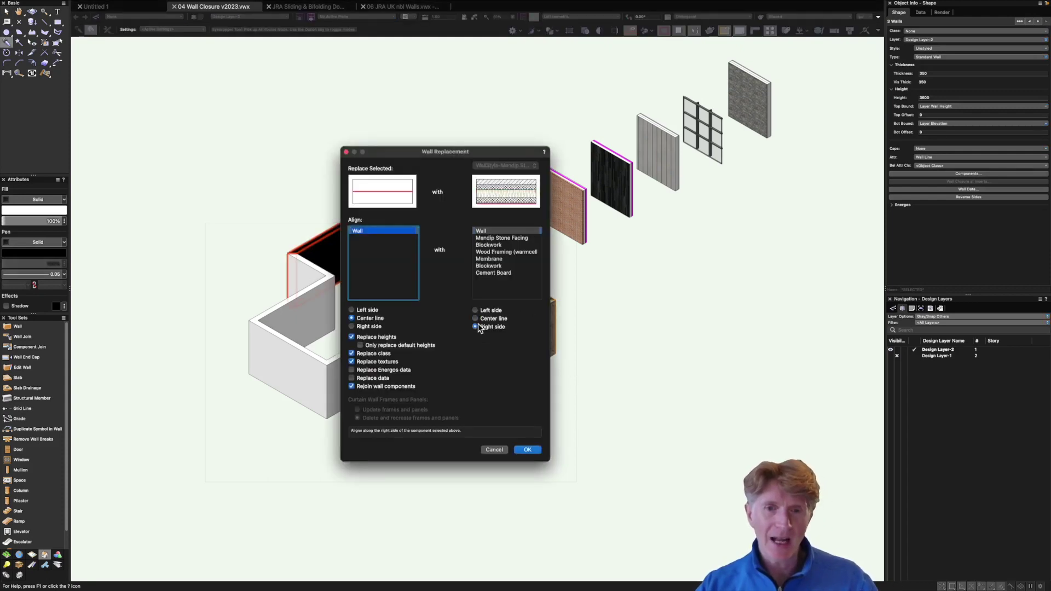
click(374, 327)
key(Return)
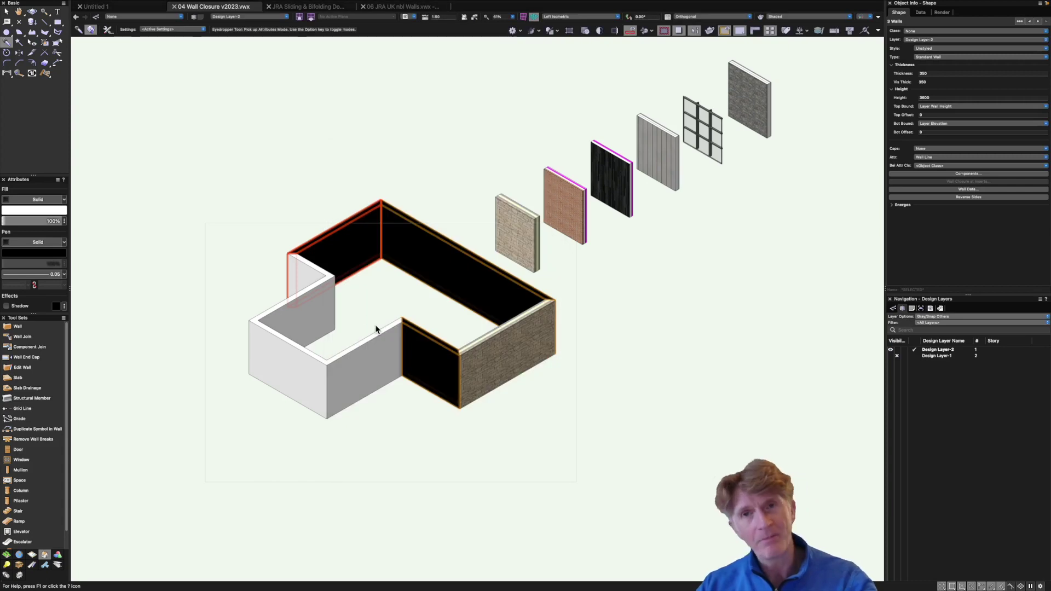
- Give the front-left and left inner walls the black cladding style, right-aligned
key(x)
click(384, 361)
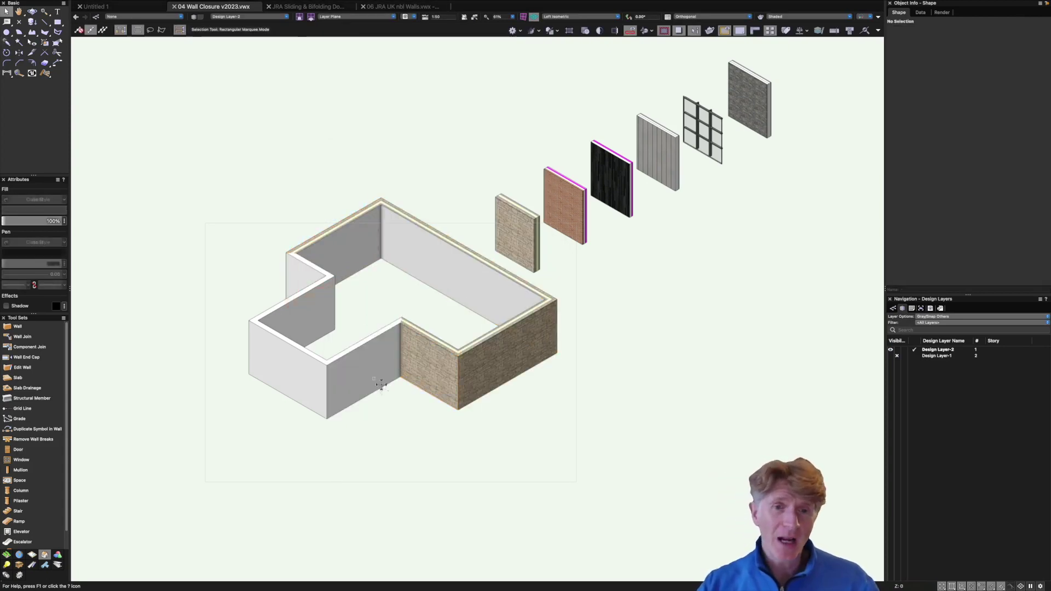
shift+click(316, 360)
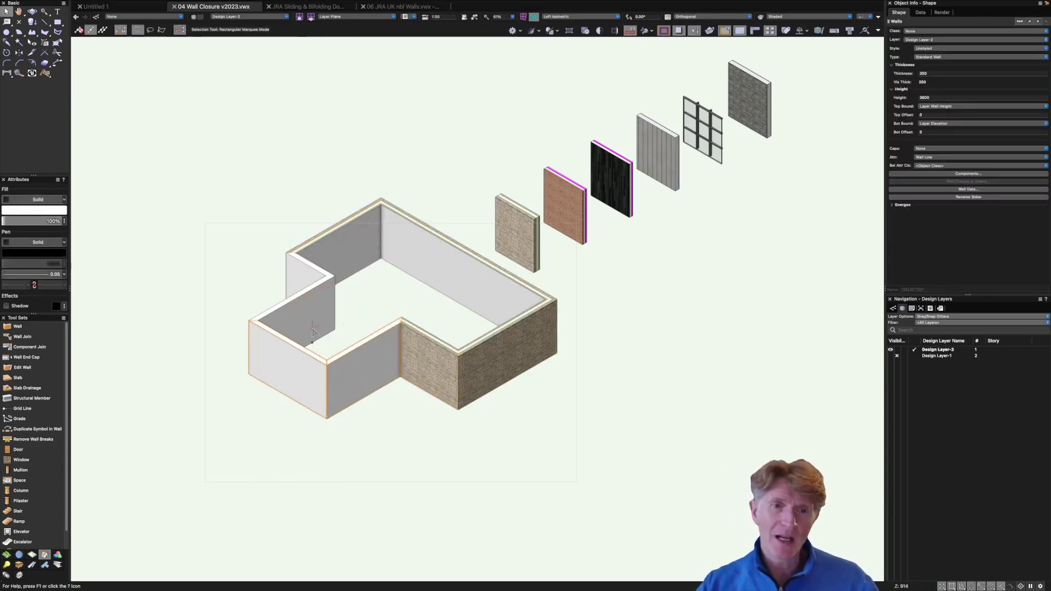
shift+click(282, 306)
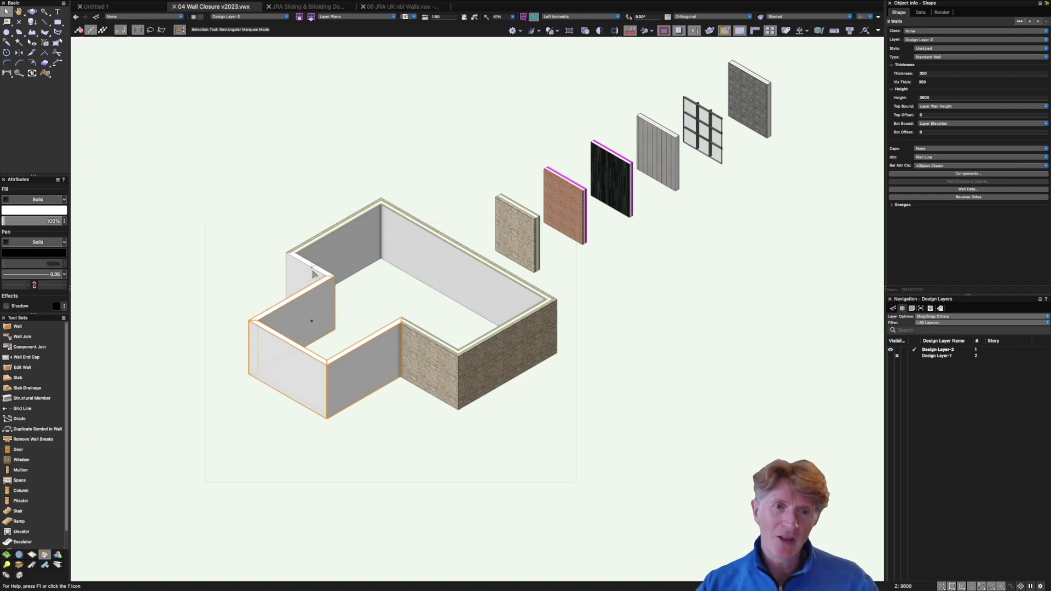
key(i)
click(609, 155)
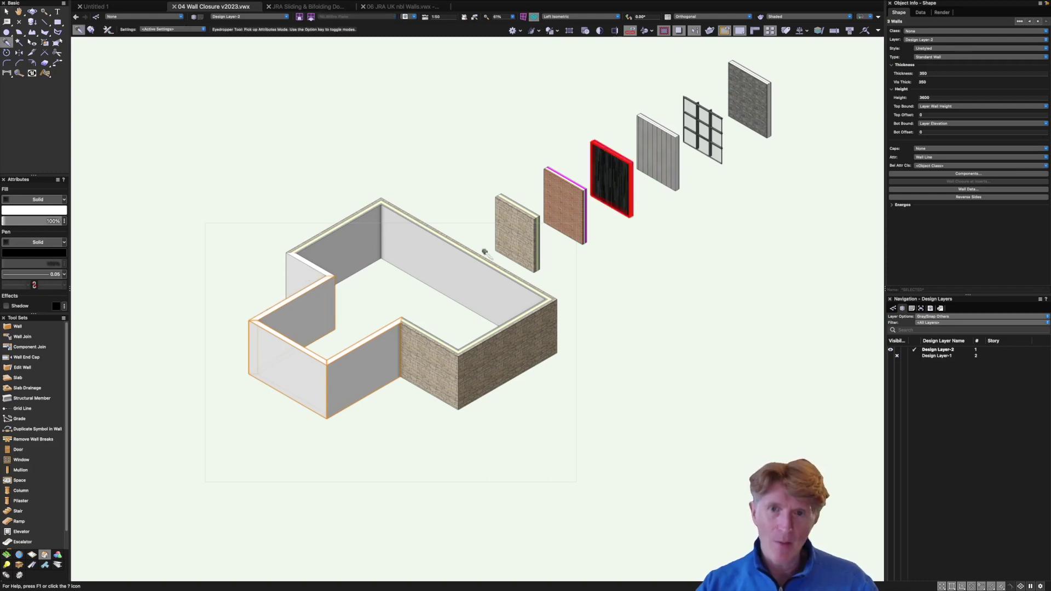
click(367, 335)
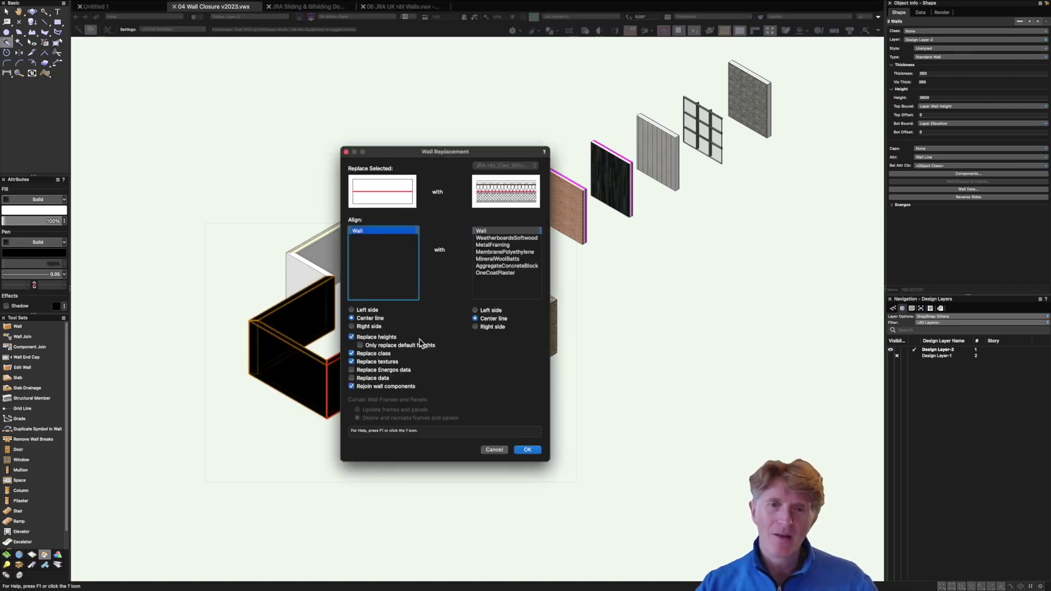
click(364, 327)
click(476, 327)
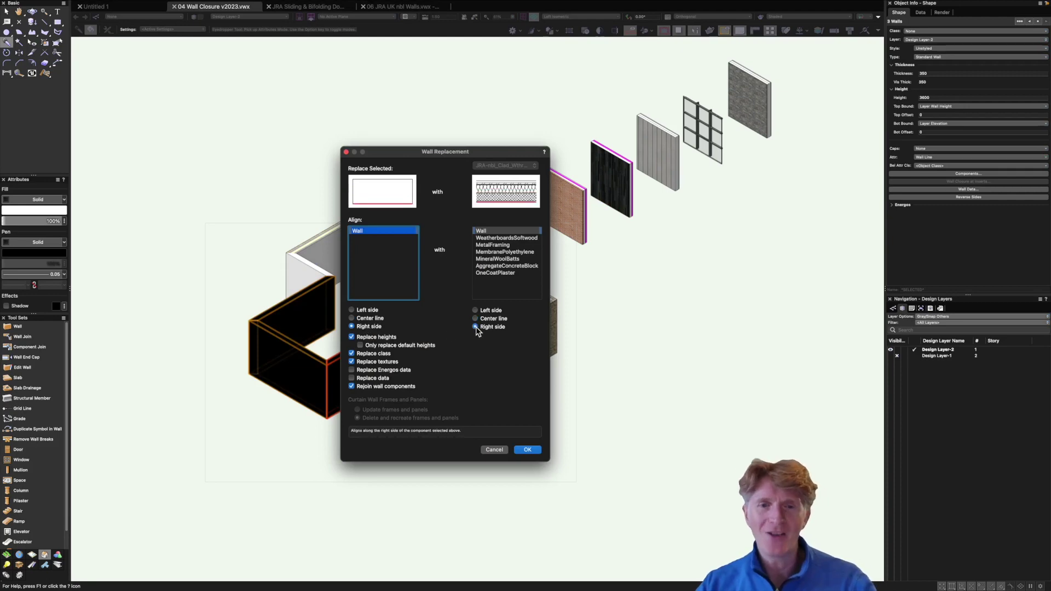
key(Return)
- Apply the sampled stone style to the left wall as well
key(Escape)
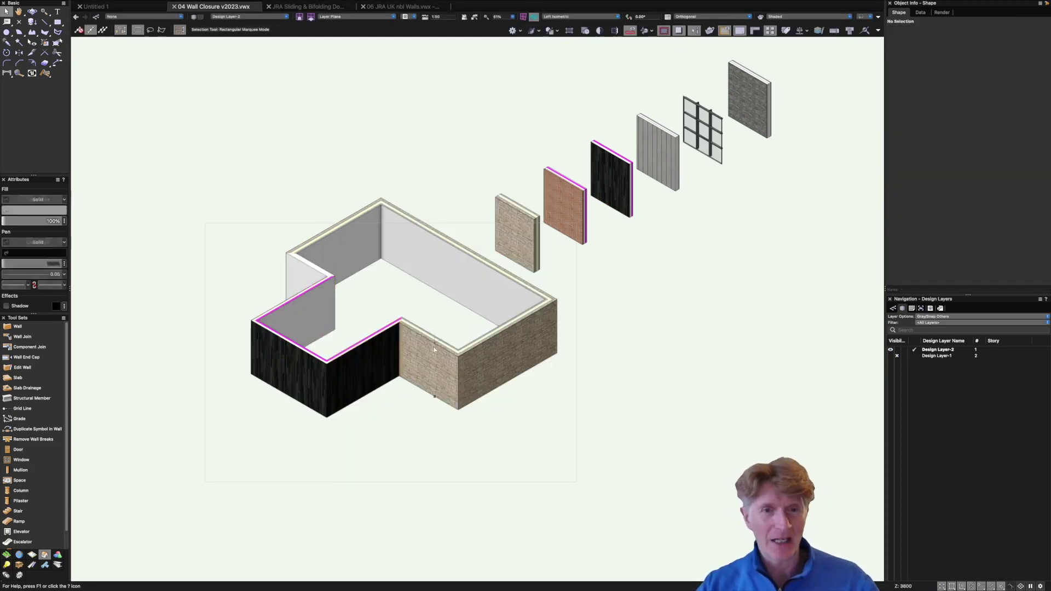
key(alt)
click(312, 266)
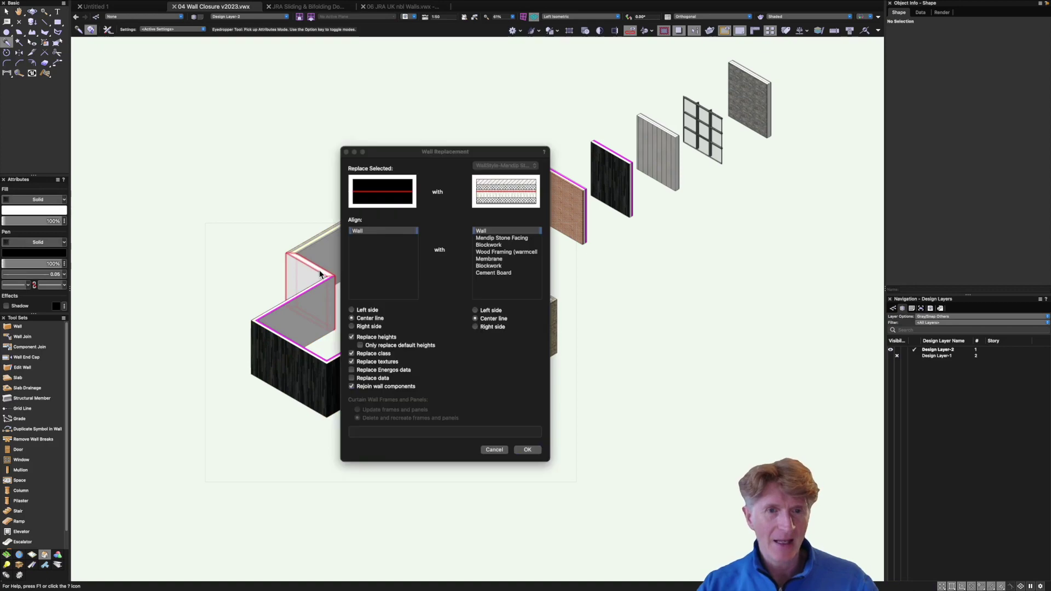
click(528, 450)
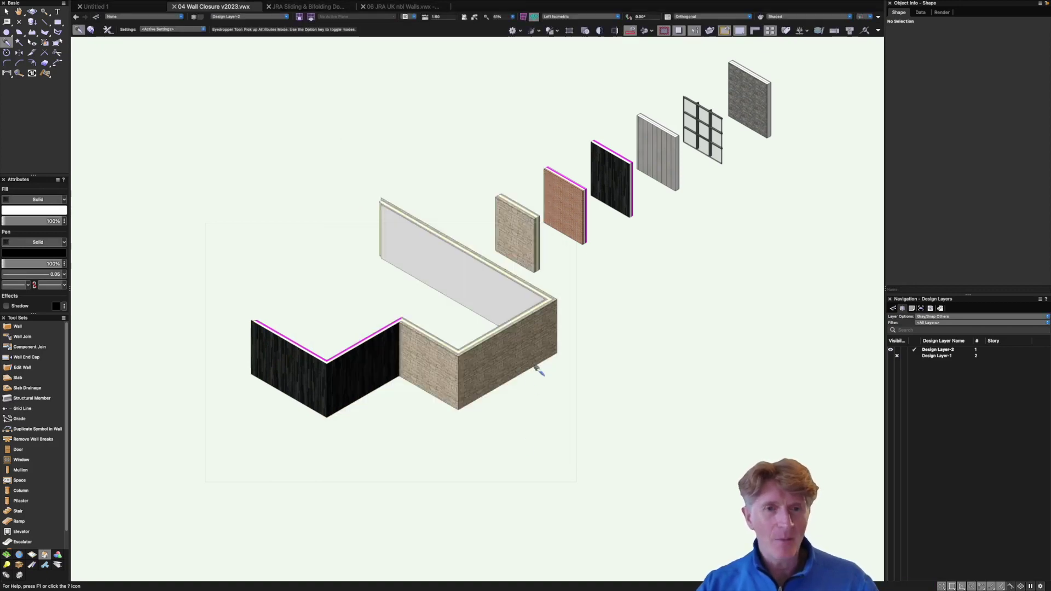
key(x)
key(F5)
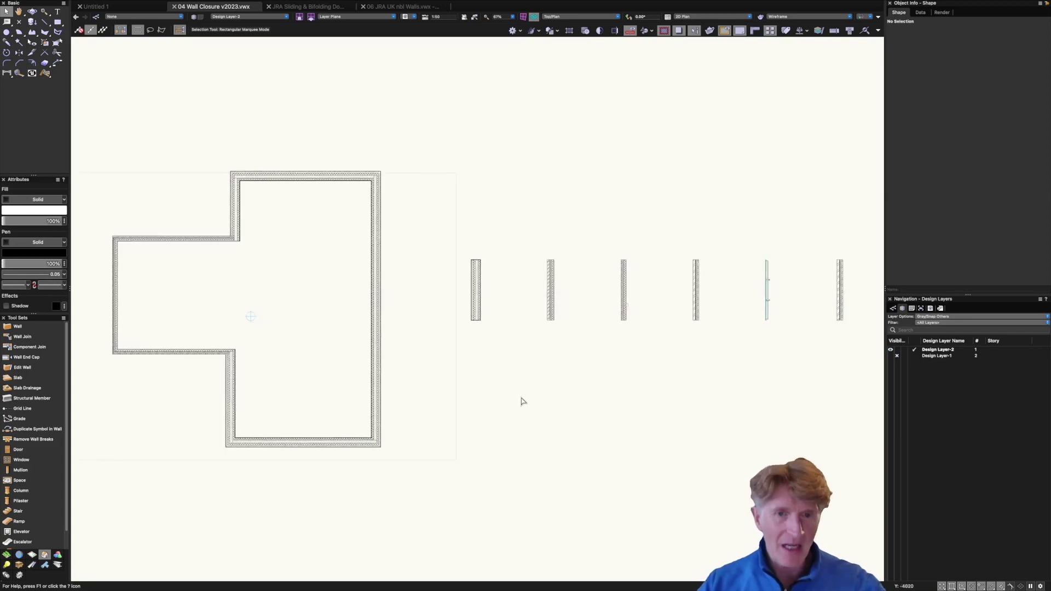
- Delete the six sample wall panels and fit the remaining building in view
scroll(436, 242, down, 3)
drag(443, 204, 659, 298)
key(Delete)
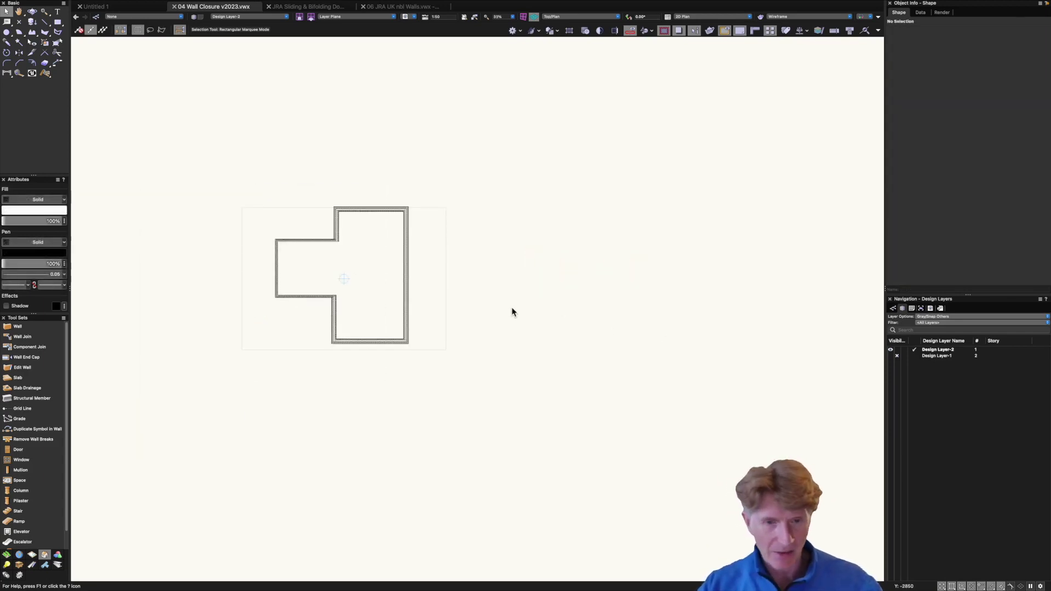
key(ctrl+6)
- Check the building in isometric, return to top plan and recentre it, showing Design Layer-1
key(1)
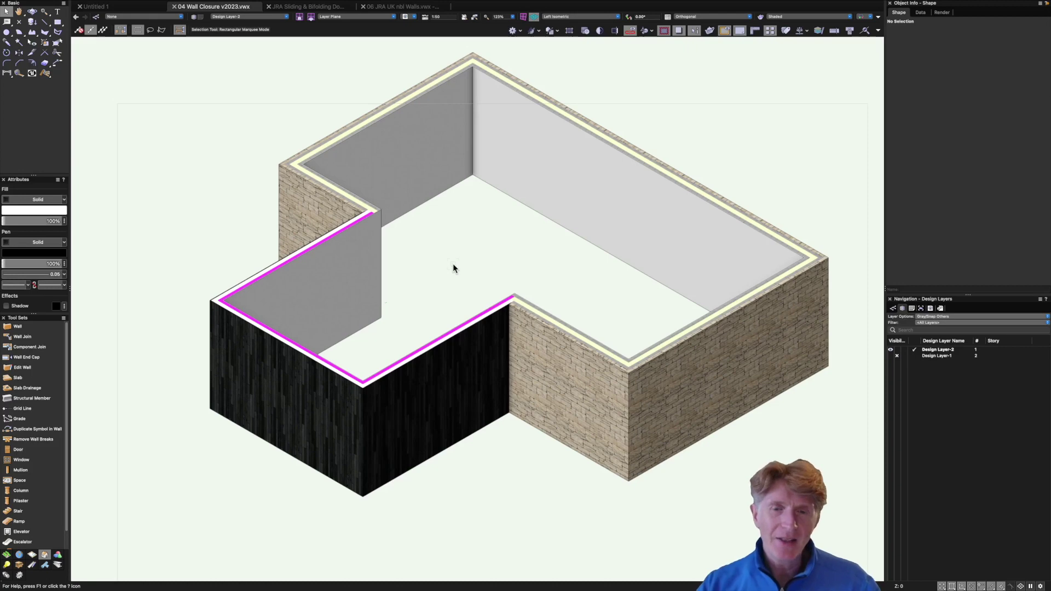
key(5)
scroll(466, 278, down, 2)
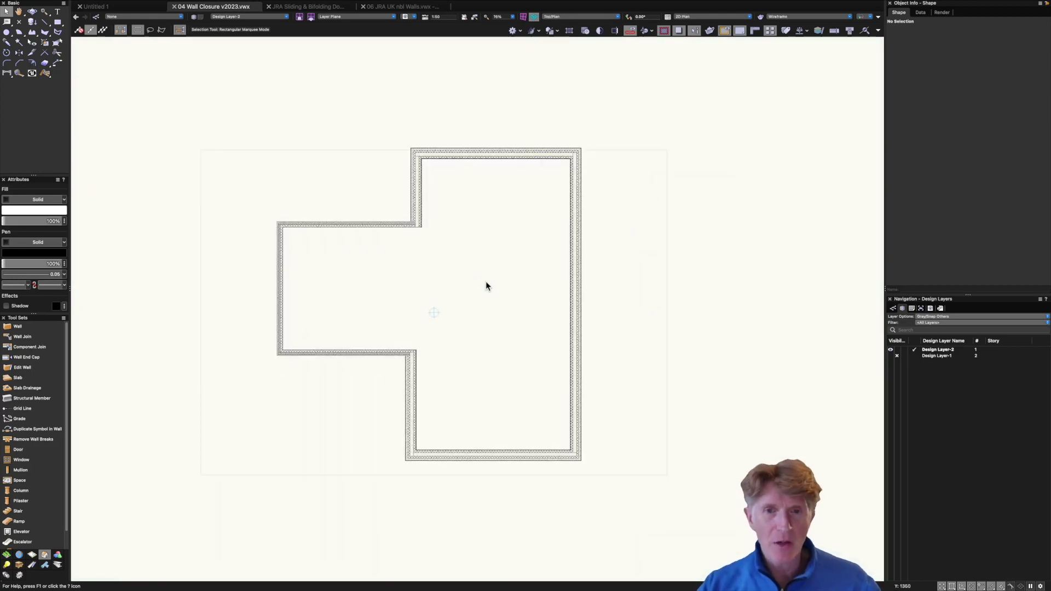
middle_drag(469, 349, 442, 265)
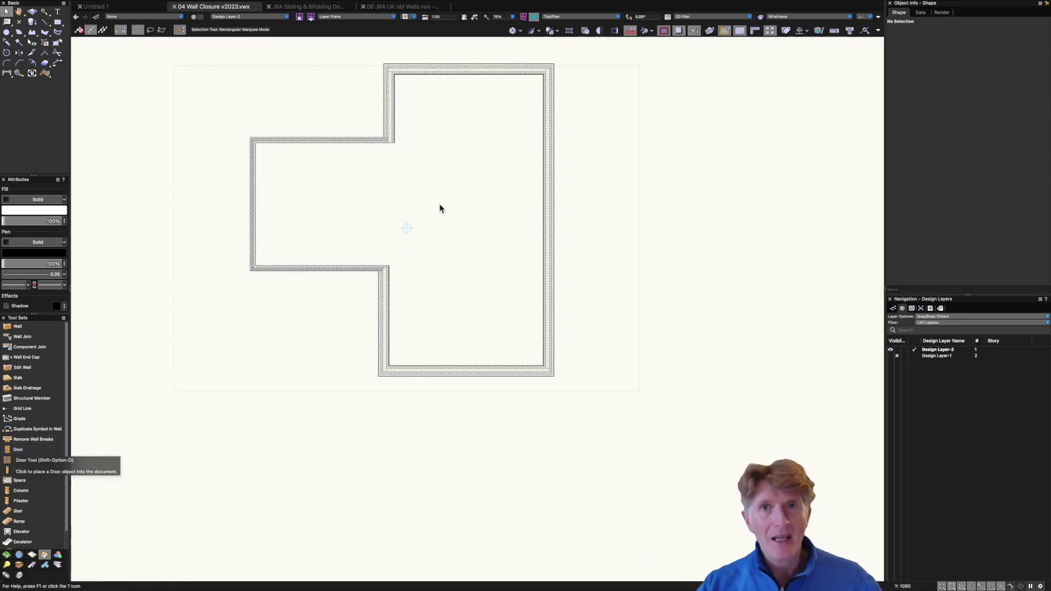
click(918, 357)
- Make Design Layer-1 active and zoom in on its front sample walls
click(898, 349)
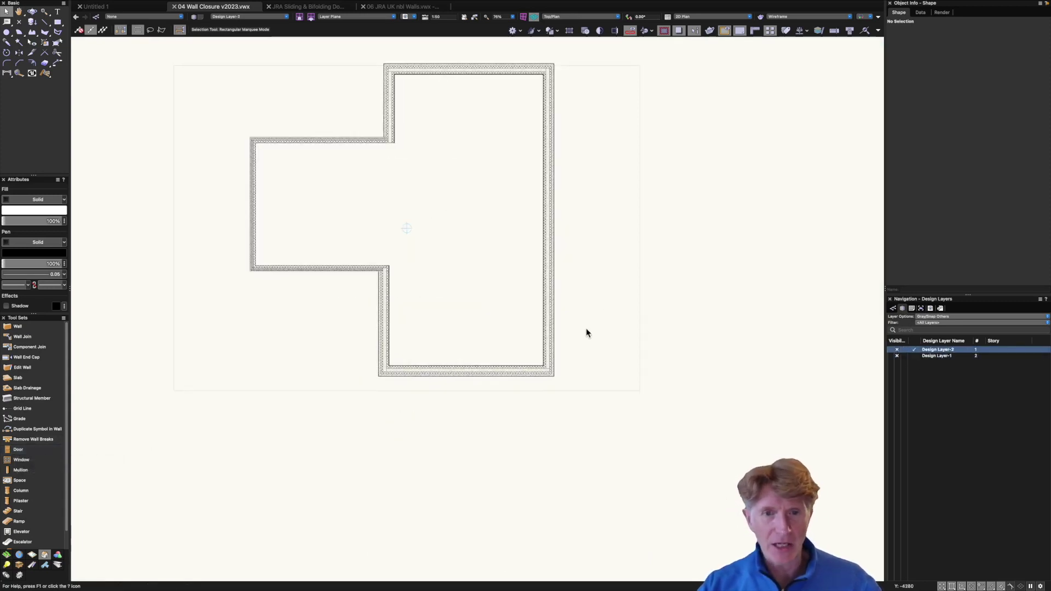
click(918, 357)
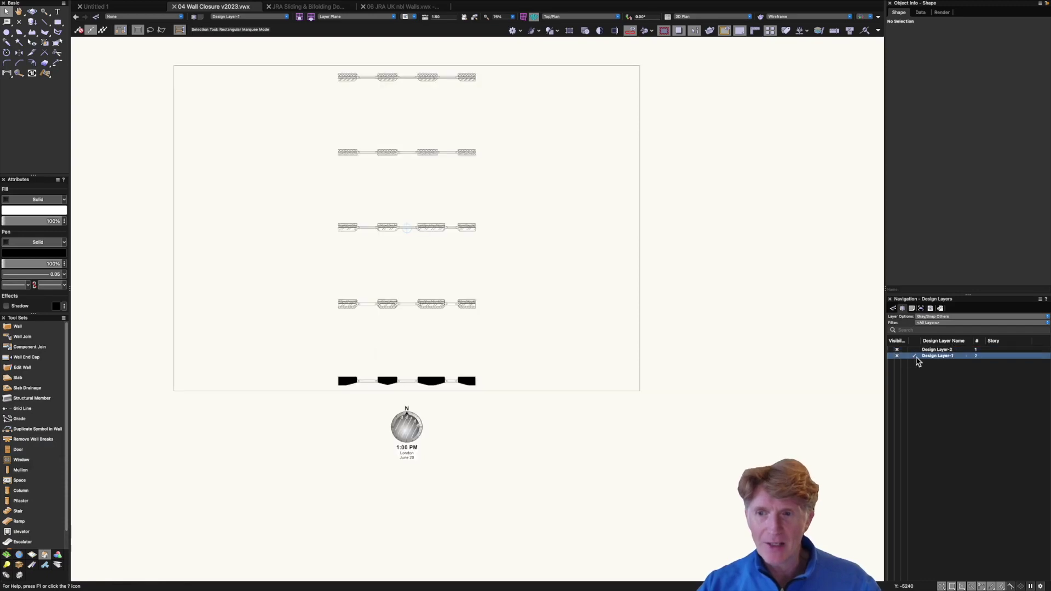
click(467, 304)
key(c)
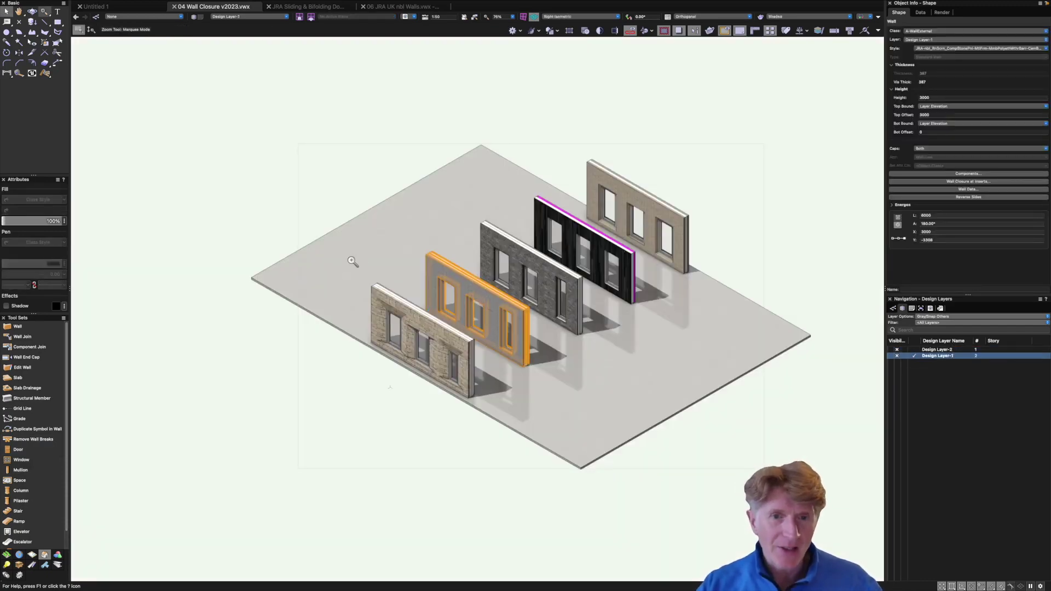
drag(350, 256, 515, 421)
- Select the left window in the stone wall and orbit behind to inspect its jambs
key(x)
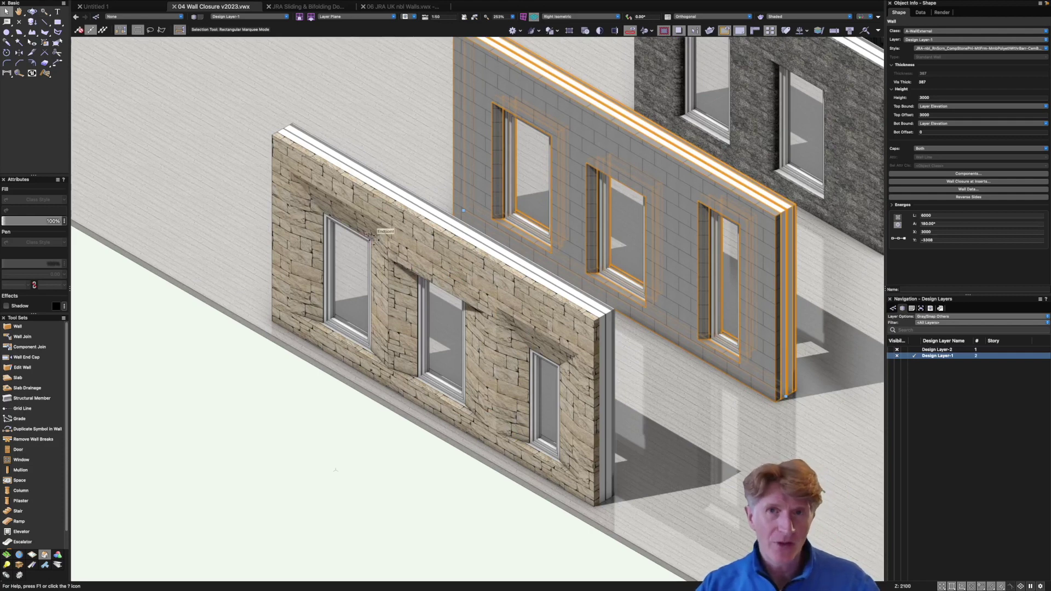
click(346, 325)
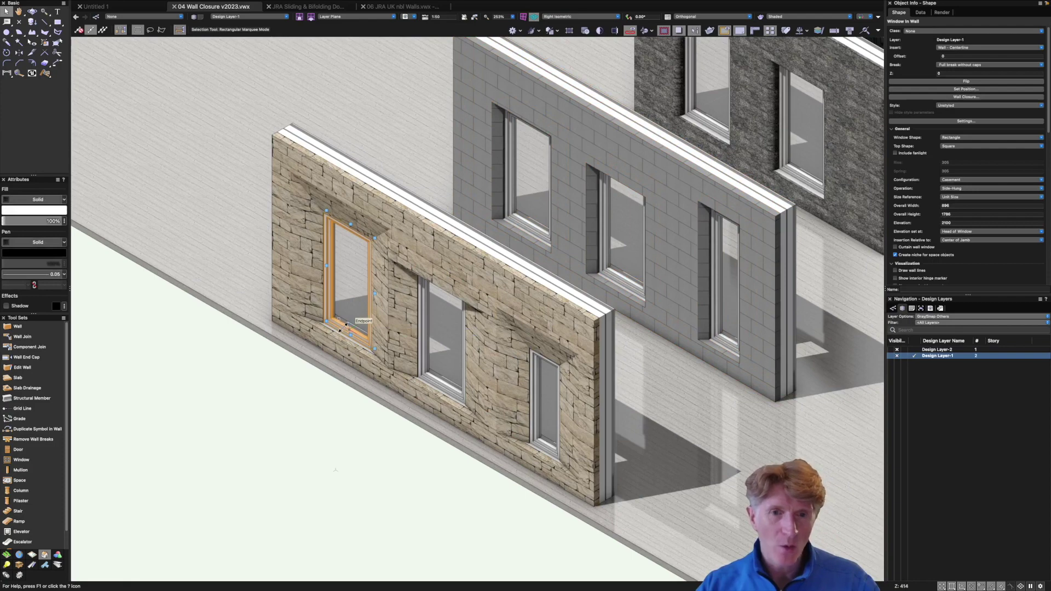
scroll(346, 325, up, 3)
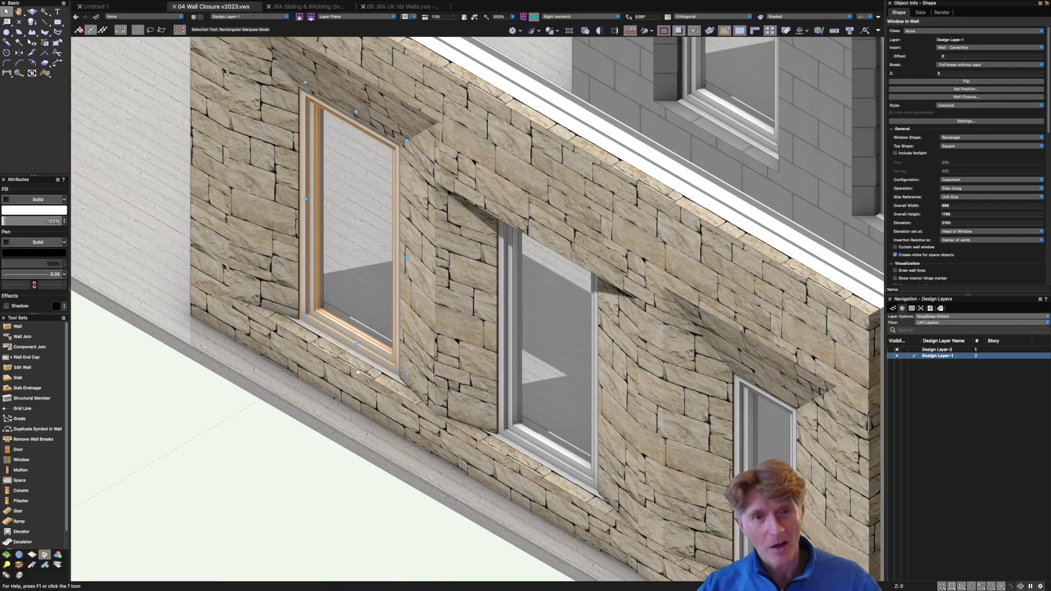
key(shift+c)
drag(537, 403, 342, 351)
scroll(446, 293, up, 3)
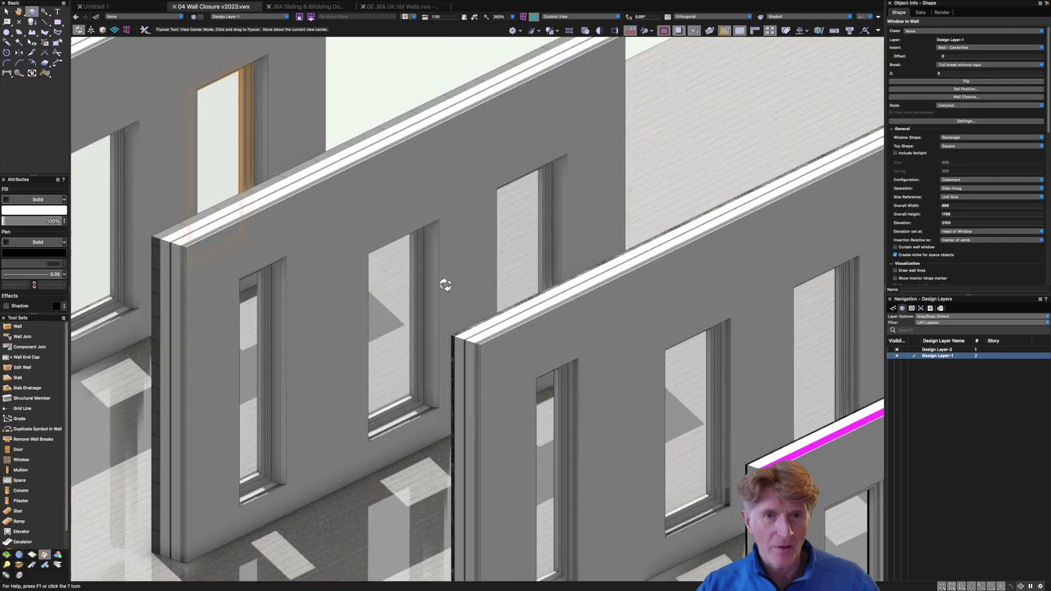
scroll(439, 329, up, 3)
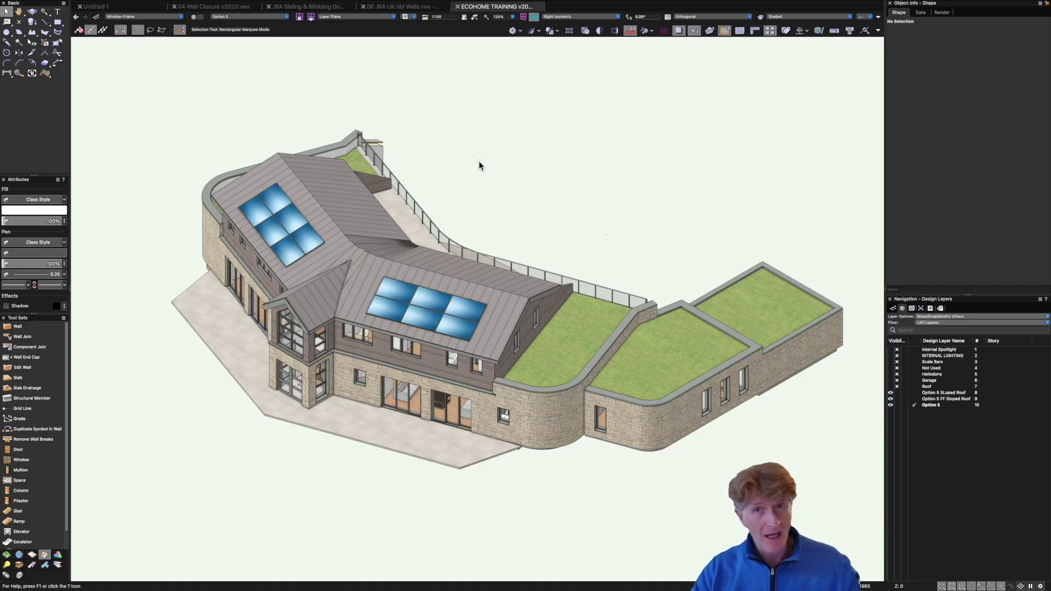
- Orbit to the front elevation and zoom in on the stone wall with glazed doors
key(shift+c)
drag(417, 370, 368, 406)
key(c)
drag(336, 276, 606, 483)
- Select the stone wall around the doors and start editing its Stone Wall style
click(399, 186)
key(x)
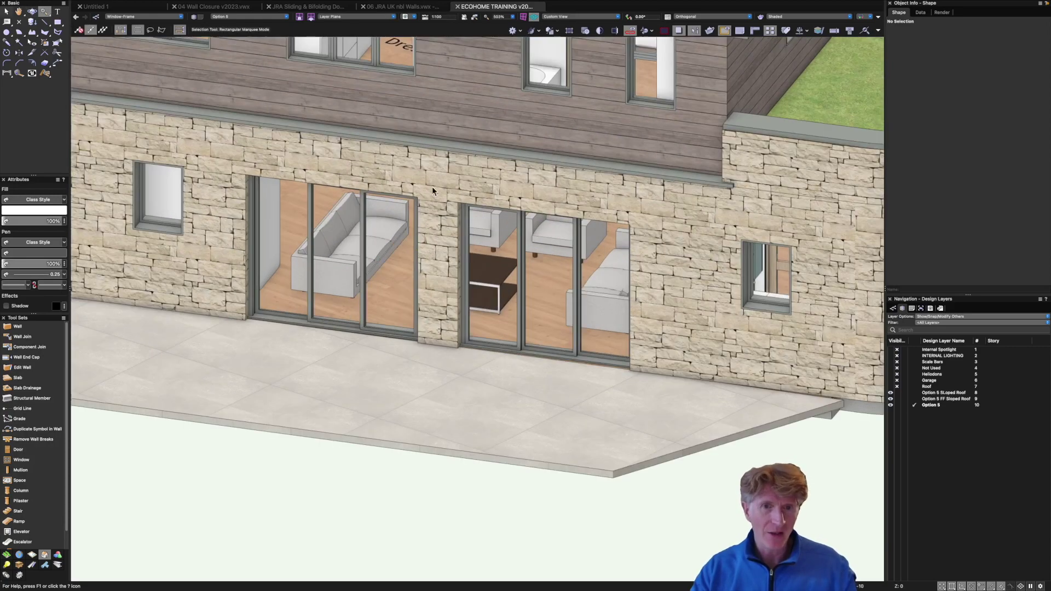
click(436, 179)
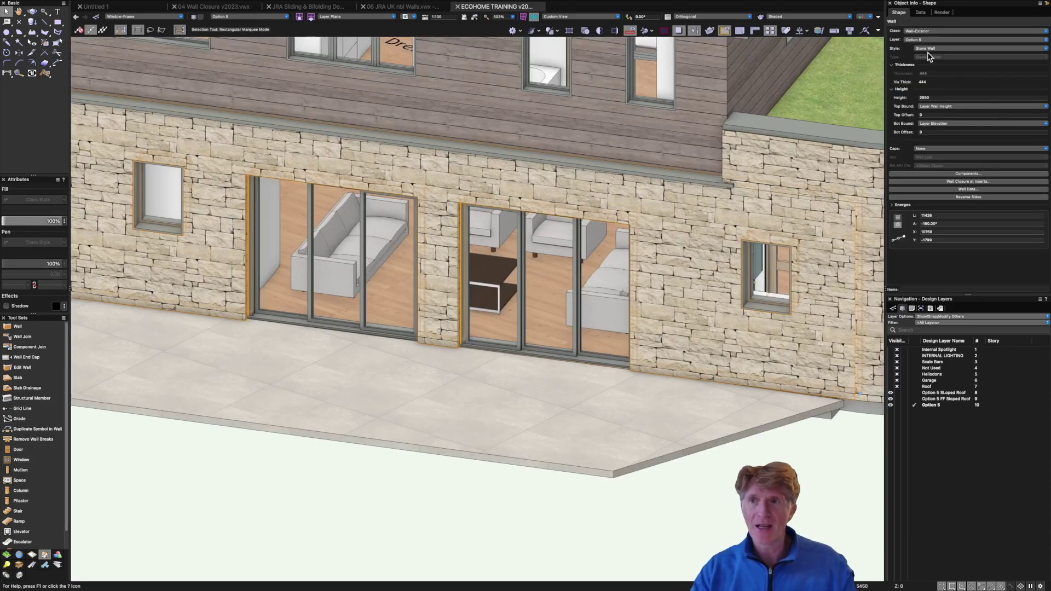
click(928, 50)
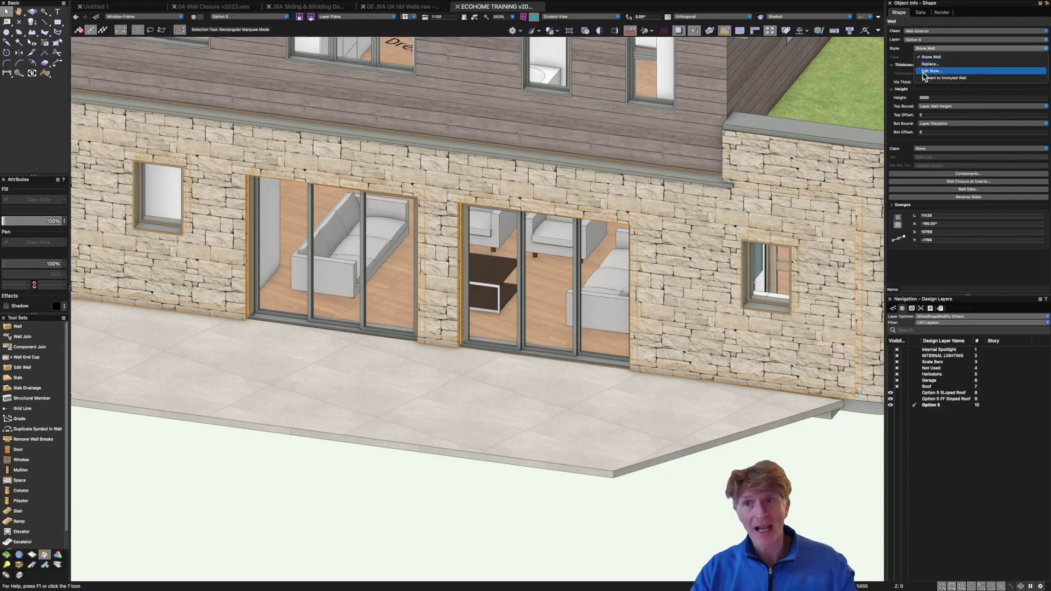
click(924, 74)
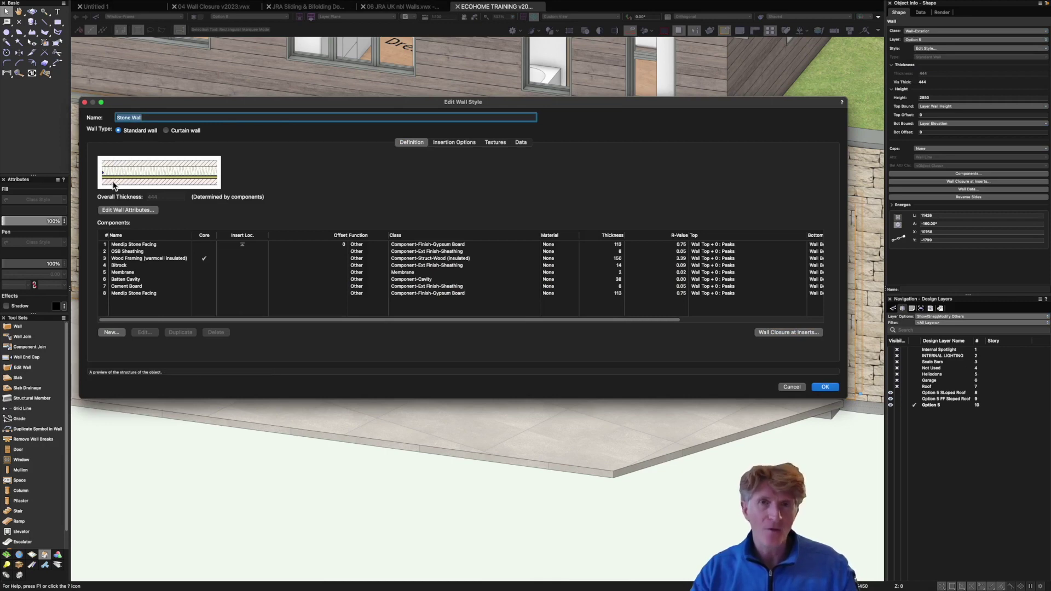
- Change the Mendip Stone Facing component thickness from 113 to 150
click(126, 245)
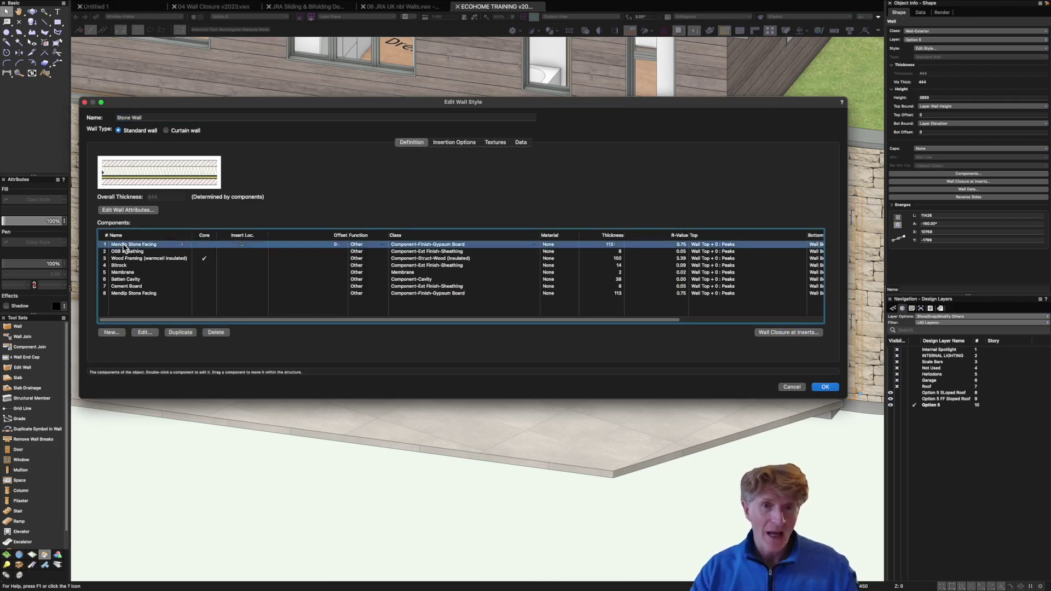
click(617, 244)
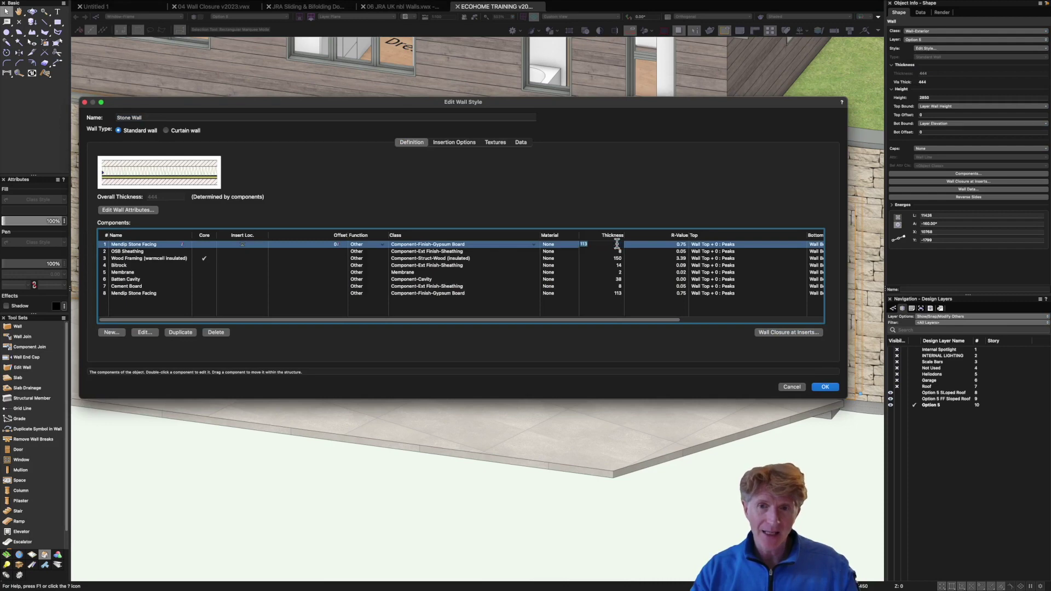
key(BackSpace)
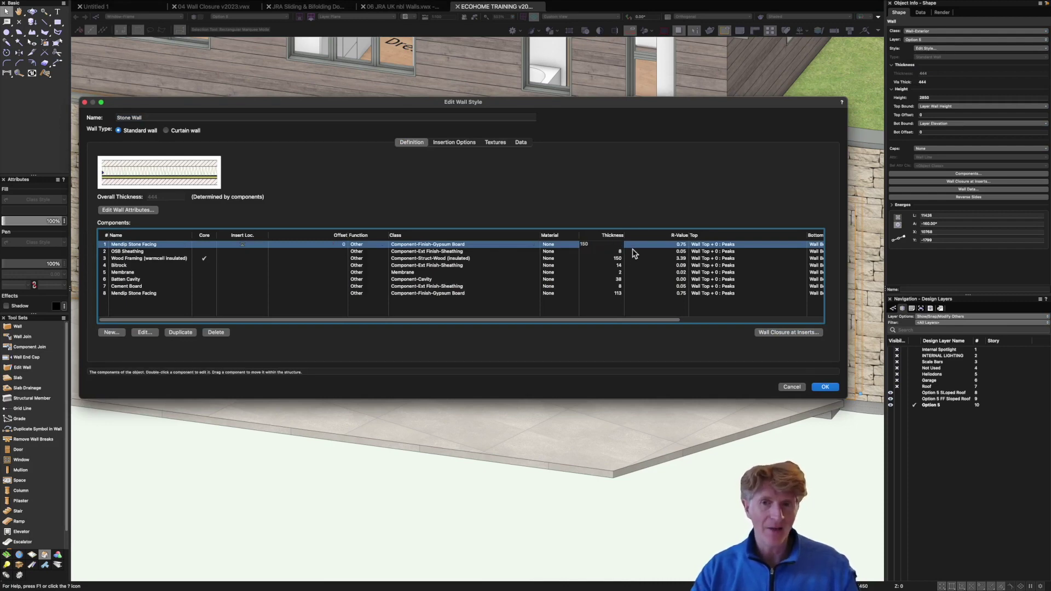
click(606, 301)
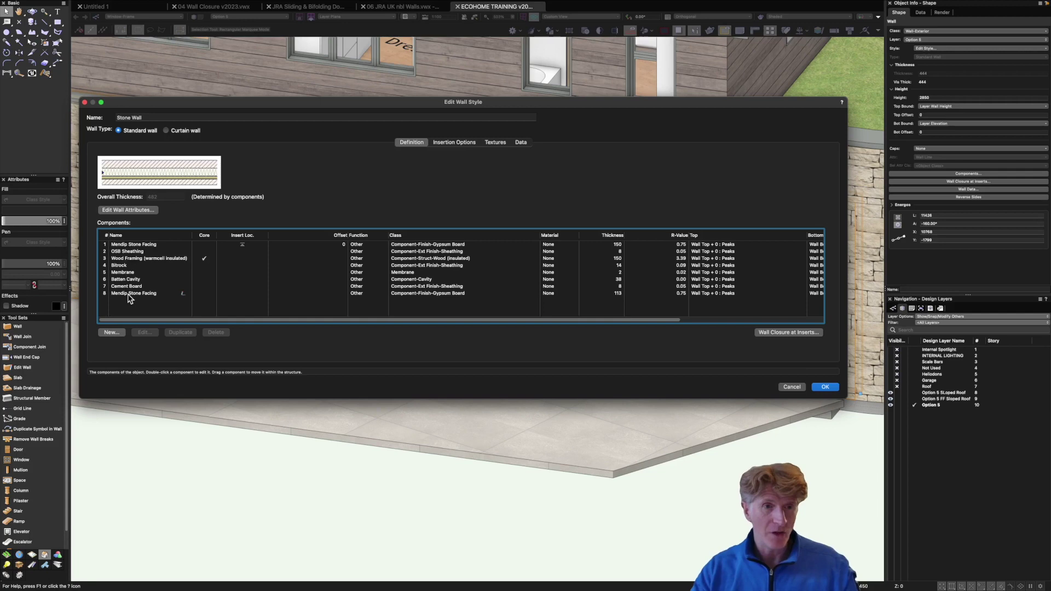
- Review the stone facing's component settings, then bring up its Wall Closure at Inserts settings
click(405, 247)
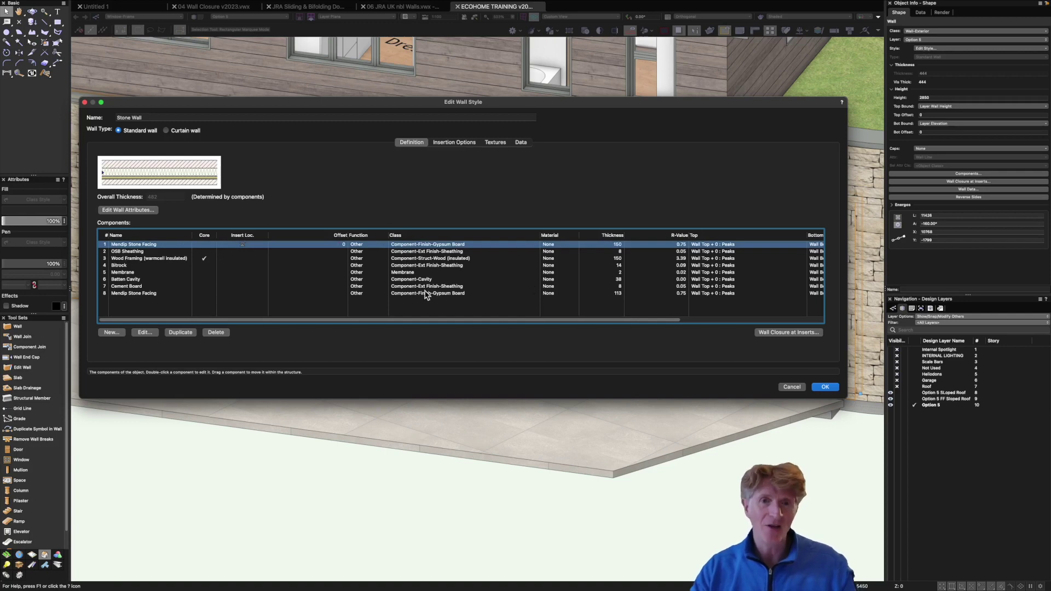
click(141, 333)
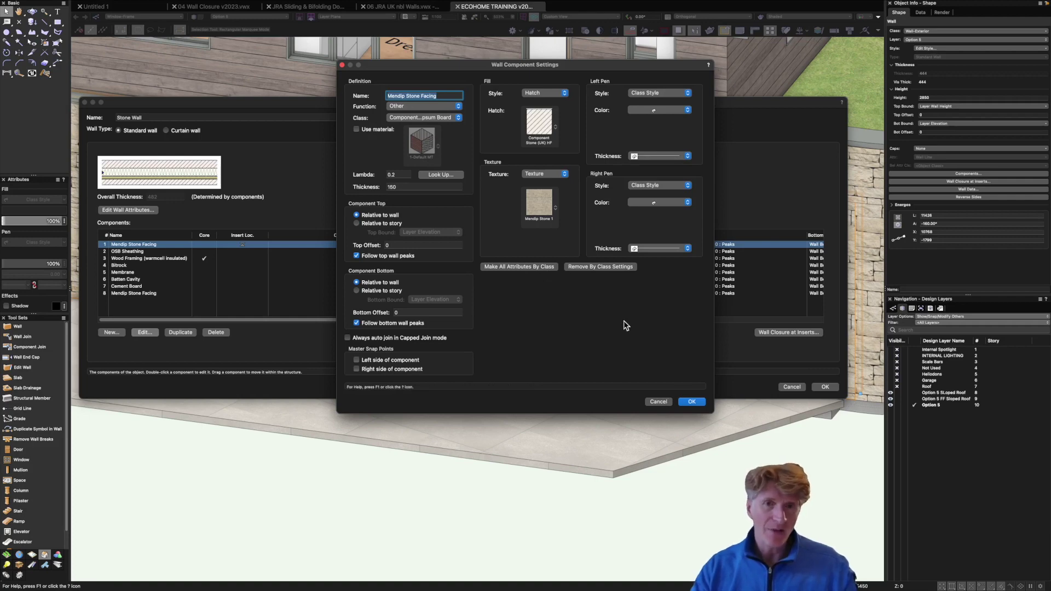
click(690, 402)
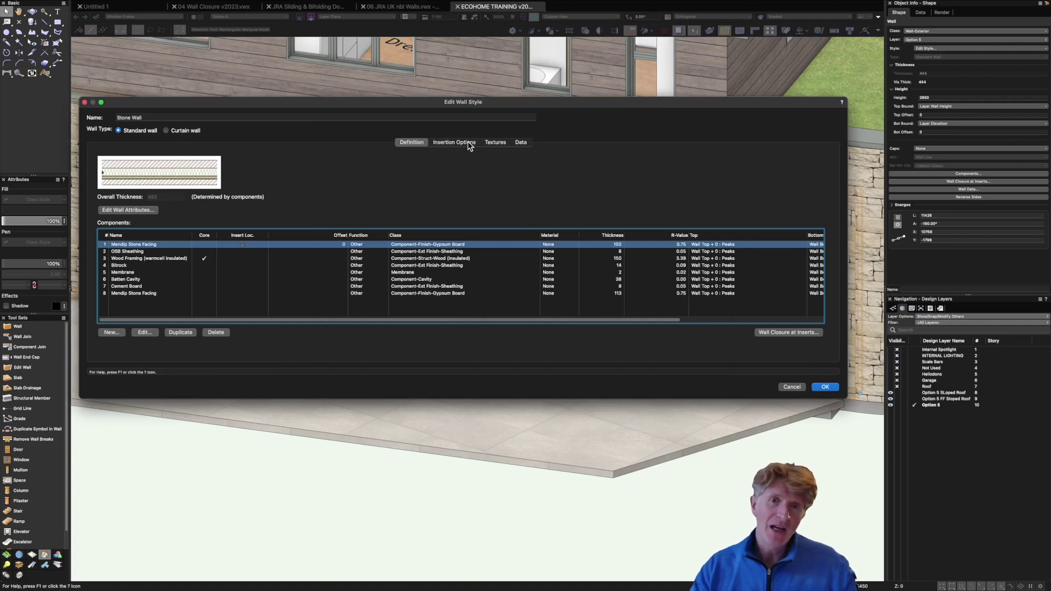
click(787, 332)
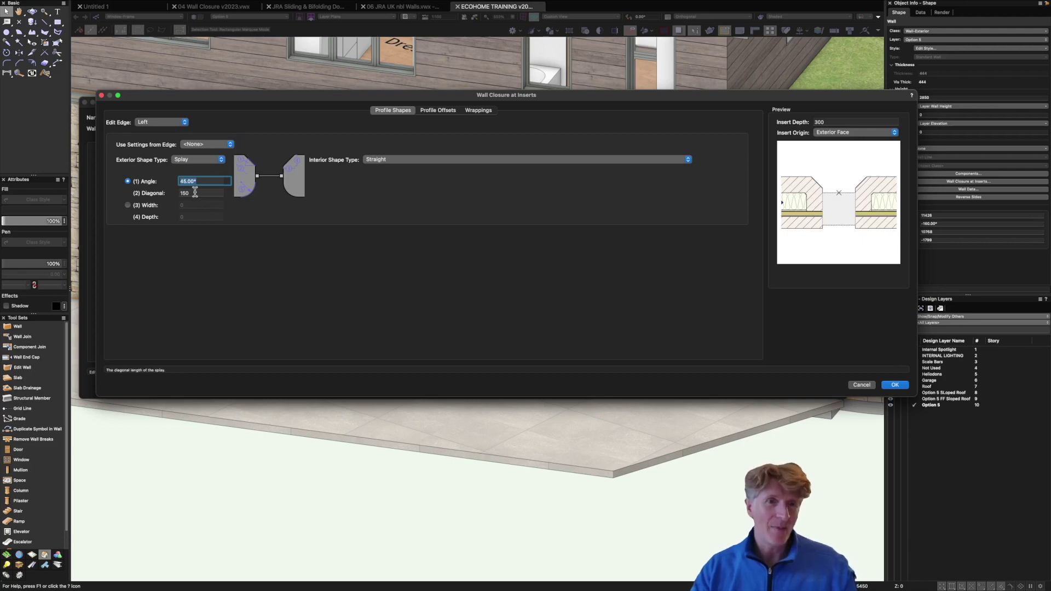
- Set the left edge splay diagonal to 200 and view the closure's Profile Offsets
key(Tab)
text(2)
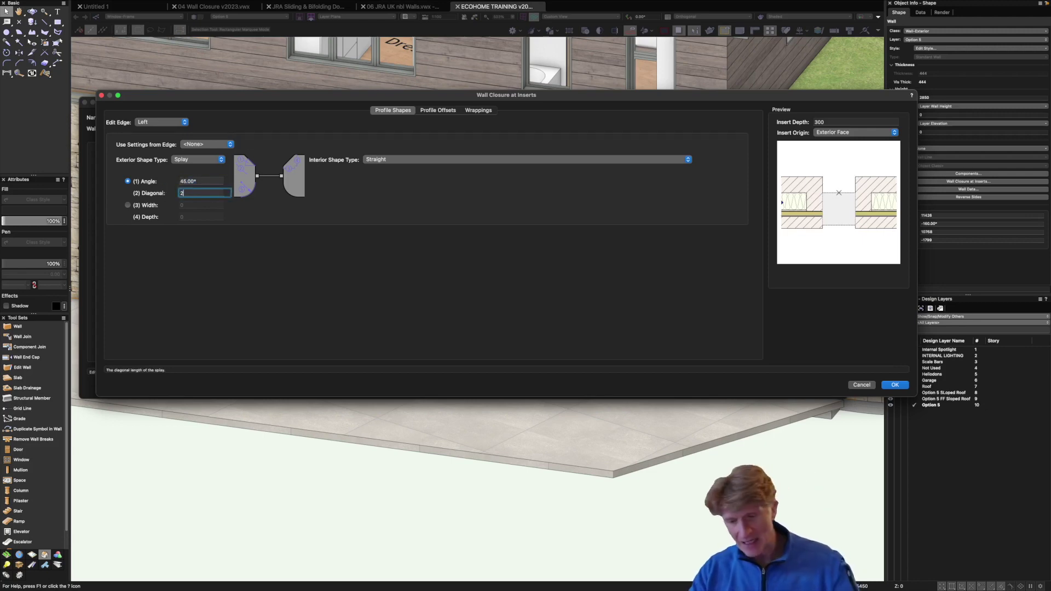
text(00)
click(204, 182)
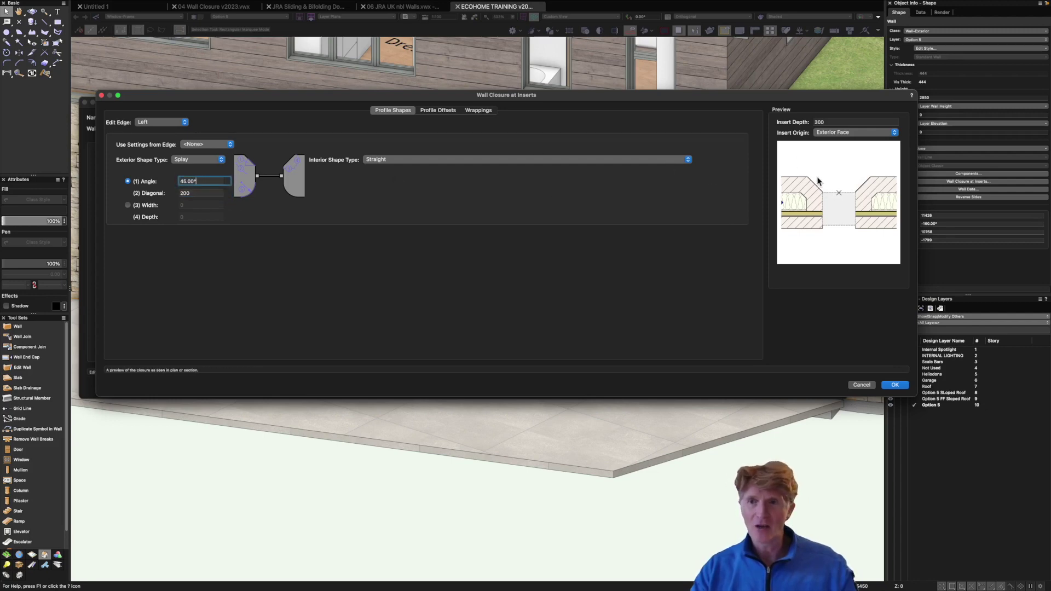
click(447, 112)
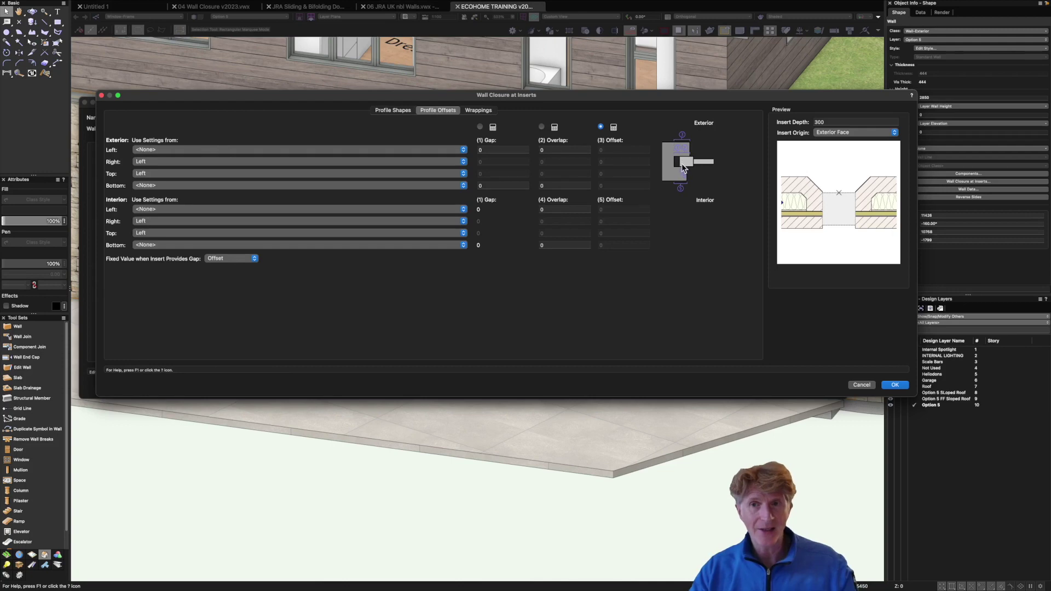
- Wrap the row 8 inner Mendip Stone Facing to the Membrane layer, then return to Profile Shapes
click(479, 111)
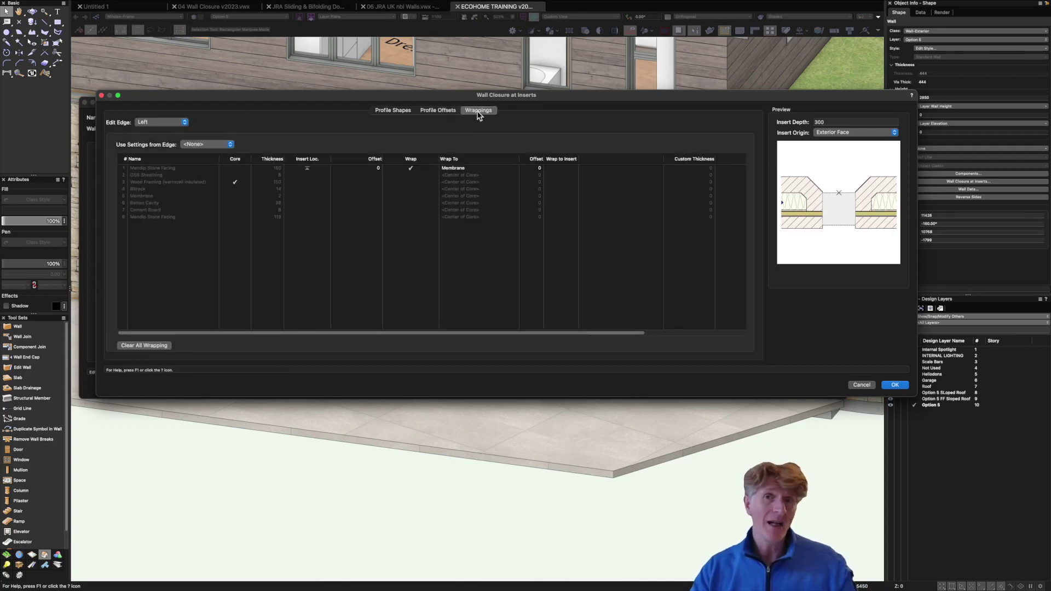
click(153, 217)
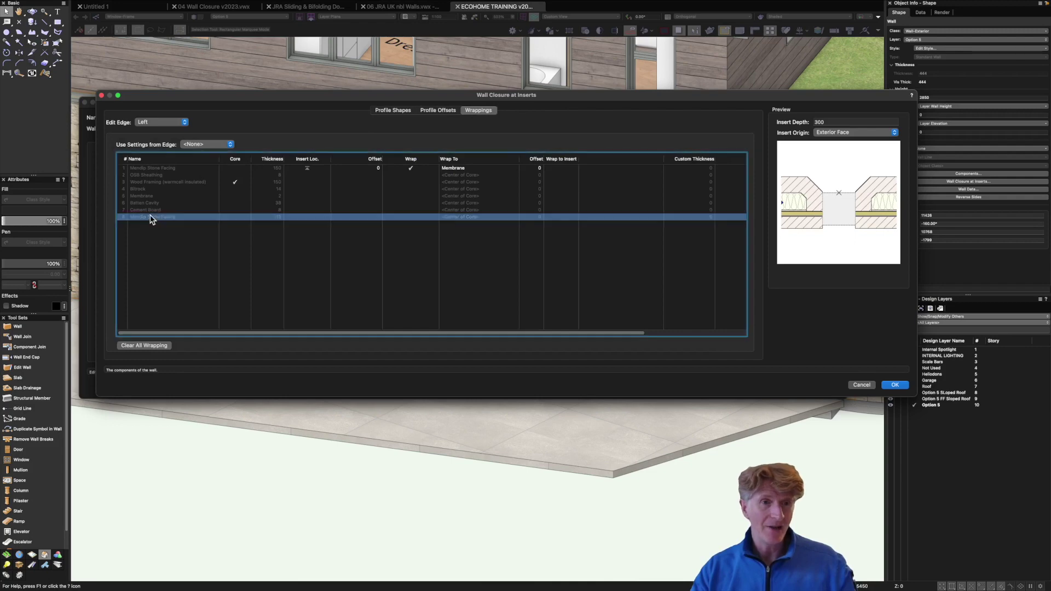
click(411, 217)
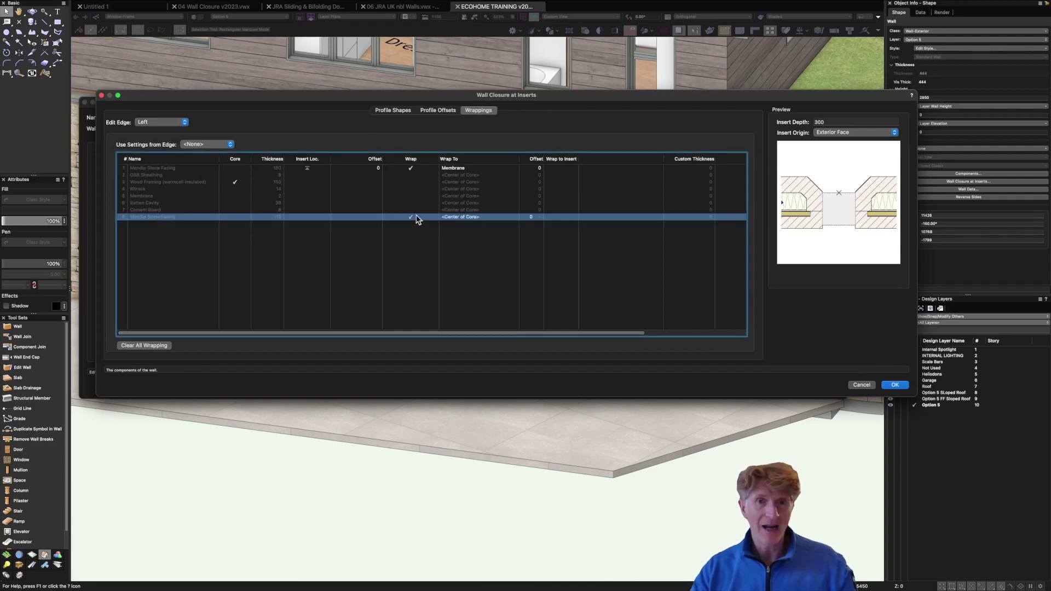
click(510, 219)
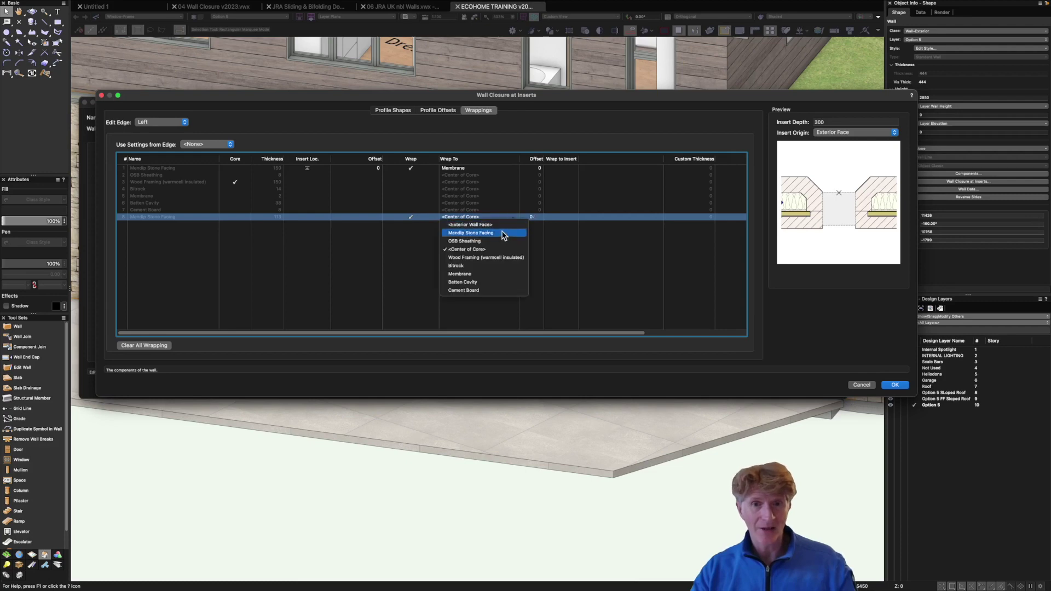
click(487, 266)
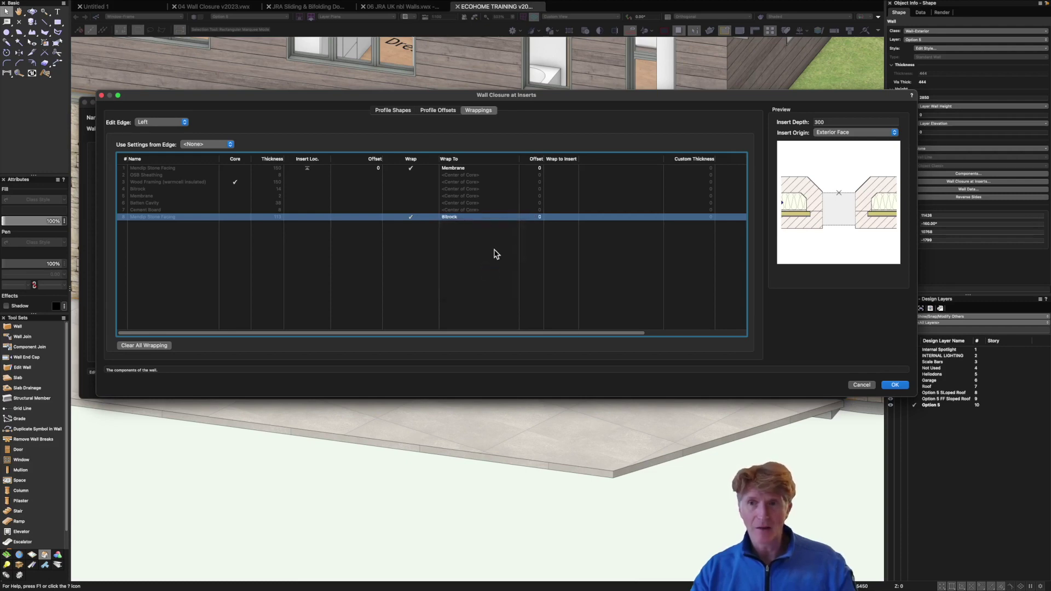
click(514, 219)
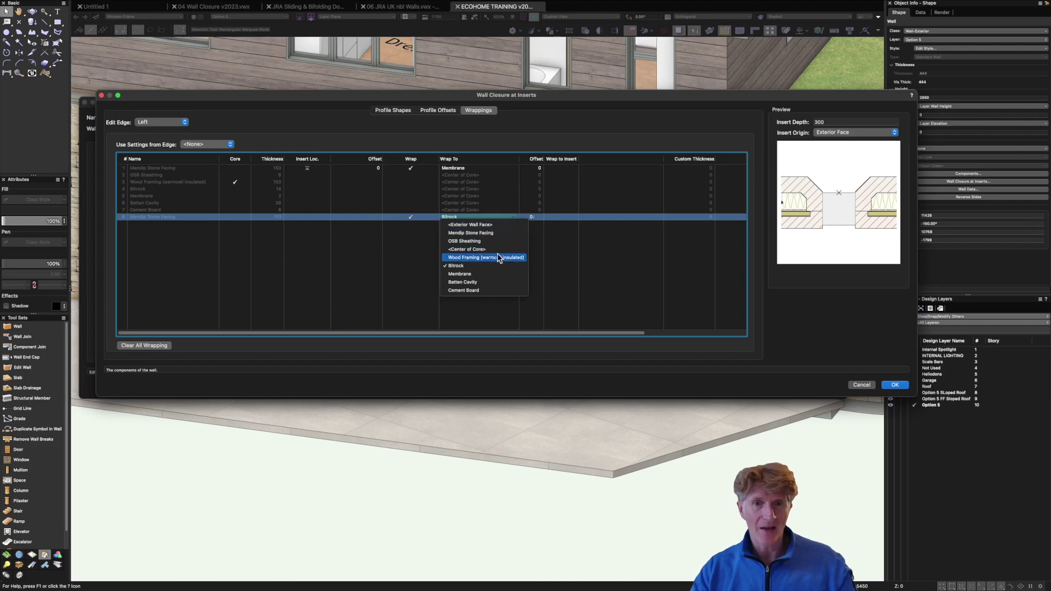
click(493, 273)
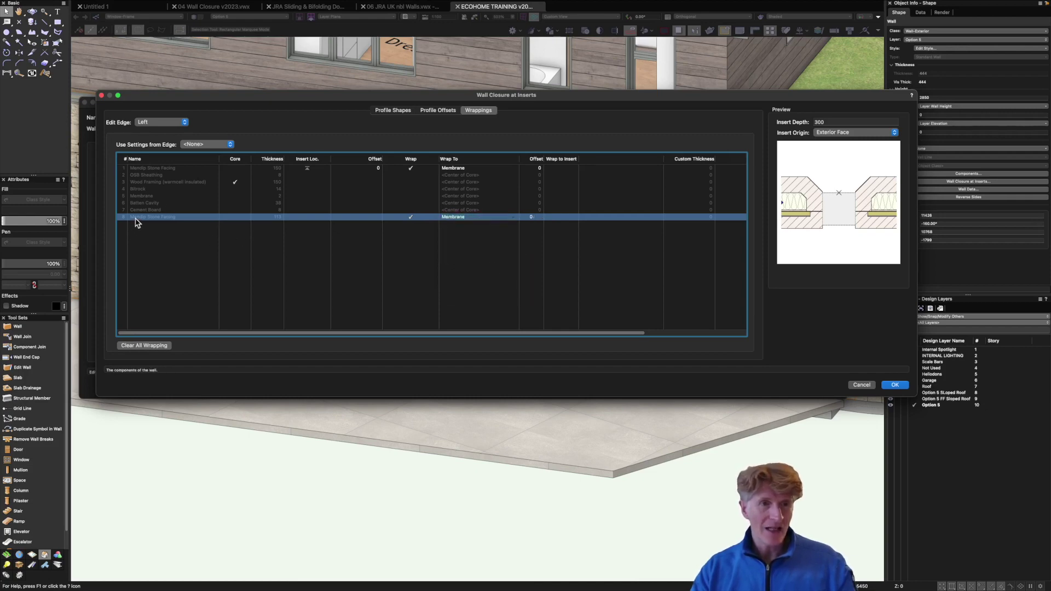
click(392, 111)
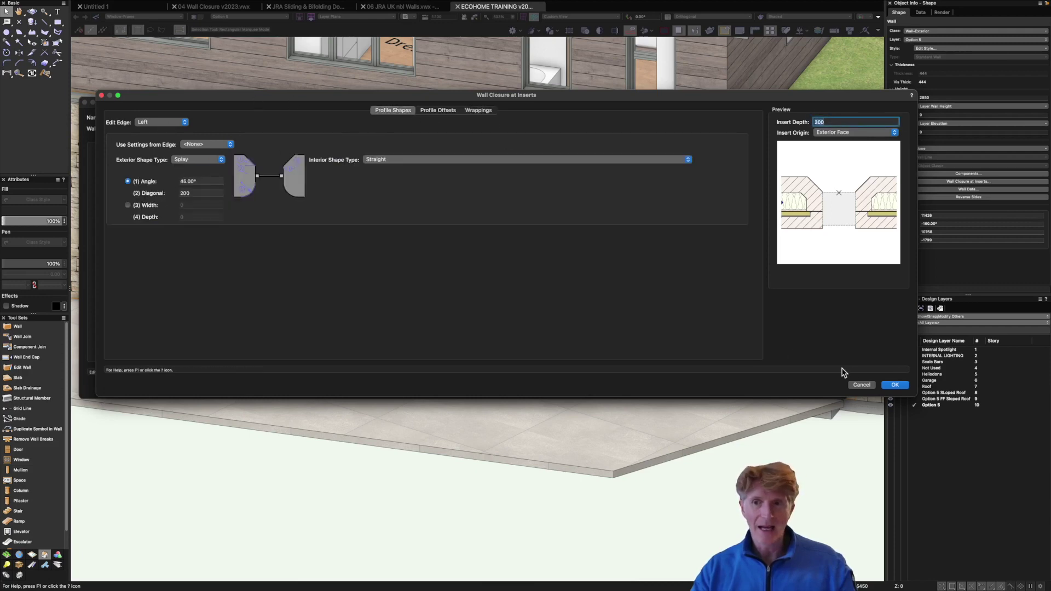
- Accept the closure settings and delete the inner Mendip Stone Facing component 8
click(893, 385)
click(143, 293)
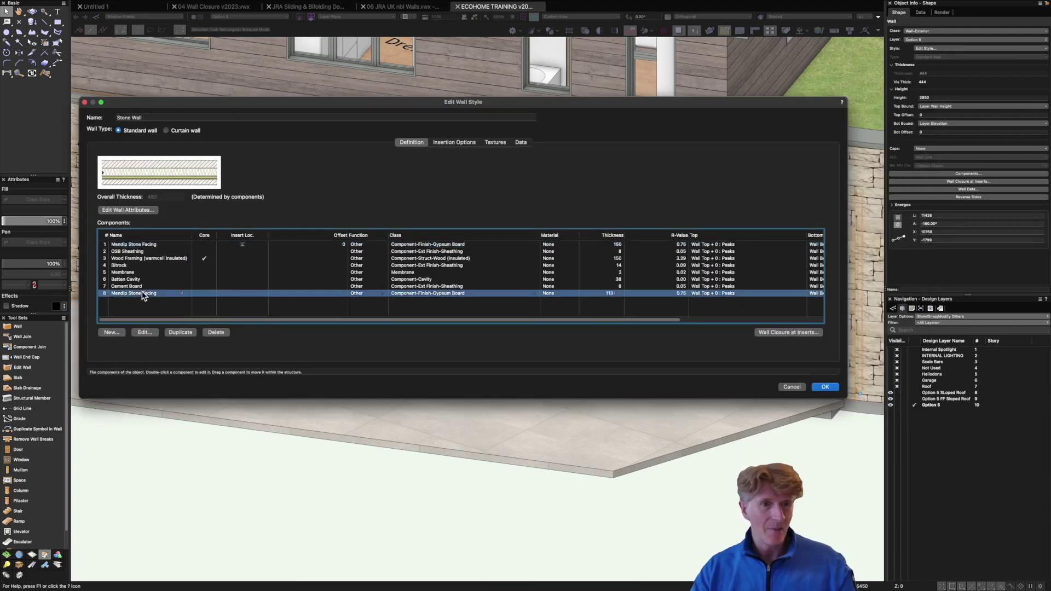
click(215, 333)
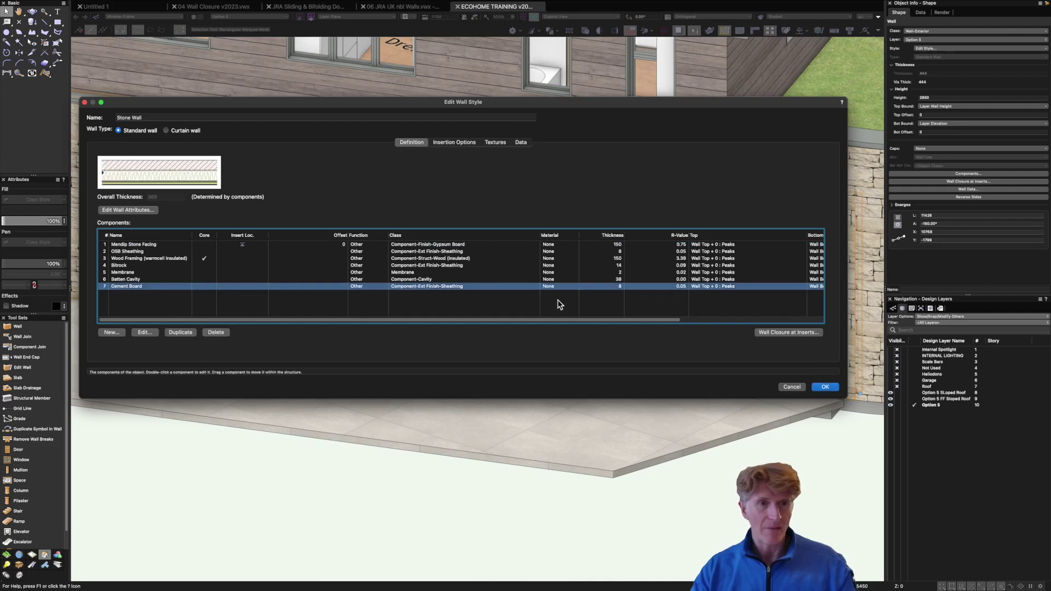
click(826, 387)
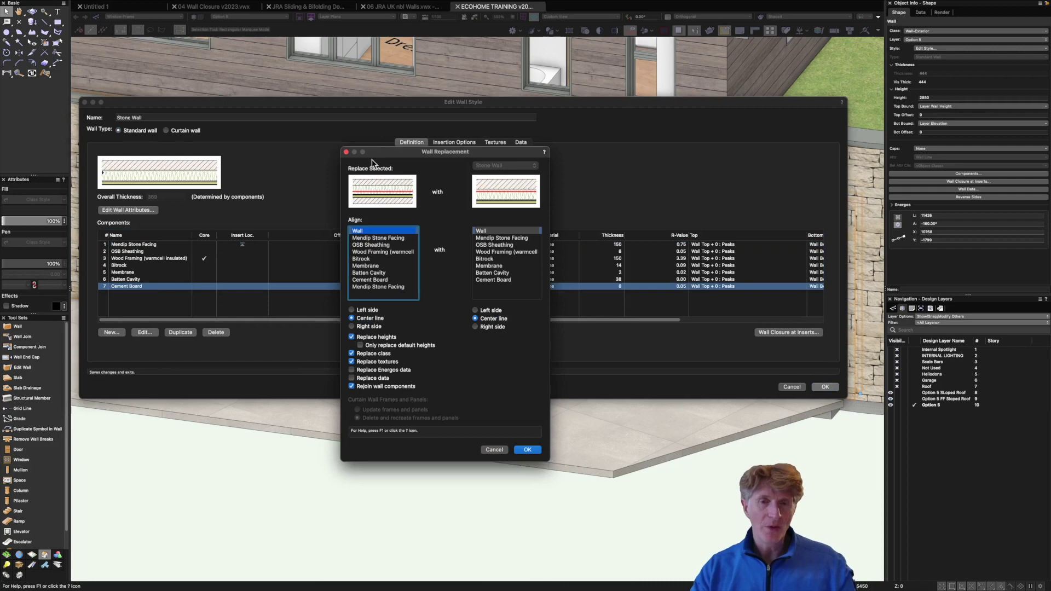
- Update the walls with both alignments on Right side and save the Stone Wall style
click(369, 326)
click(476, 327)
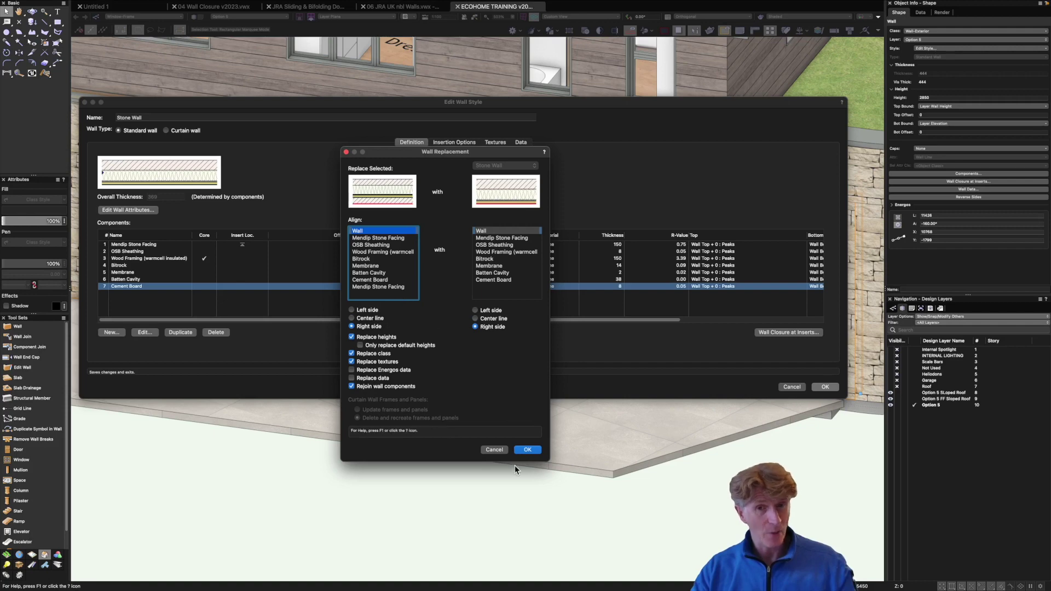
click(528, 450)
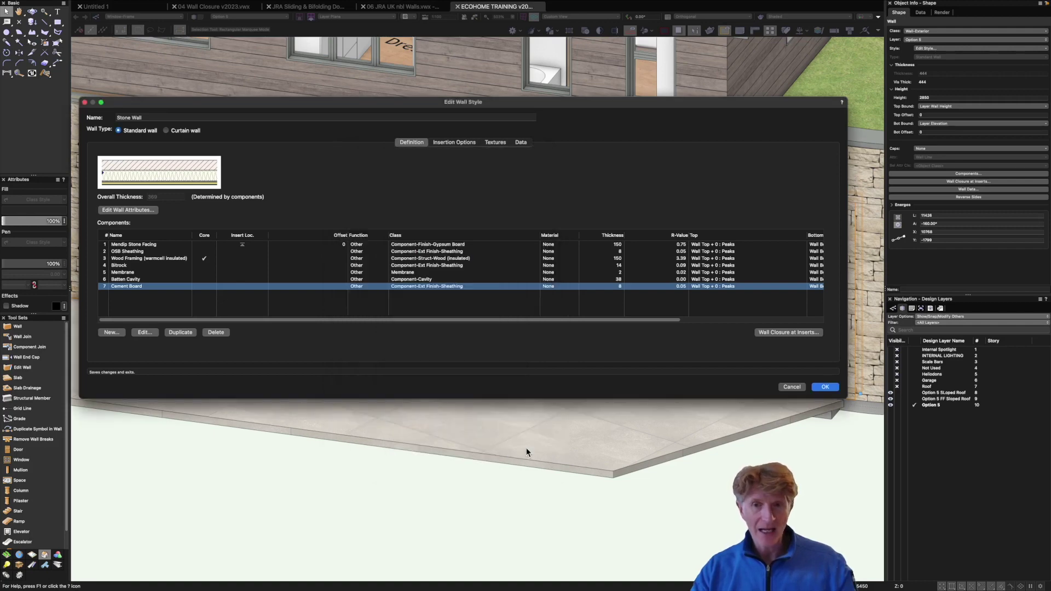
click(825, 388)
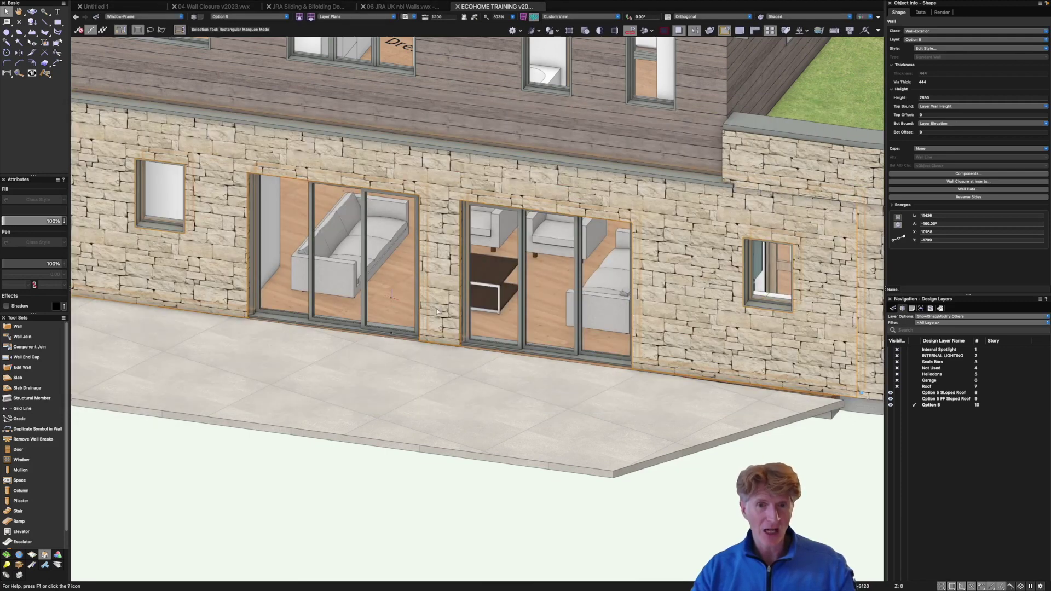
click(513, 323)
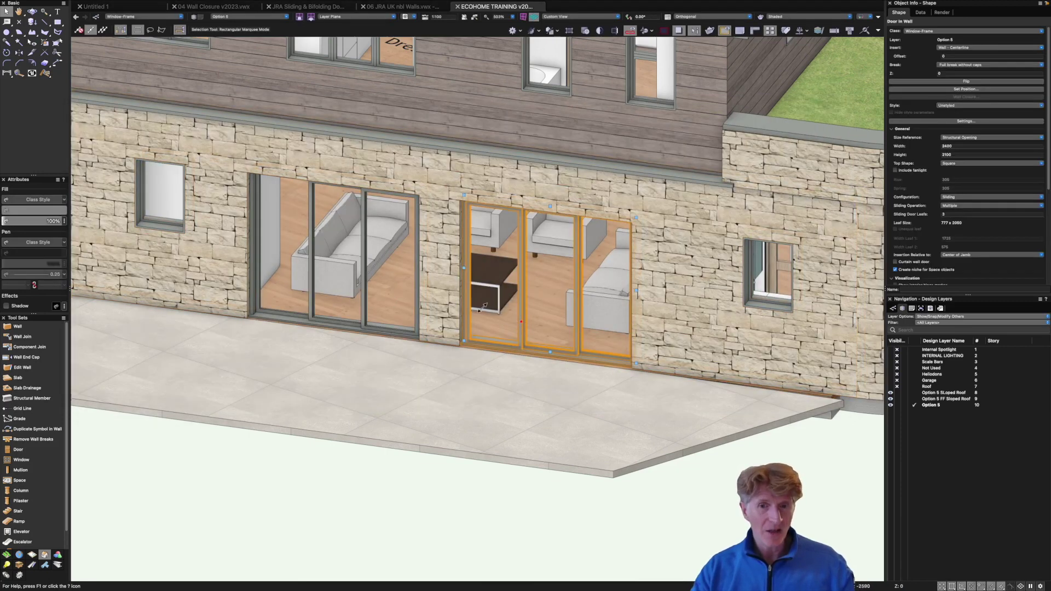
- Enable Use wall closure in both patio sliding doors' plug-in object options, then deselect them
shift+click(343, 262)
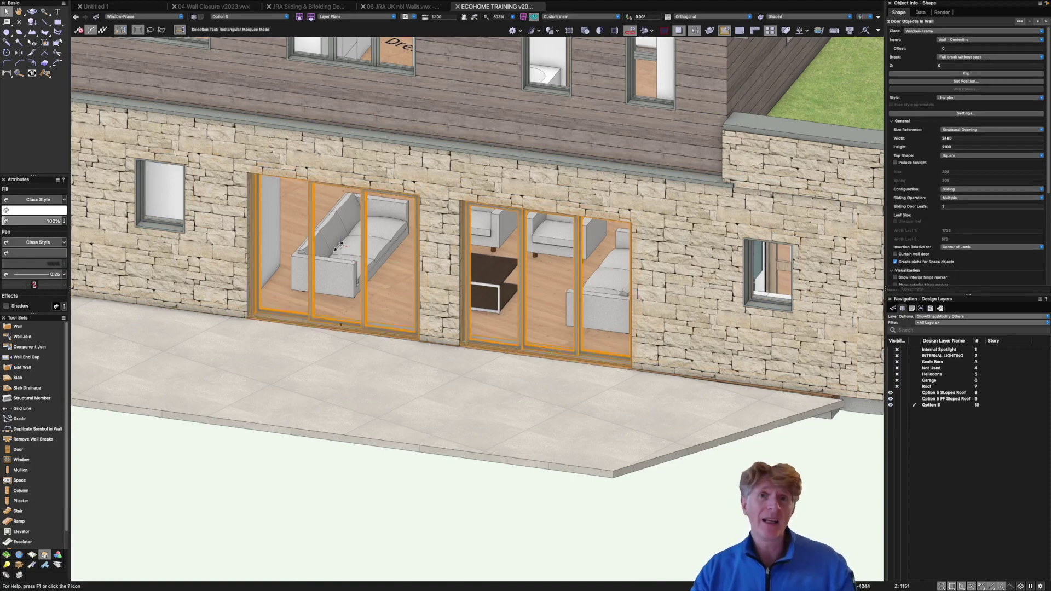
right_click(341, 245)
mouse_move(374, 458)
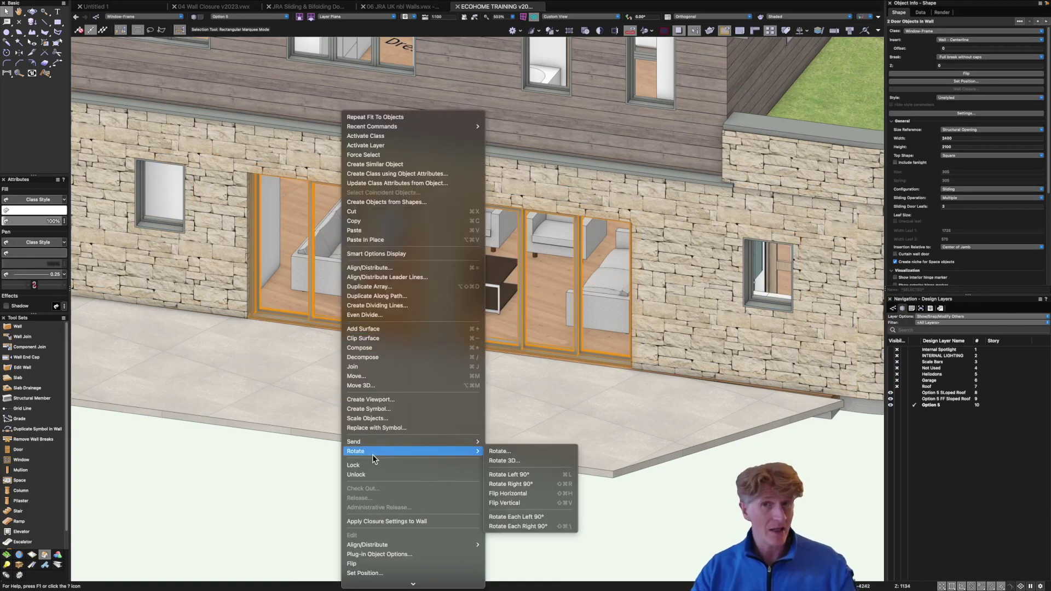
click(372, 554)
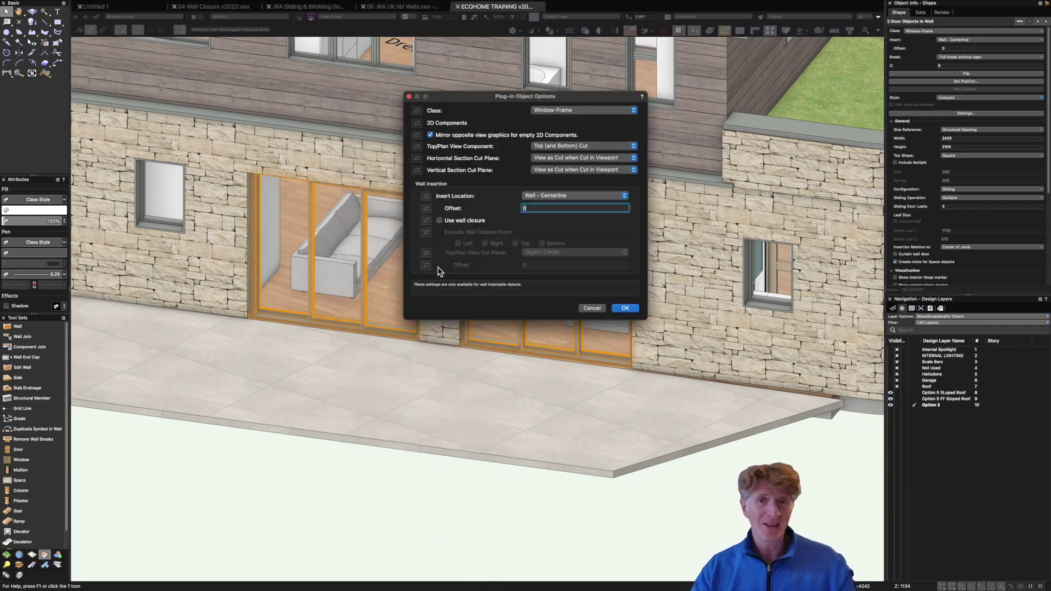
click(439, 221)
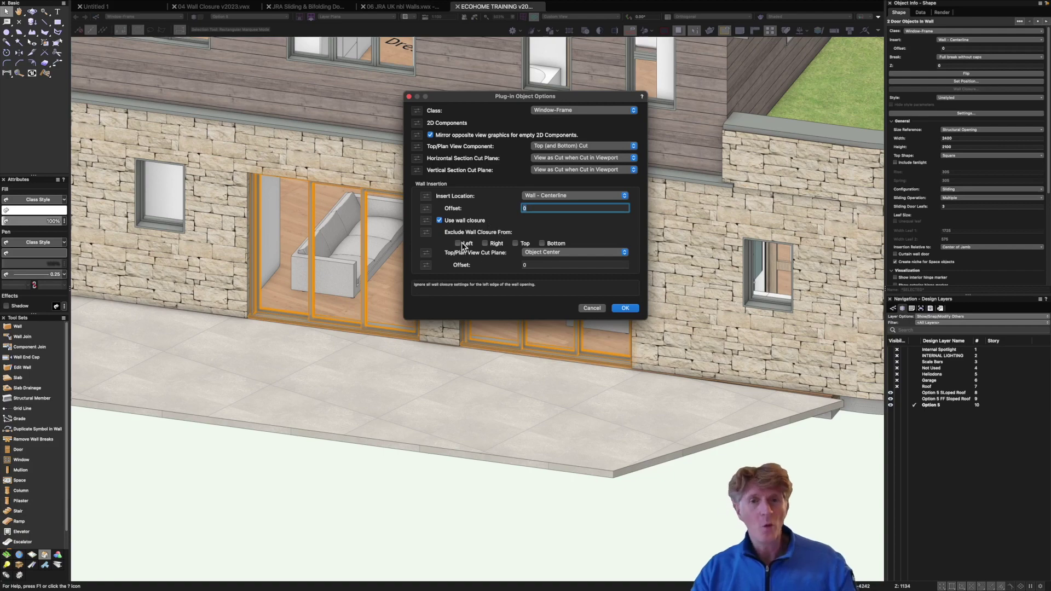
click(625, 307)
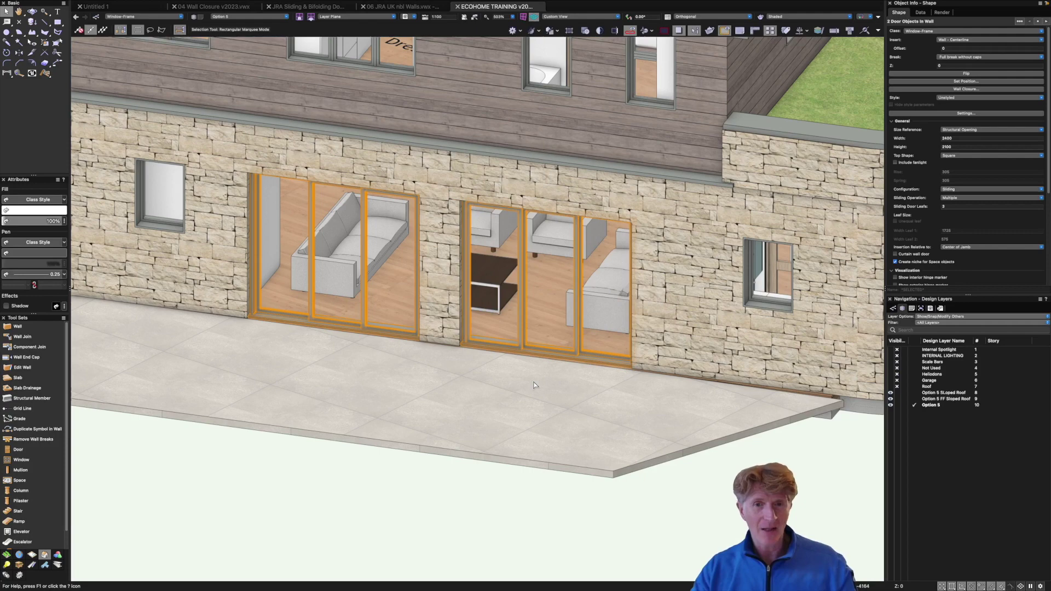
click(403, 523)
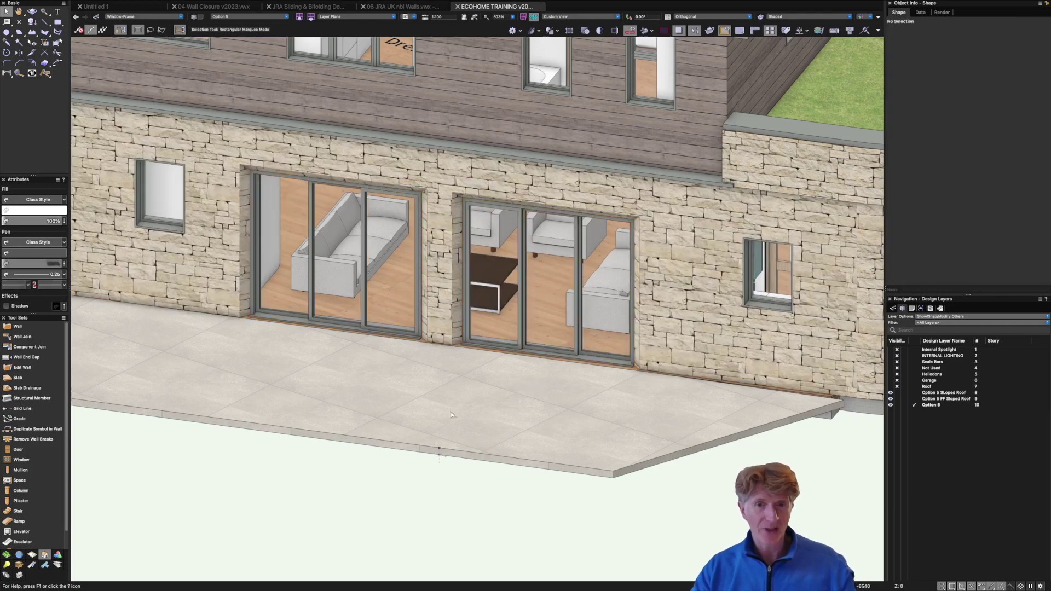
- Zoom and orbit around the house to view the curved stone wall
key(c)
click(458, 260)
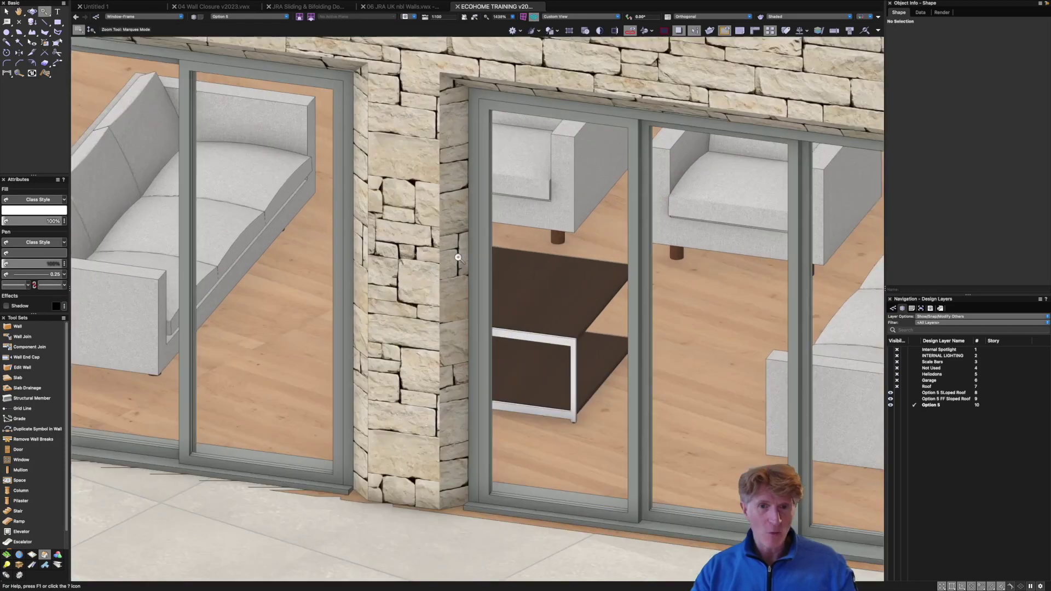
alt+click(459, 261)
key(shift+c)
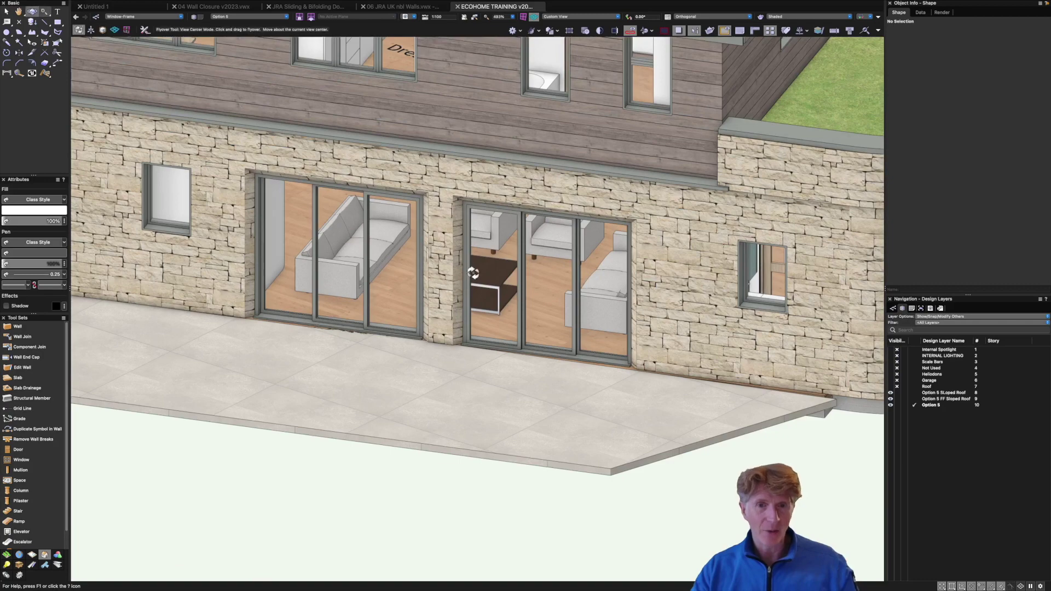
drag(474, 288, 619, 233)
key(x)
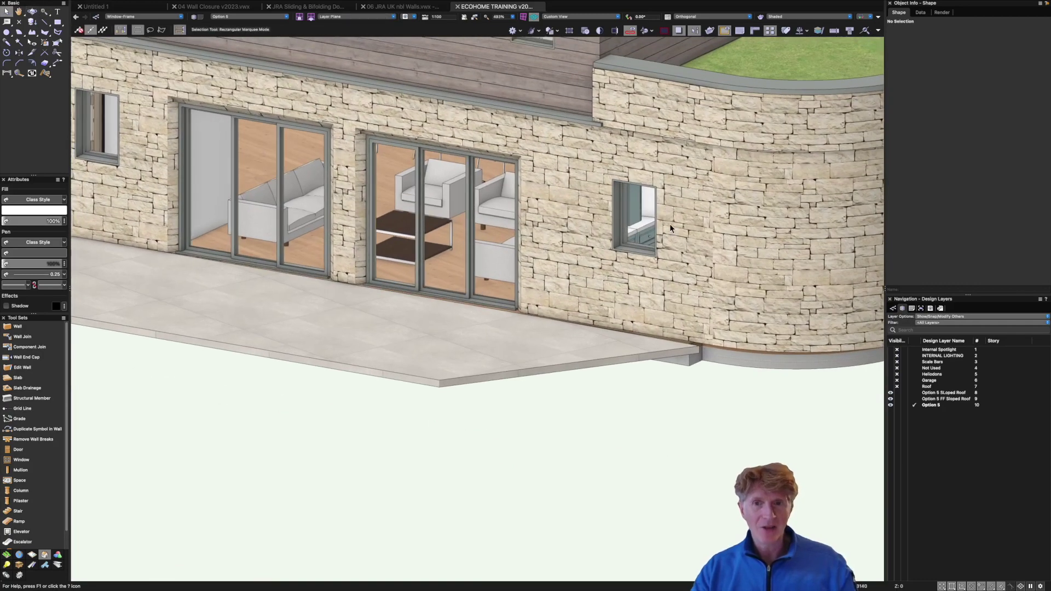
key(ctrl+4)
key(shift+c)
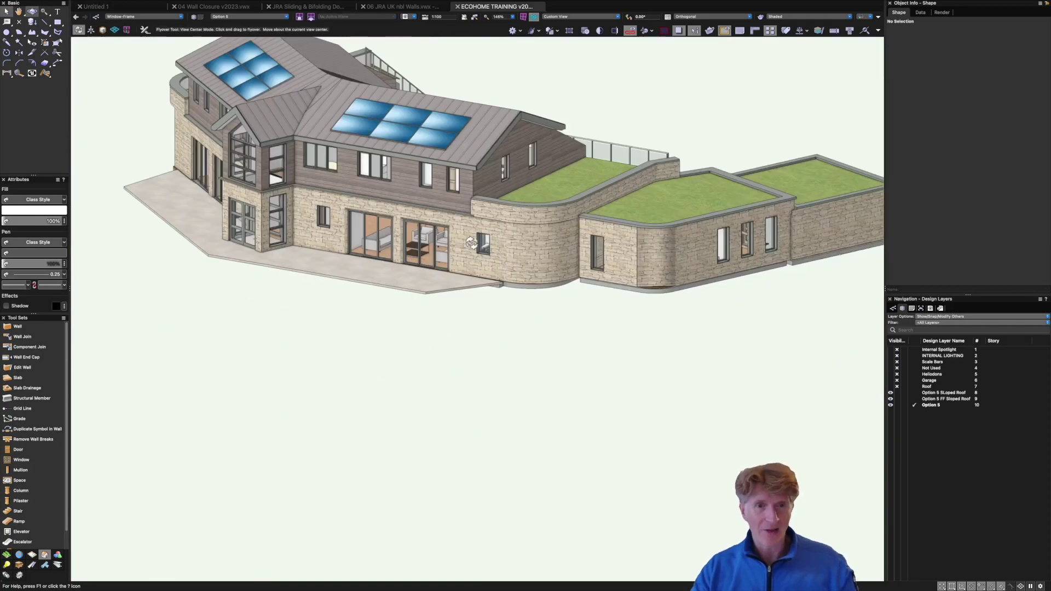
- Switch to Right Rear Isometric, zoom onto the lower wall's three windows, and select the first
key(9)
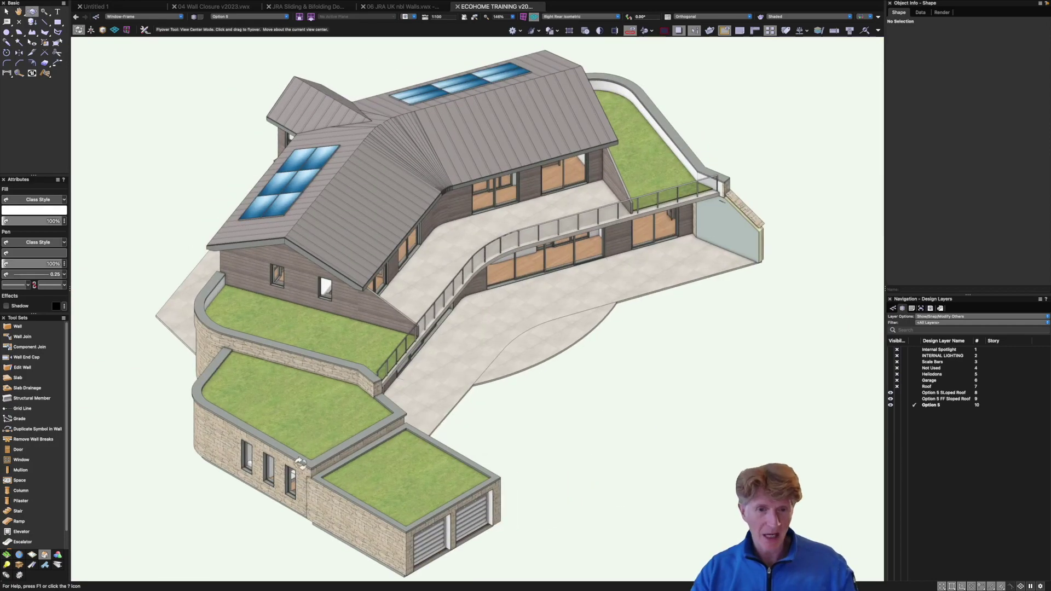
key(c)
drag(181, 383, 350, 550)
key(x)
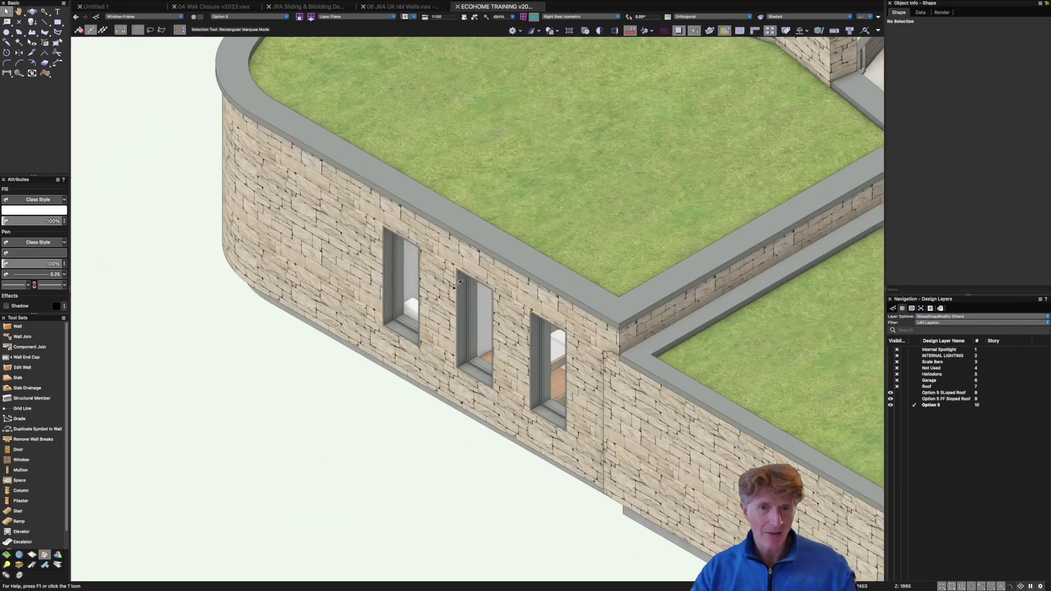
click(392, 262)
- Select all three narrow windows and check their plug-in object options without changing anything
shift+click(471, 312)
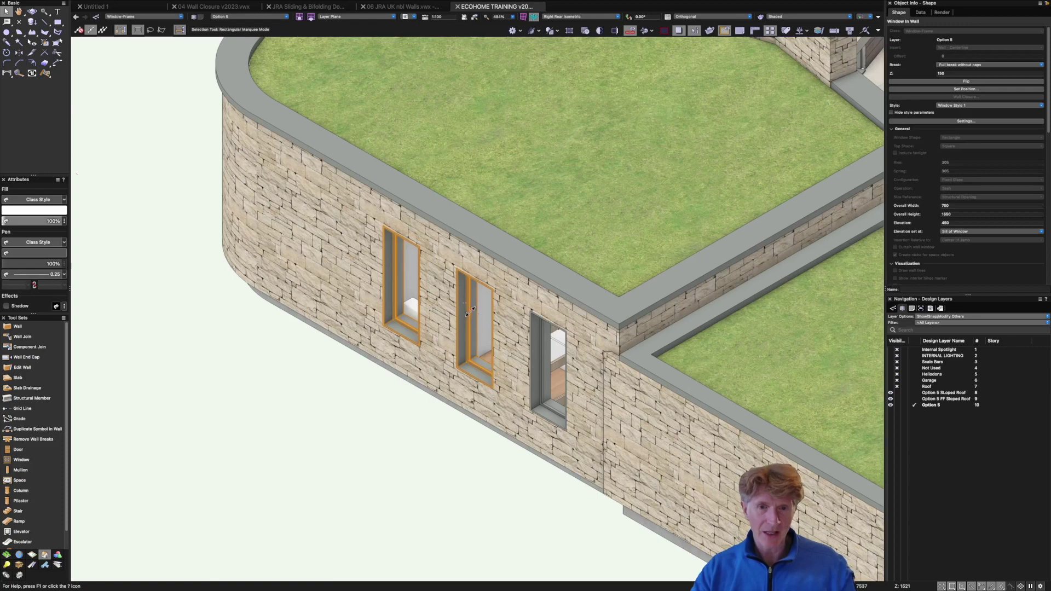
shift+click(538, 347)
right_click(539, 348)
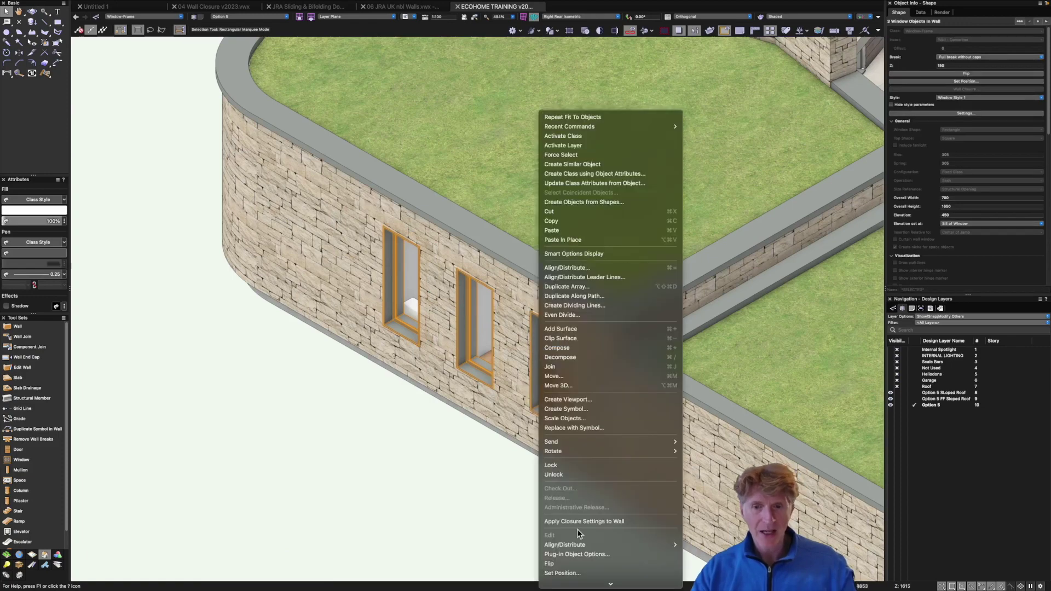
click(577, 554)
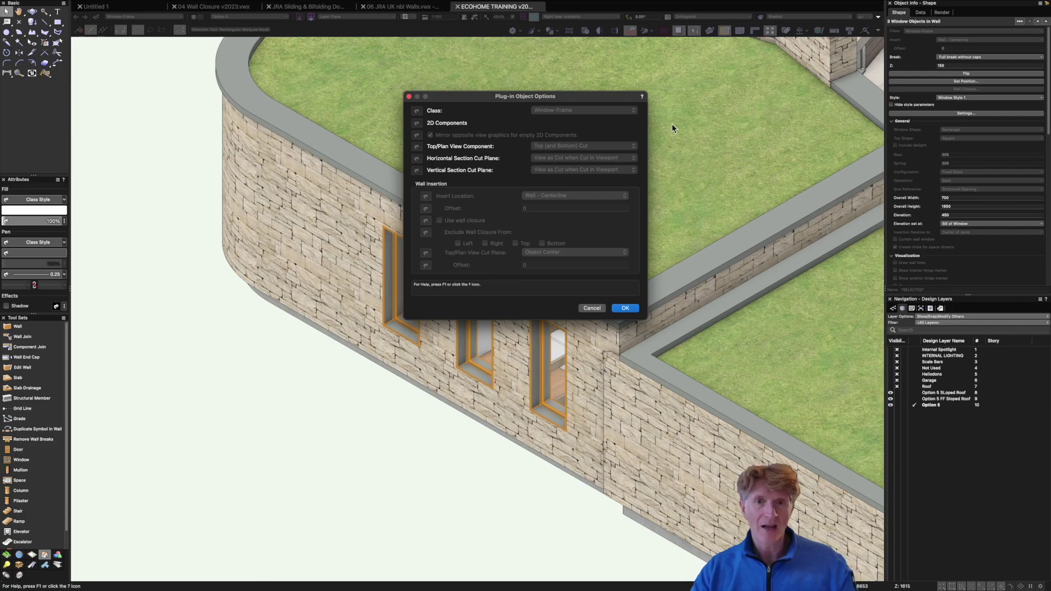
key(Escape)
- Locate Window Style 1 in the Resource Manager and enable Use wall closure in its style options
click(980, 98)
click(964, 117)
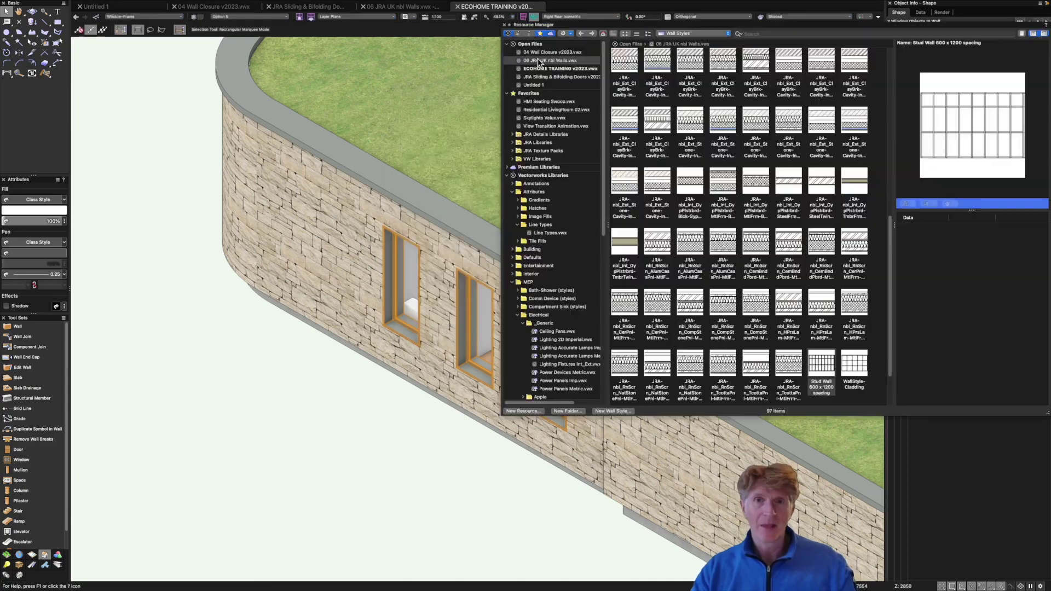
click(543, 70)
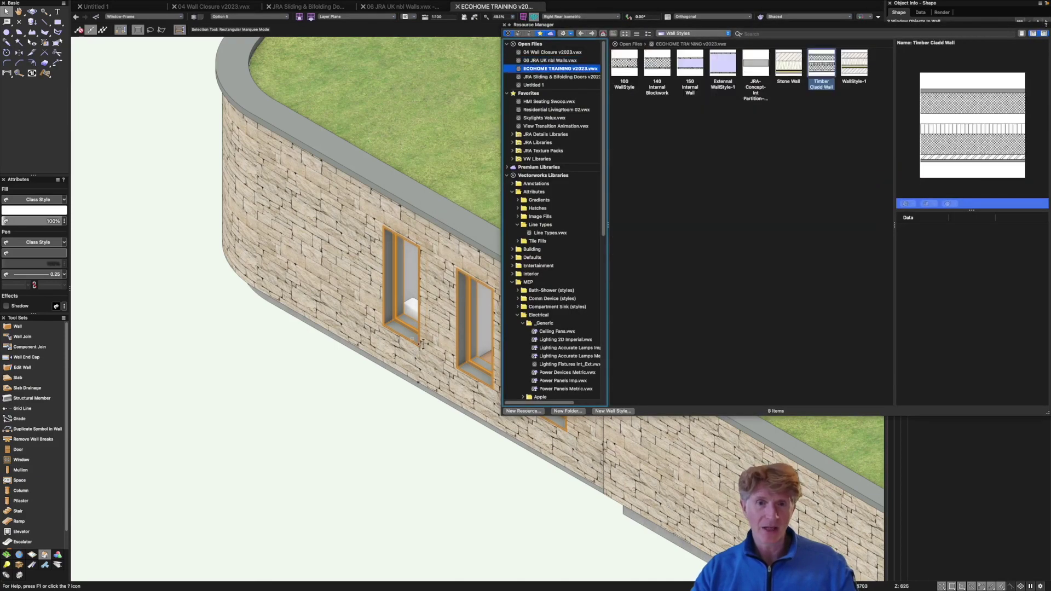
click(393, 264)
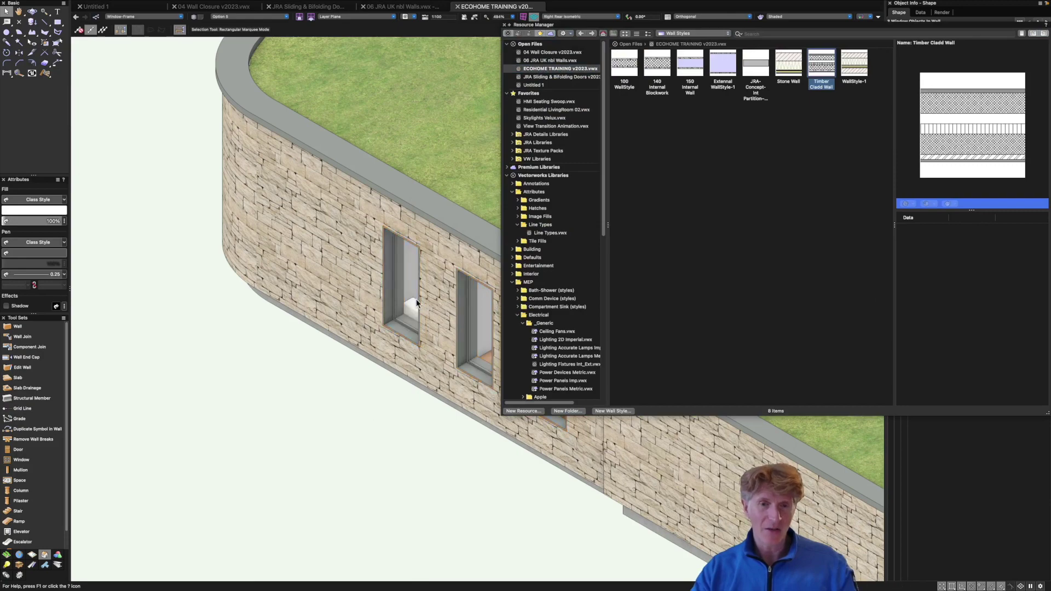
right_click(398, 266)
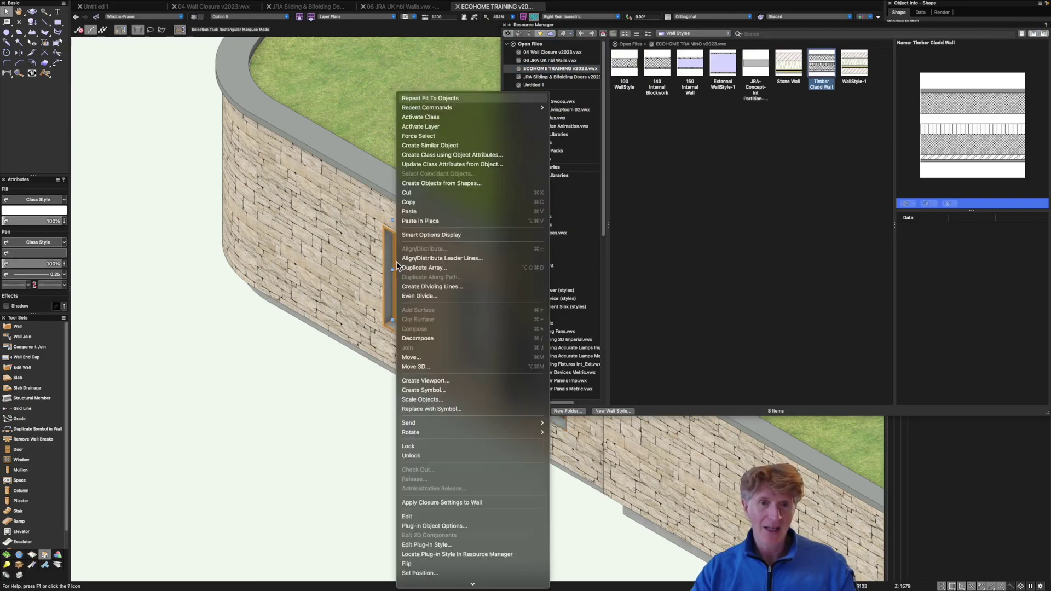
click(439, 555)
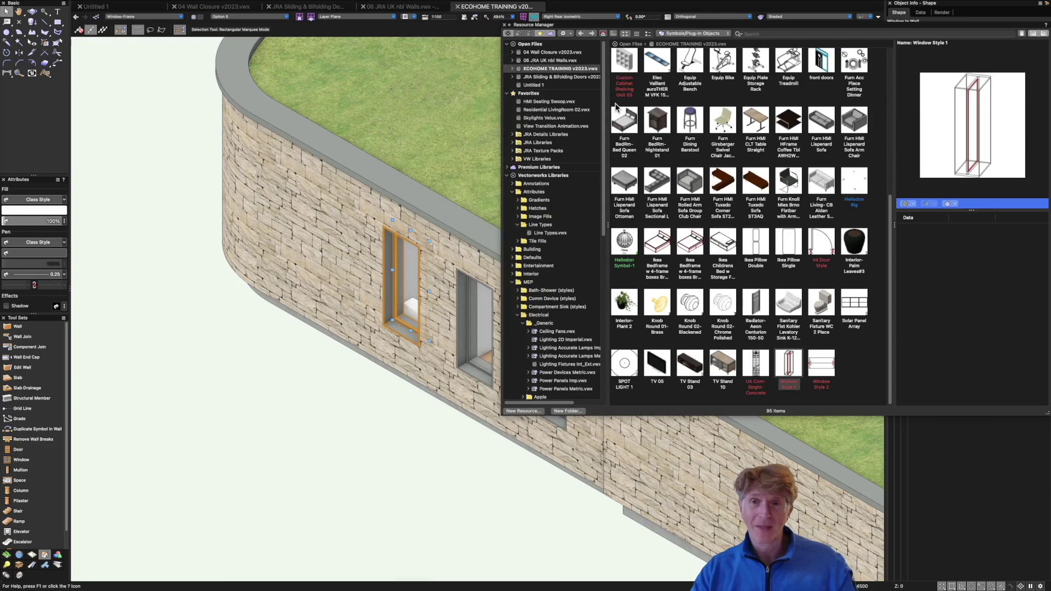
right_click(788, 366)
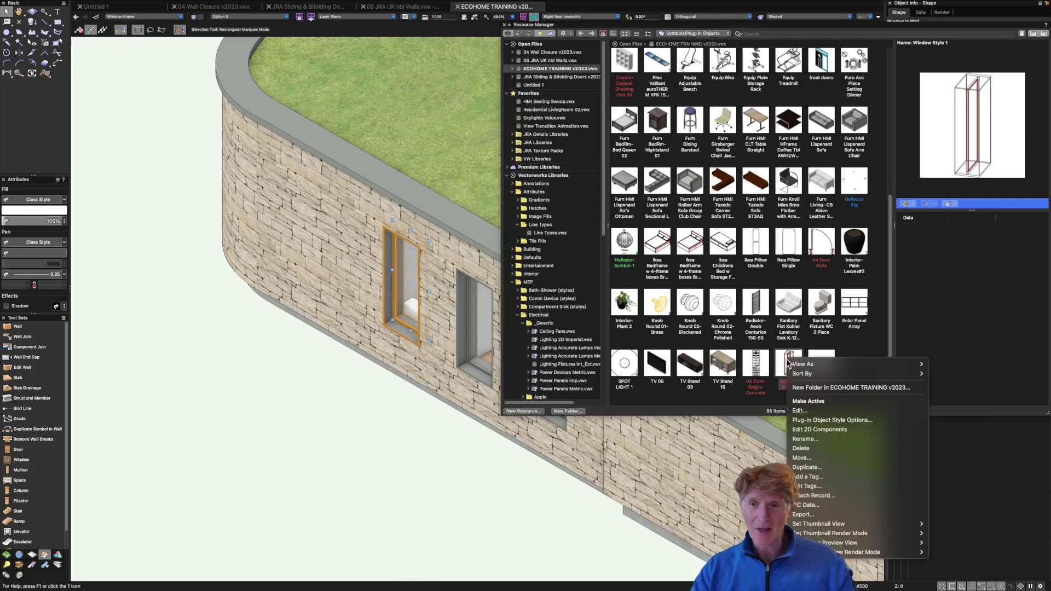
click(814, 421)
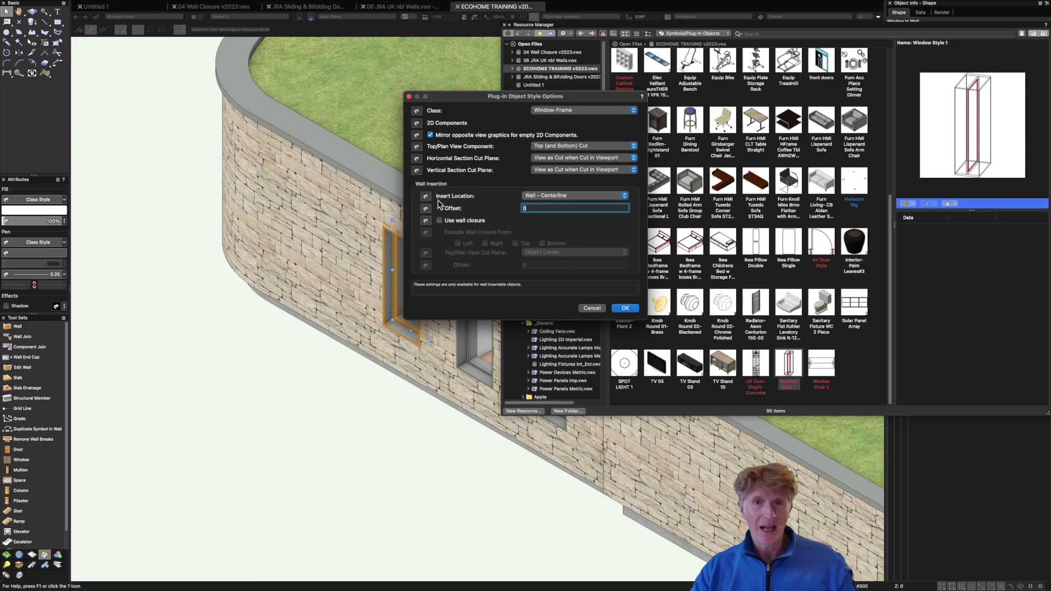
click(440, 221)
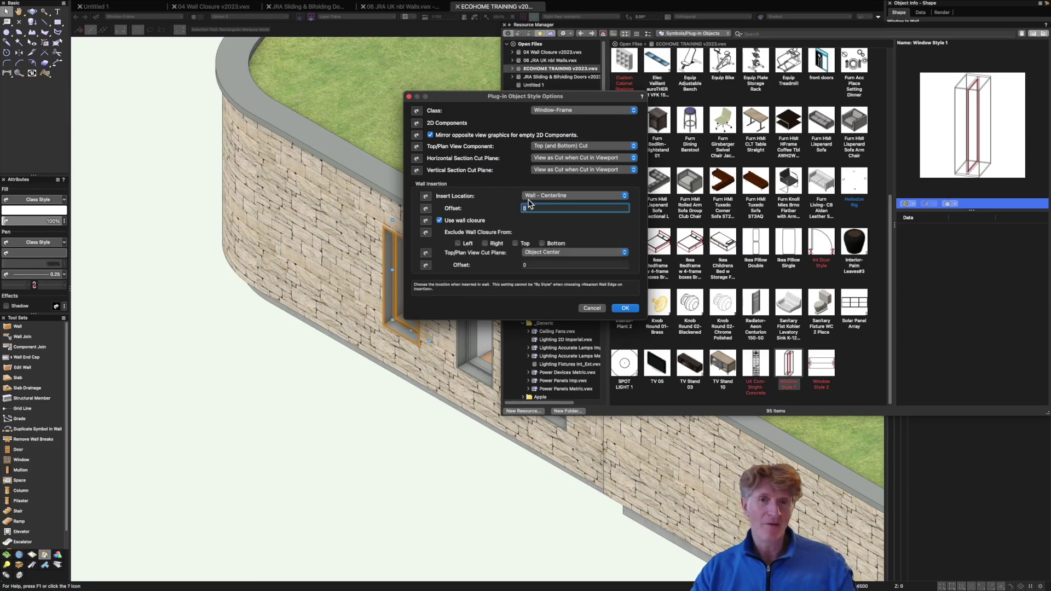
click(630, 310)
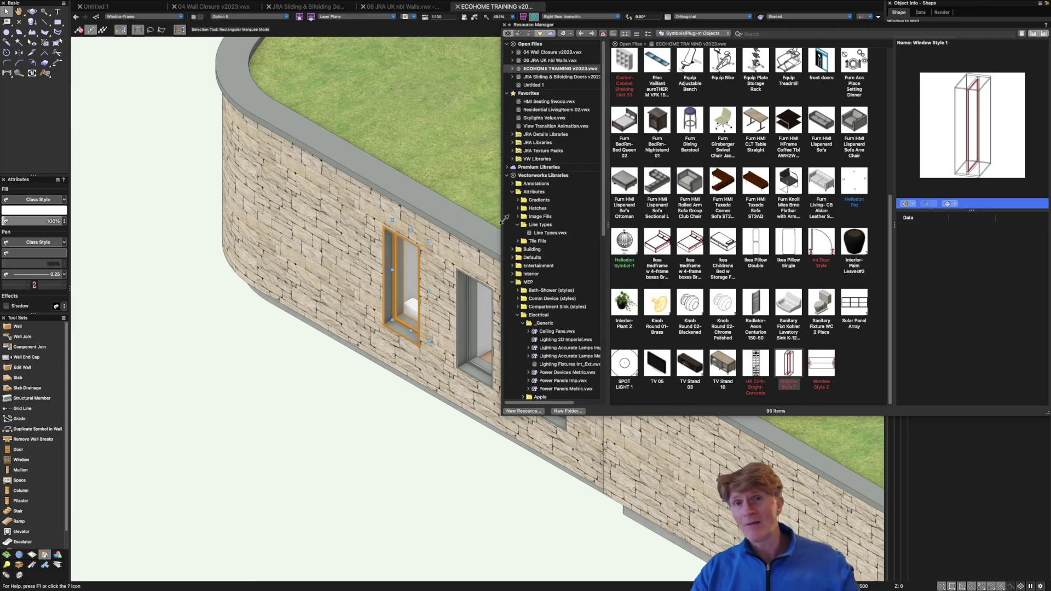
key(super+r)
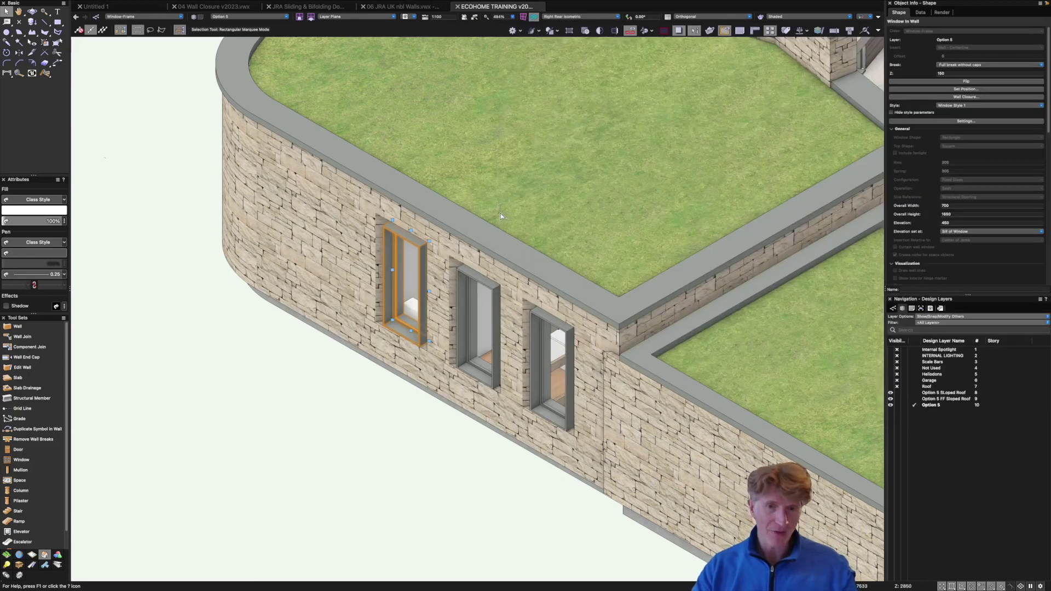
- Edit Window Style 1's Jamb and Sash: turn off Use Wall Depth and set Jamb Depth to 100
click(959, 107)
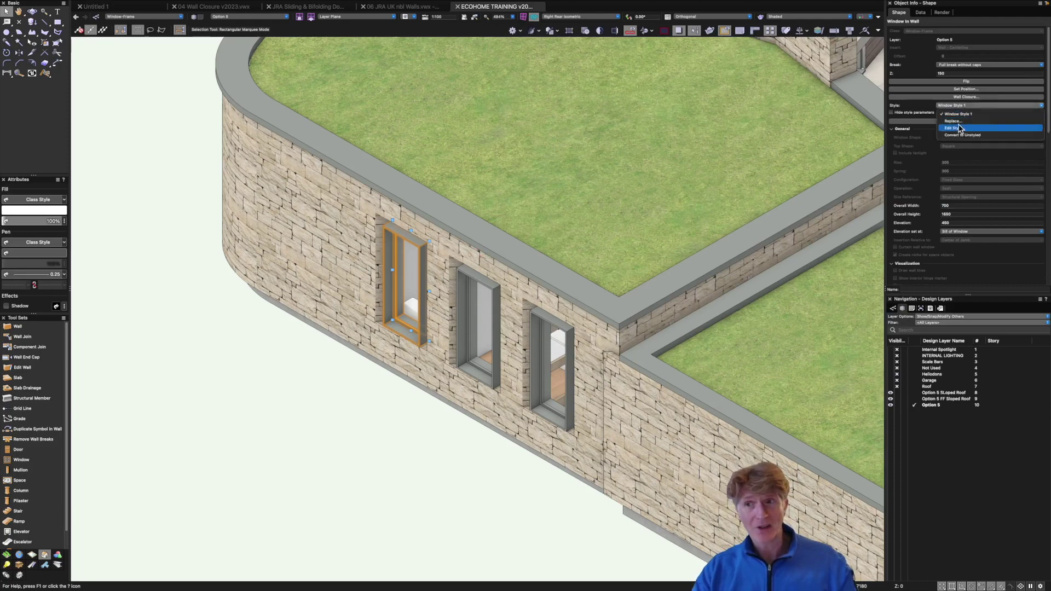
click(403, 233)
double_click(404, 232)
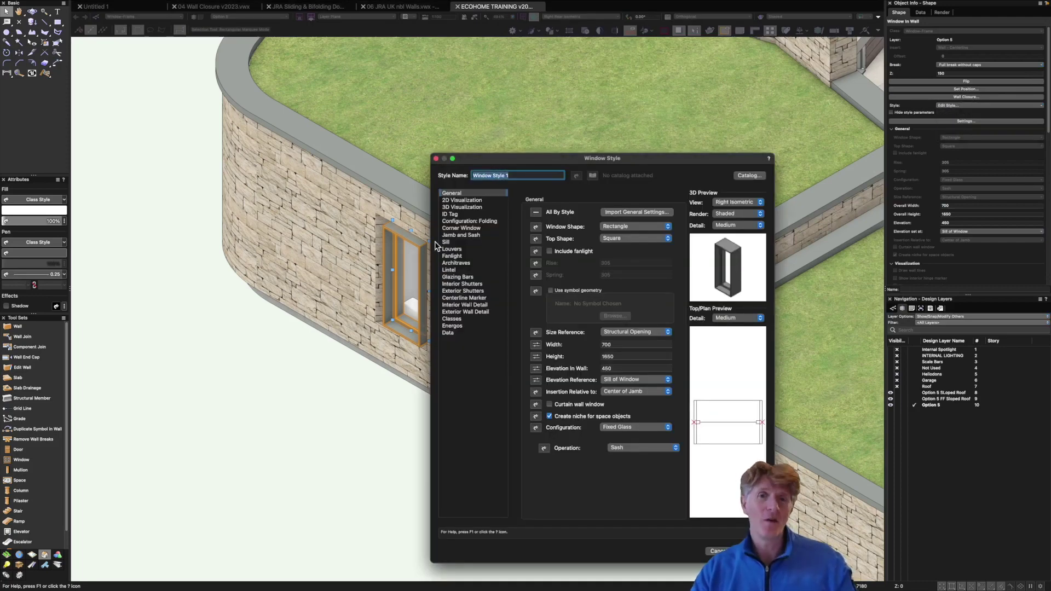
click(455, 241)
click(456, 235)
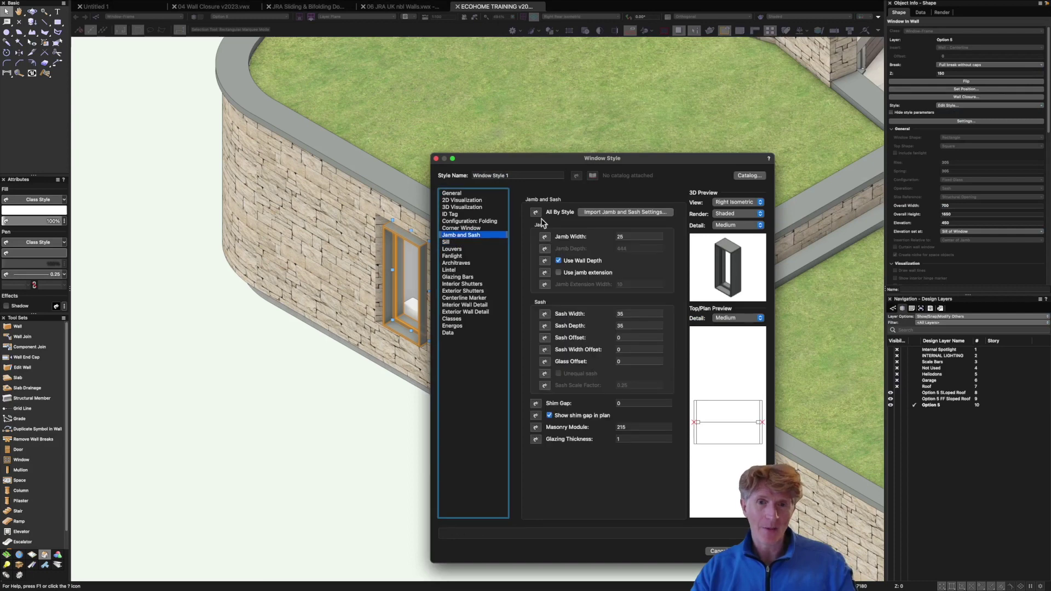
click(559, 260)
click(631, 248)
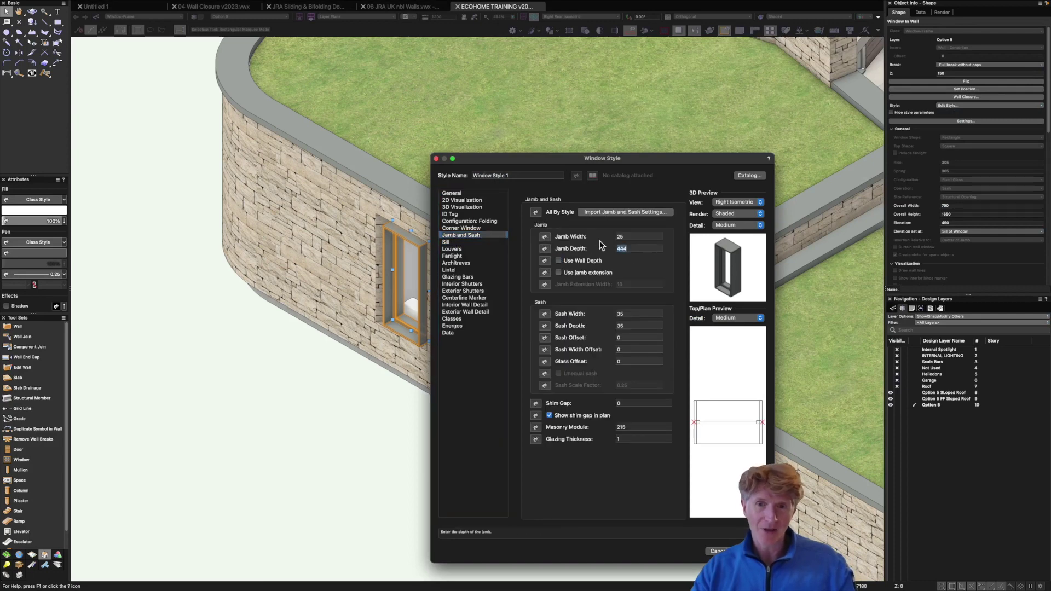
text(100)
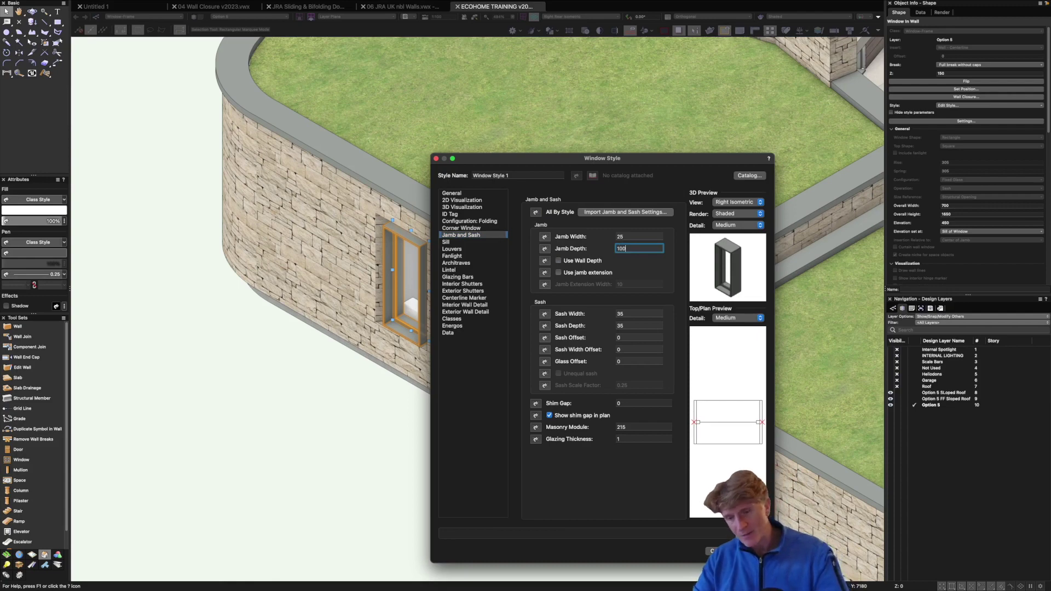
key(Return)
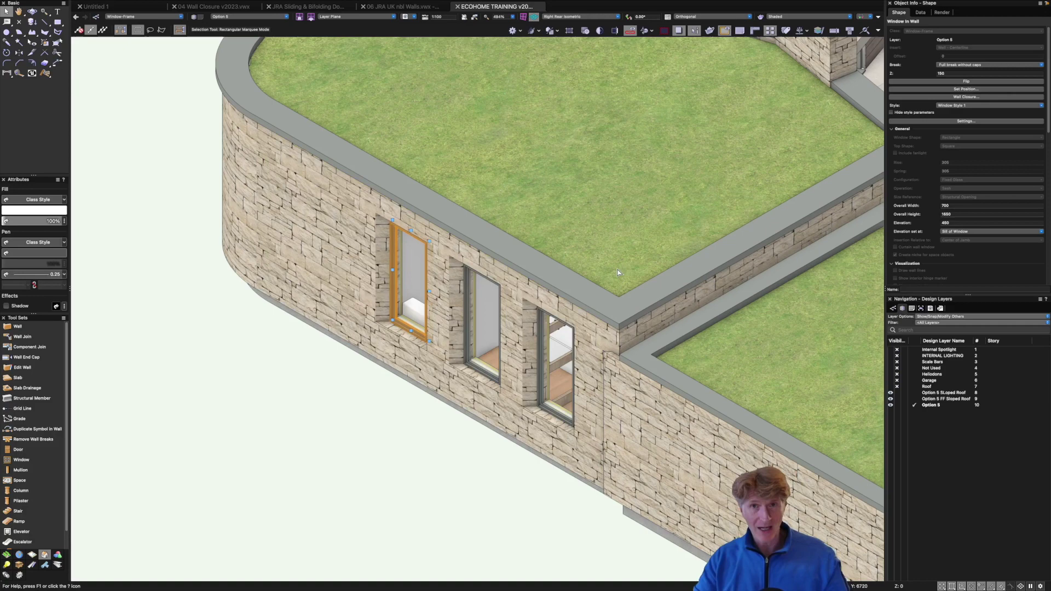
scroll(381, 443, down, 5)
- Orbit around the house to inspect the windows, then bring up the 06 JRA UK nbl Walls.vwx file
super+middle_drag(430, 442, 244, 209)
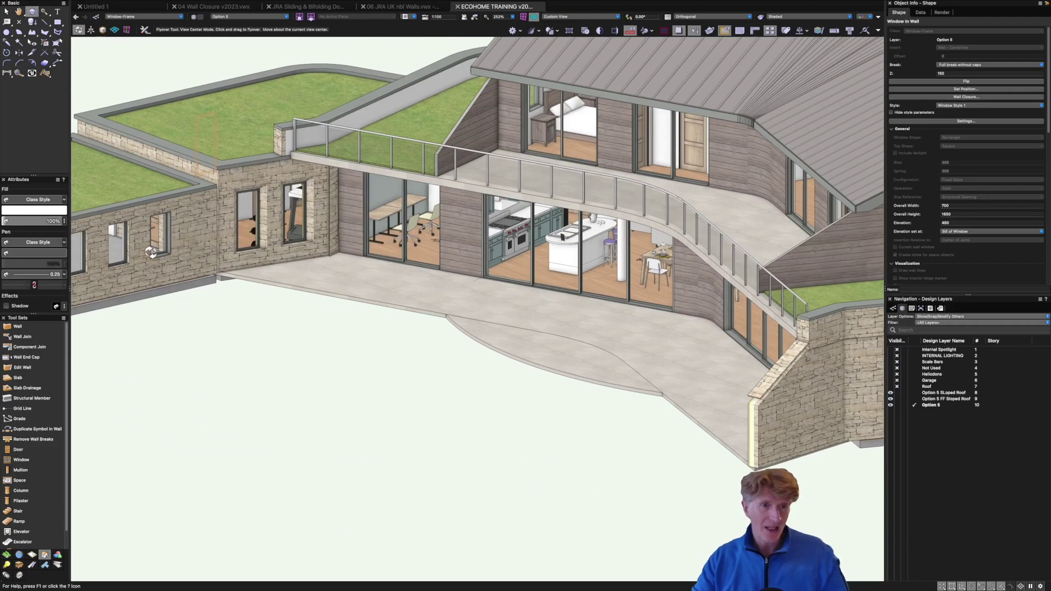
super+middle_drag(375, 292, 591, 305)
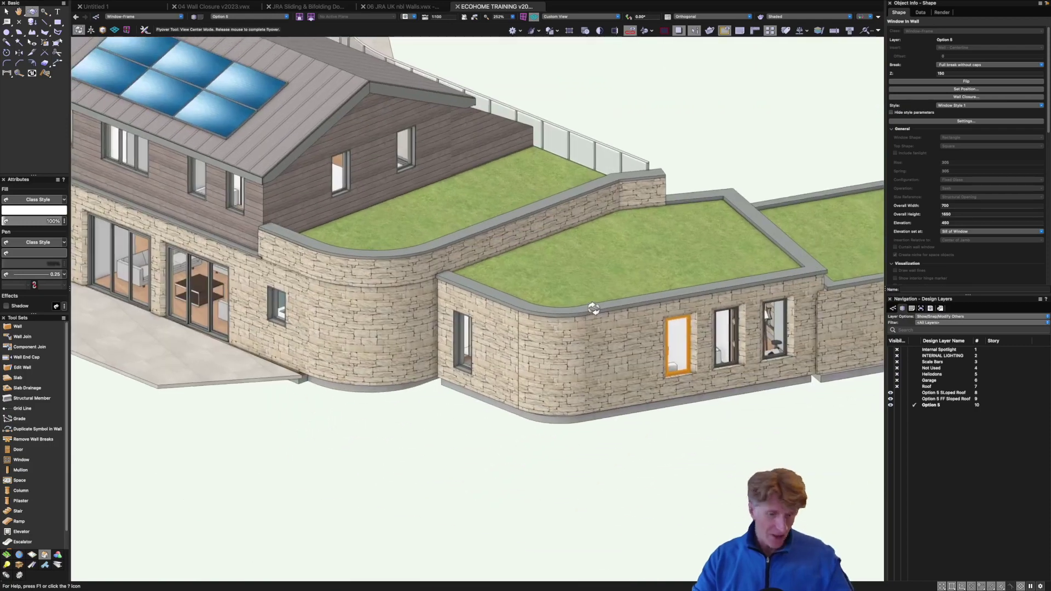
scroll(547, 317, up, 10)
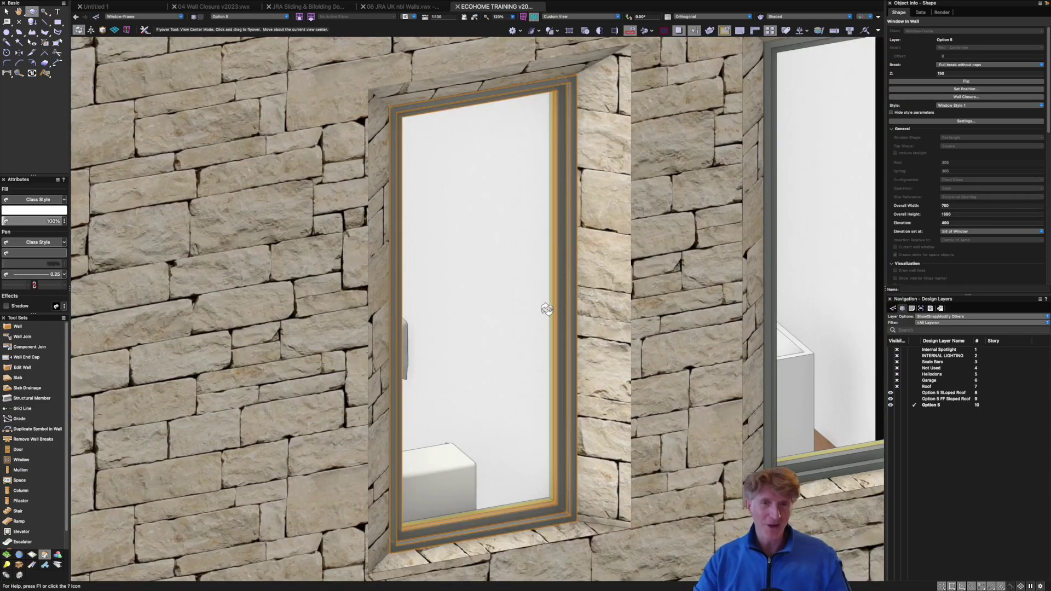
key(super+4)
click(398, 7)
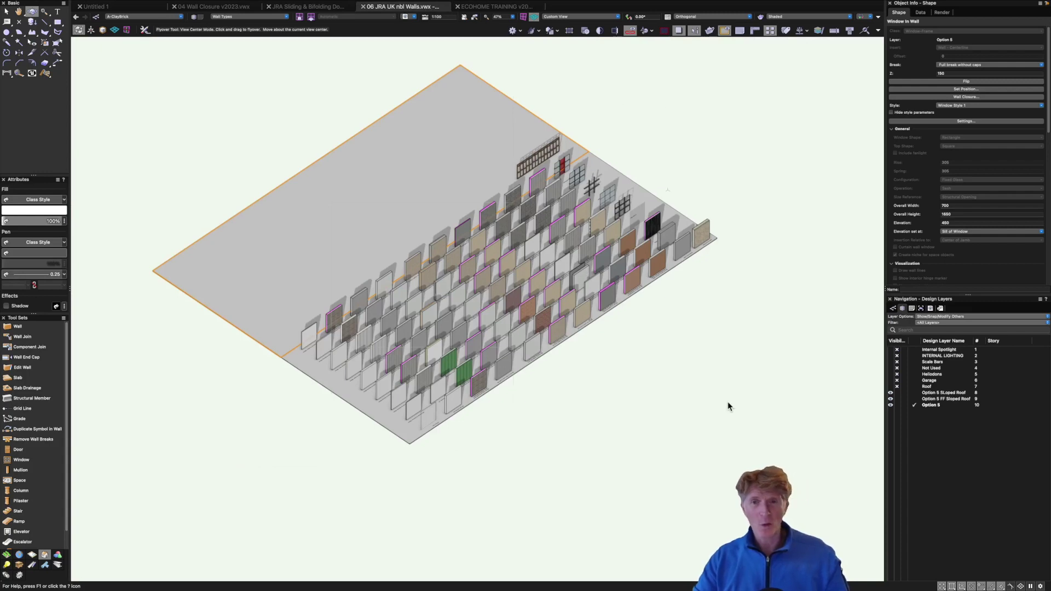
- Zoom and pan across the wall samples, show the Classes list, and switch to Top/Plan view
key(c)
click(656, 377)
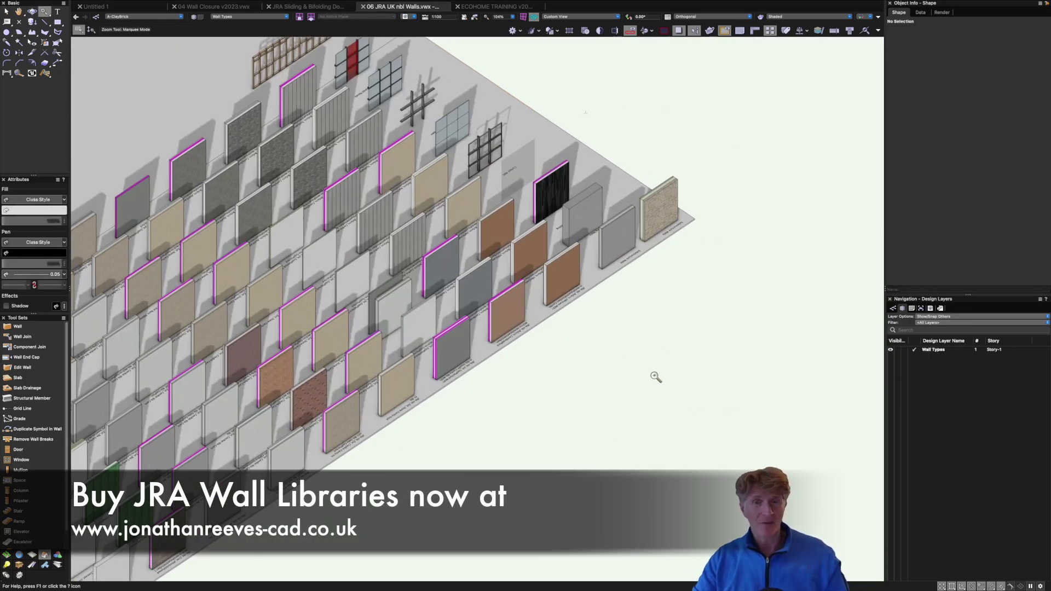
key(shift+c)
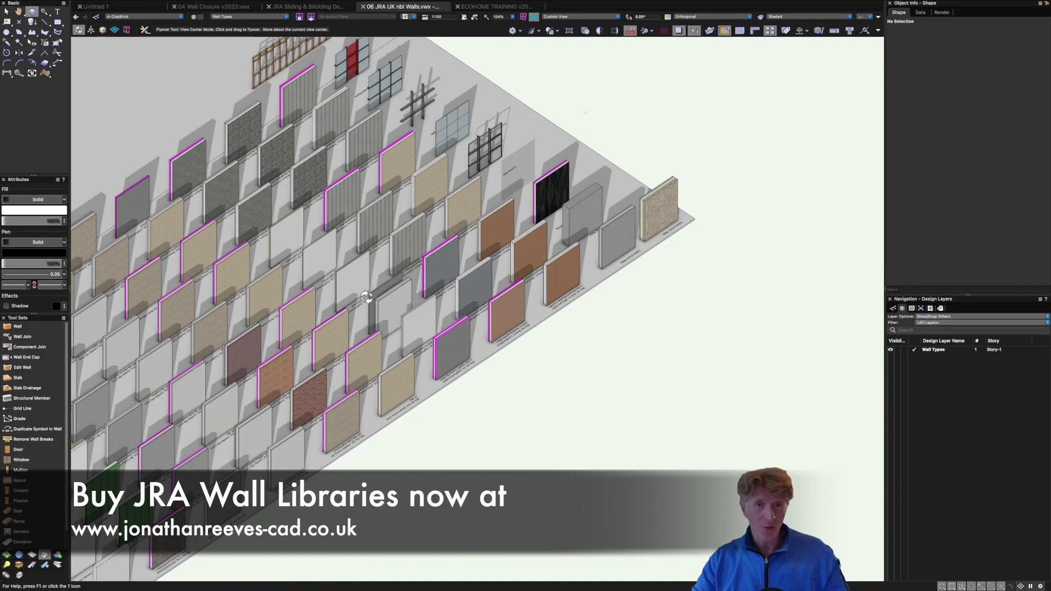
key(h)
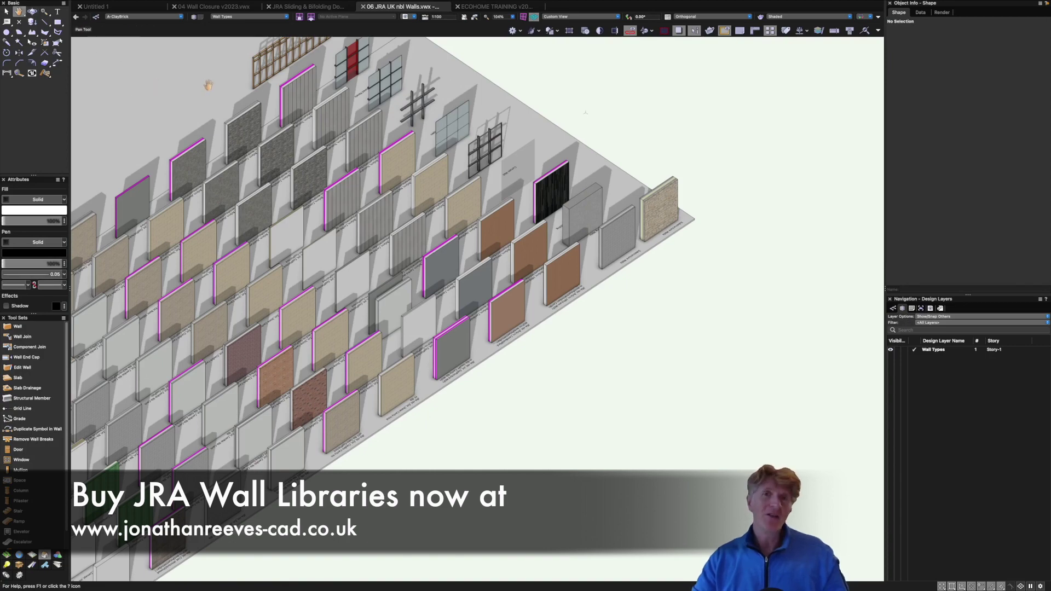
drag(209, 85, 418, 101)
key(shift+c)
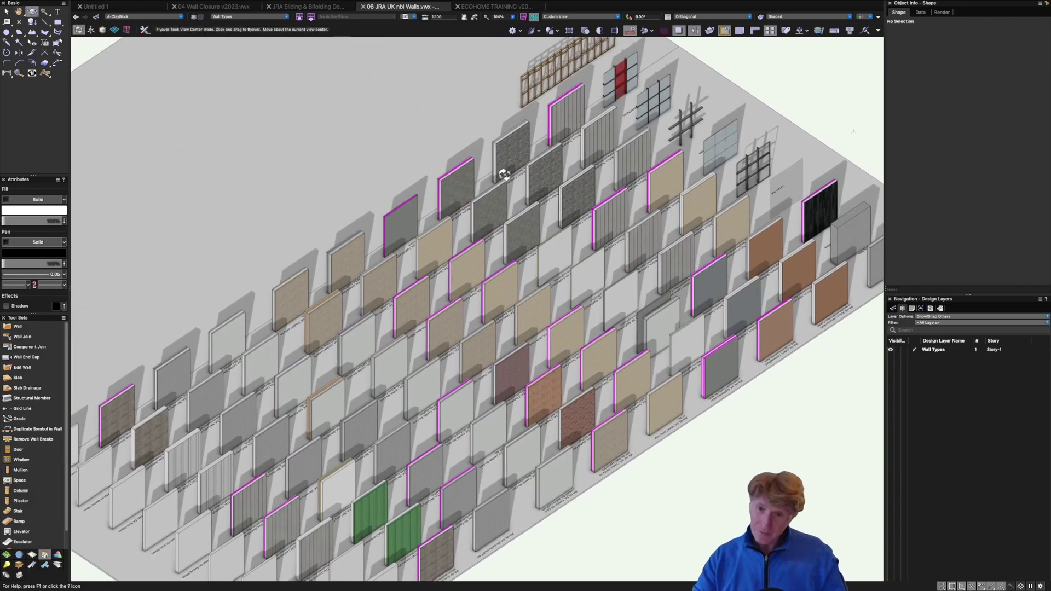
click(892, 309)
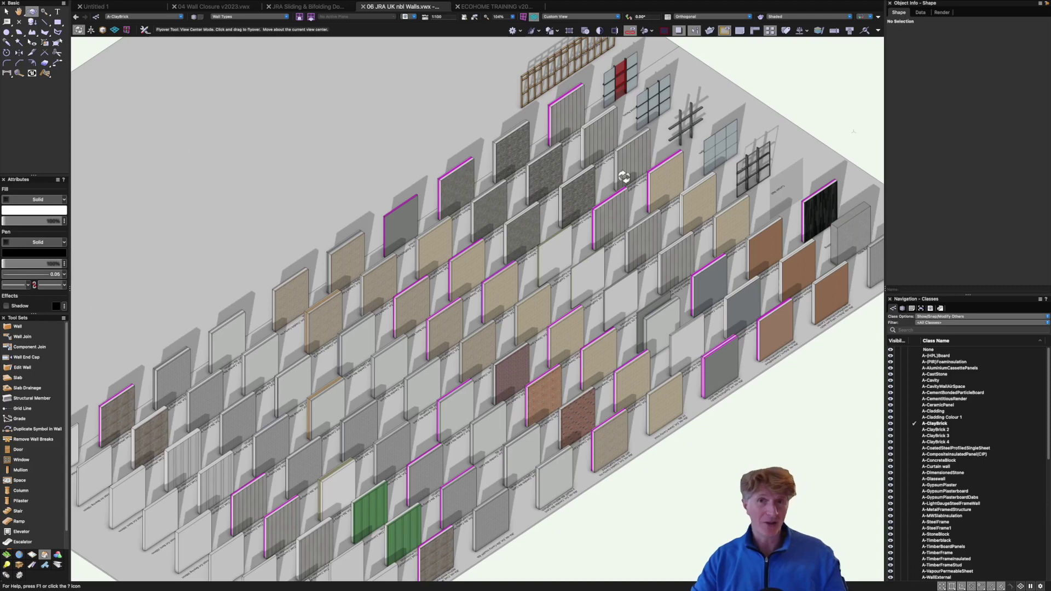
key(0)
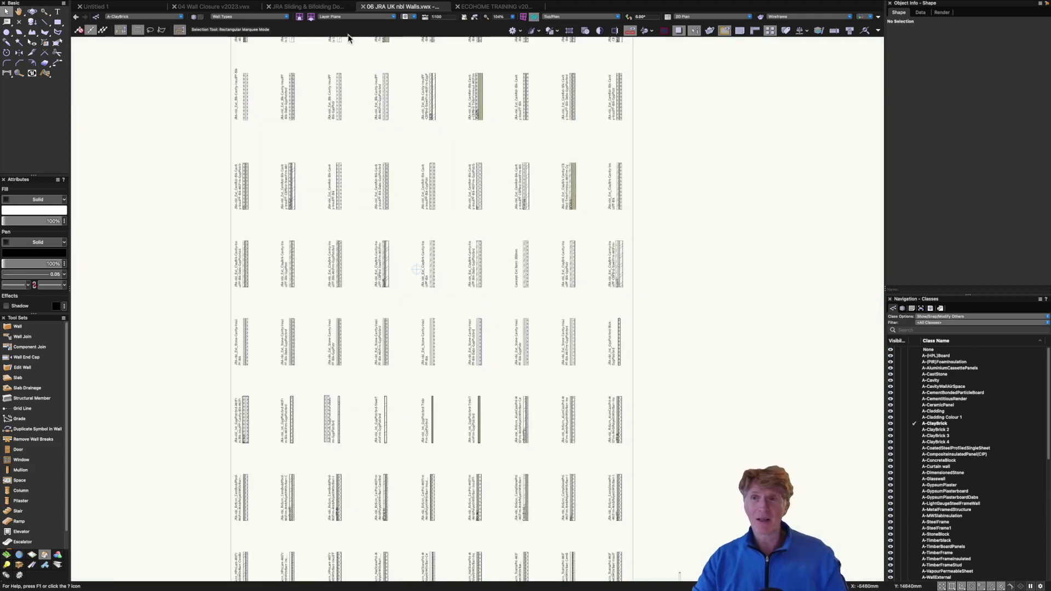
- Turn on Black and White Only so plan wall sections show solid black fills
click(835, 32)
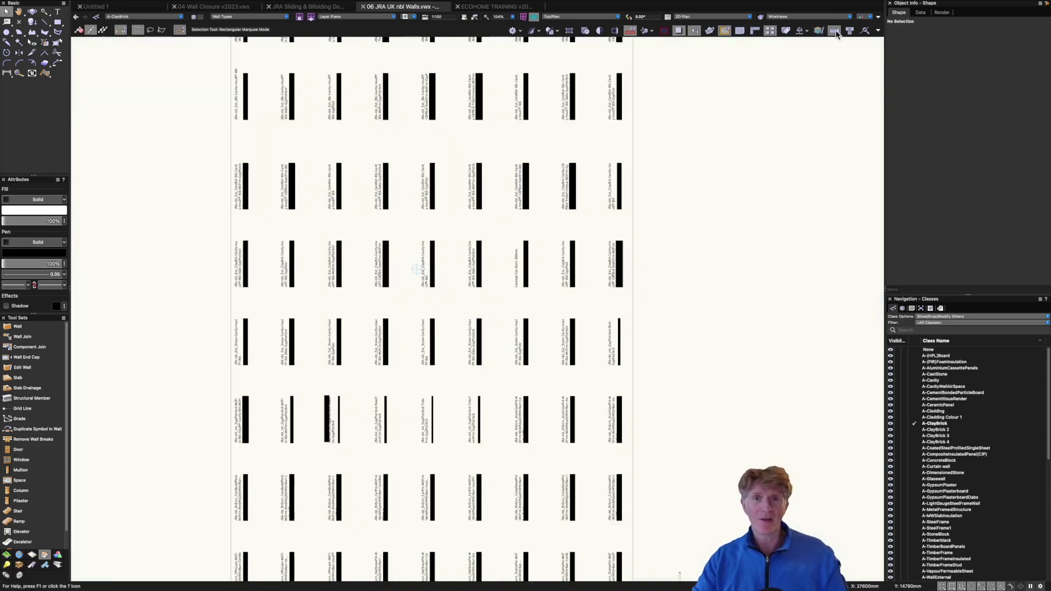